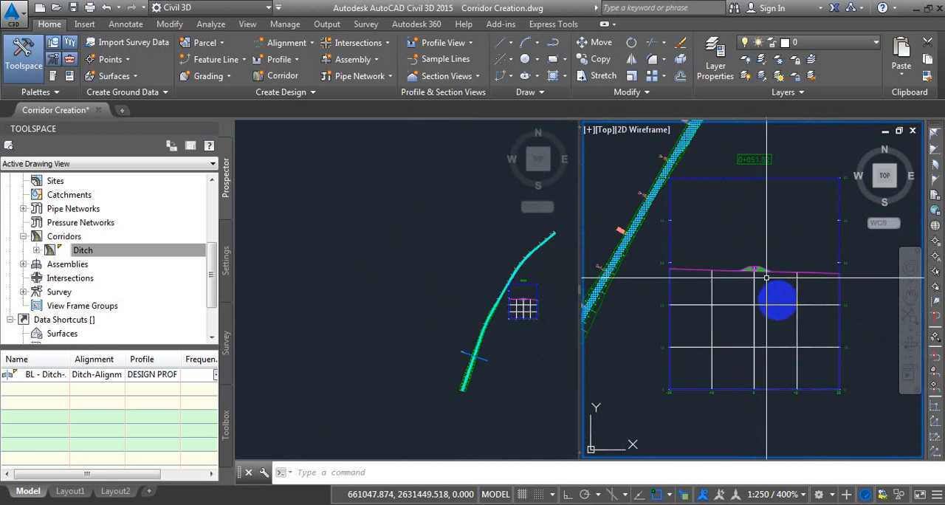
Move the sample line along the ditch alignment to about station 0+071.55.
click(495, 347)
scroll(466, 391, up, 6)
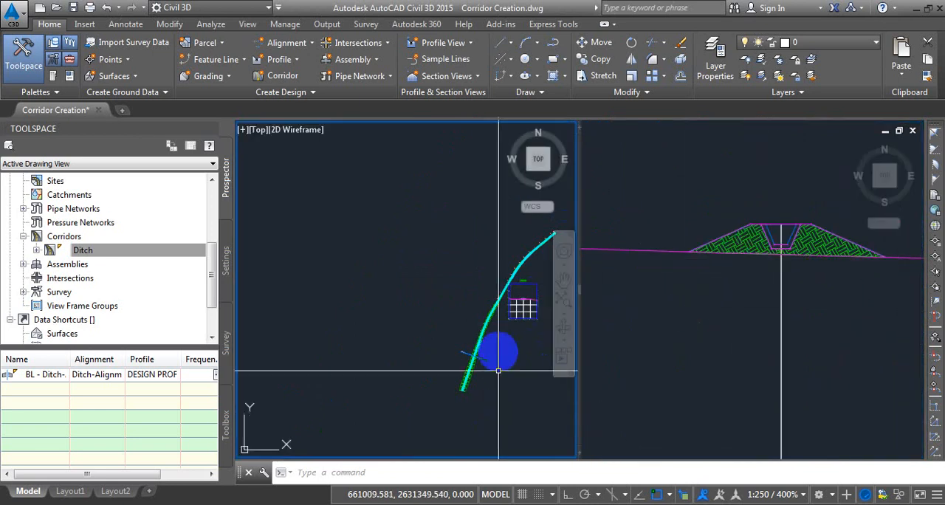
click(437, 386)
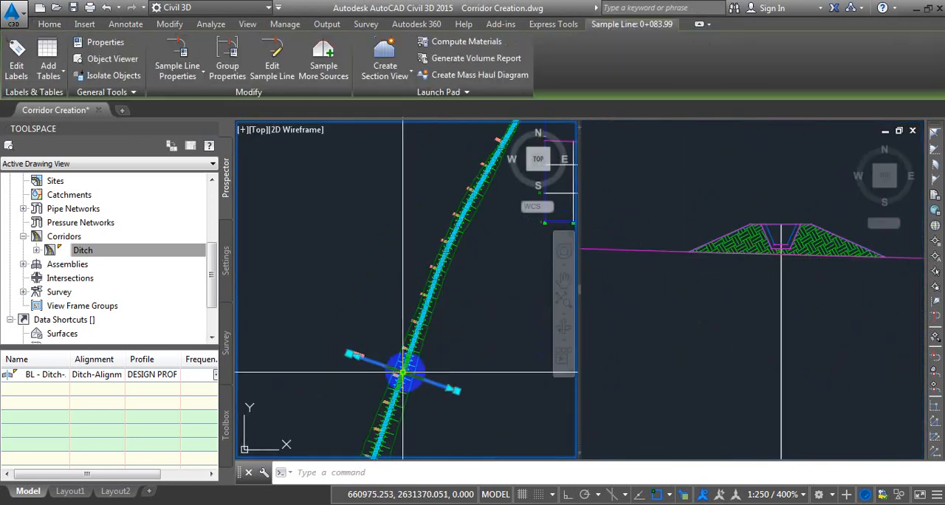
click(405, 371)
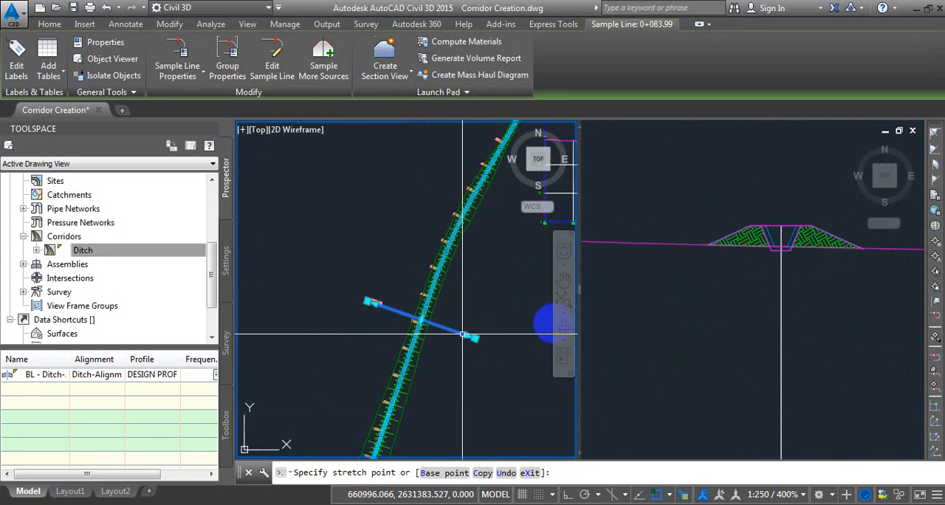
click(419, 321)
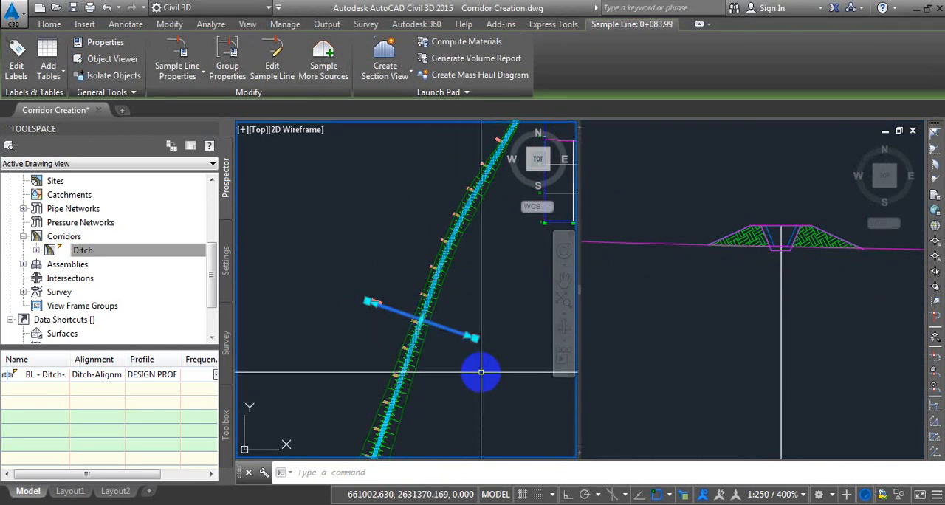
click(738, 343)
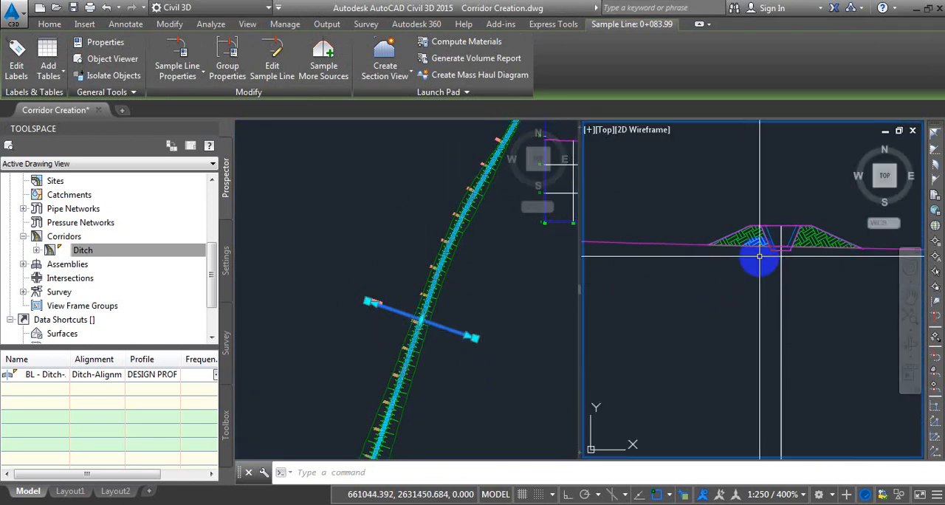
Move the sample line further along the ditch alignment to about station 0+216.65, between 0+210 and 0+220.
click(437, 403)
middle_drag(451, 344, 392, 330)
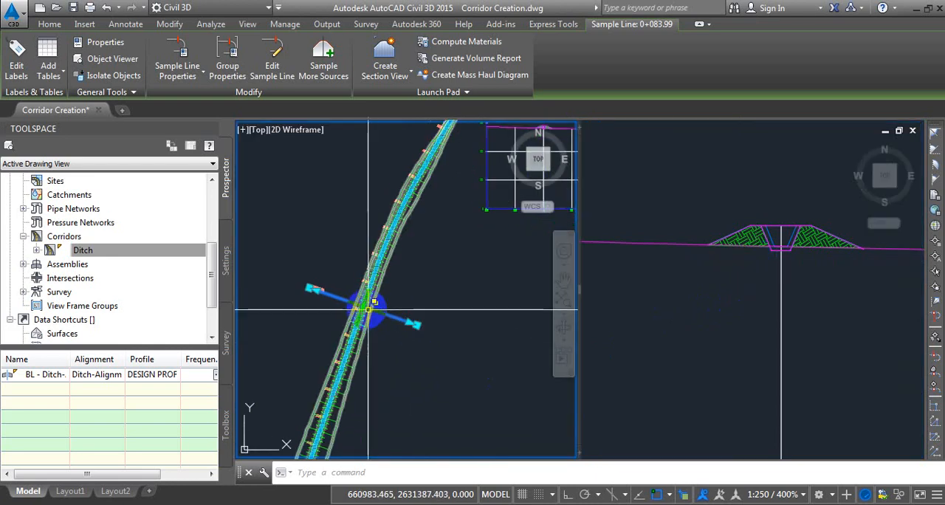
click(363, 306)
scroll(370, 319, down, 3)
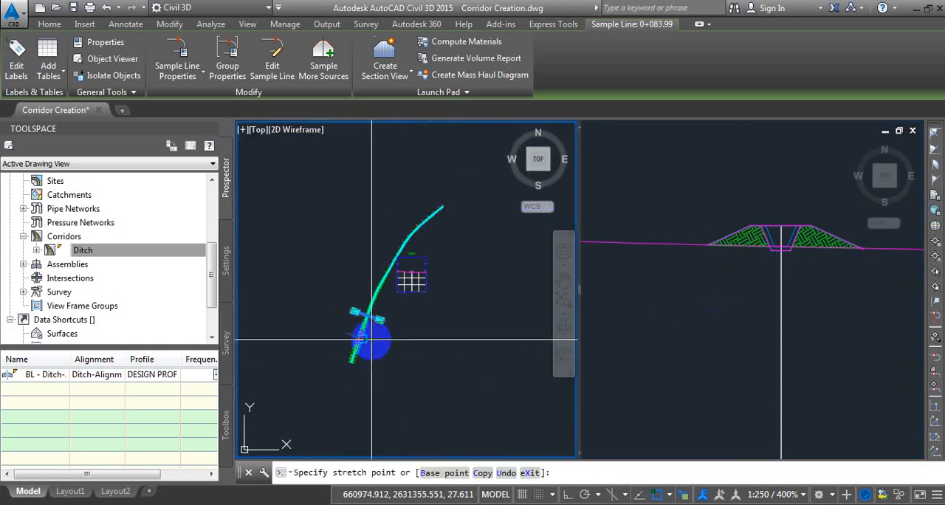
scroll(371, 338, up, 2)
middle_drag(373, 333, 365, 362)
scroll(353, 339, up, 4)
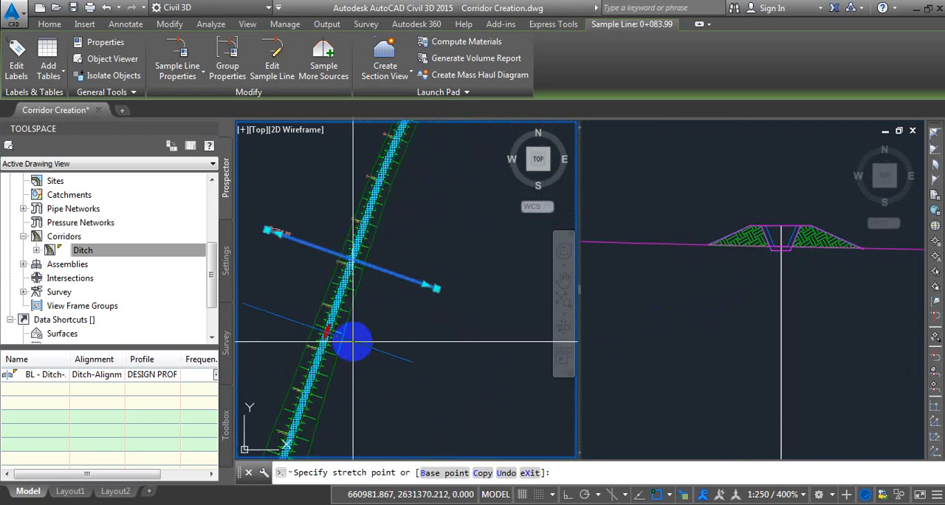
scroll(354, 338, down, 4)
middle_drag(409, 288, 360, 415)
scroll(422, 261, up, 5)
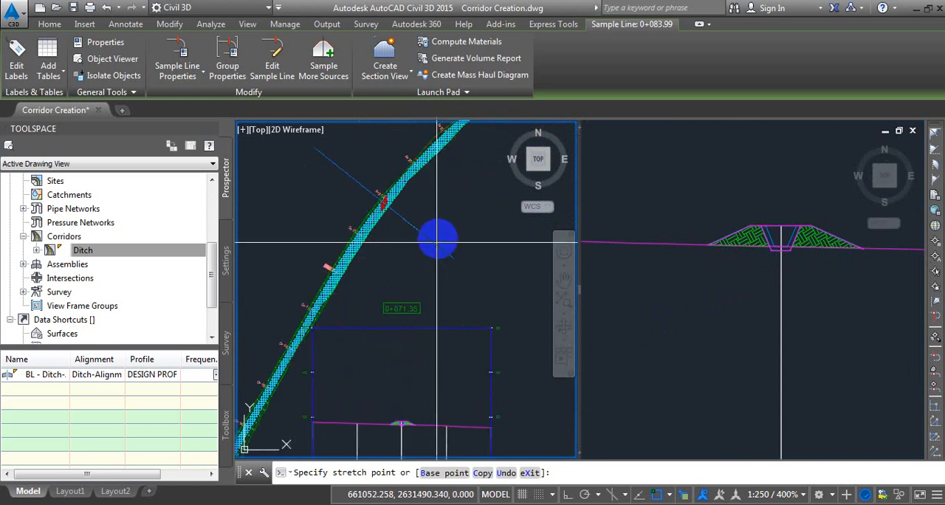
middle_drag(448, 230, 412, 322)
scroll(449, 230, up, 5)
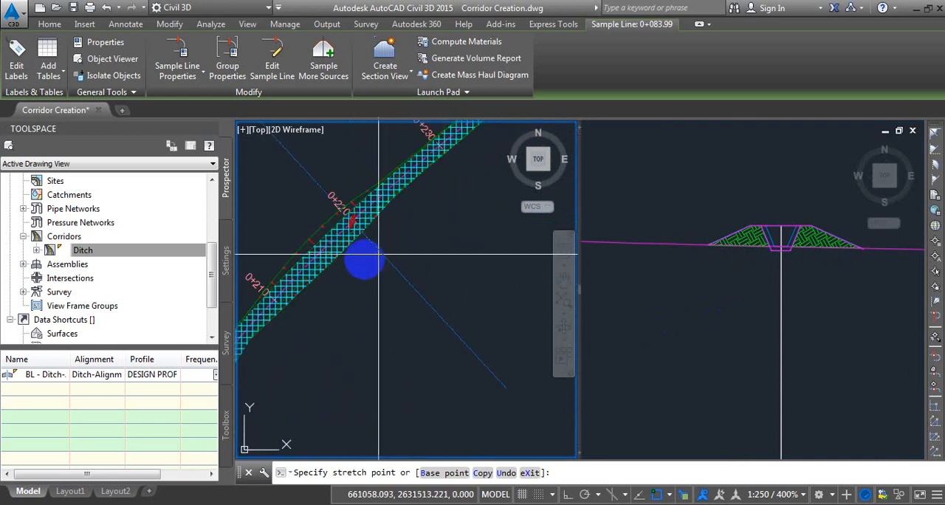
middle_drag(352, 264, 402, 291)
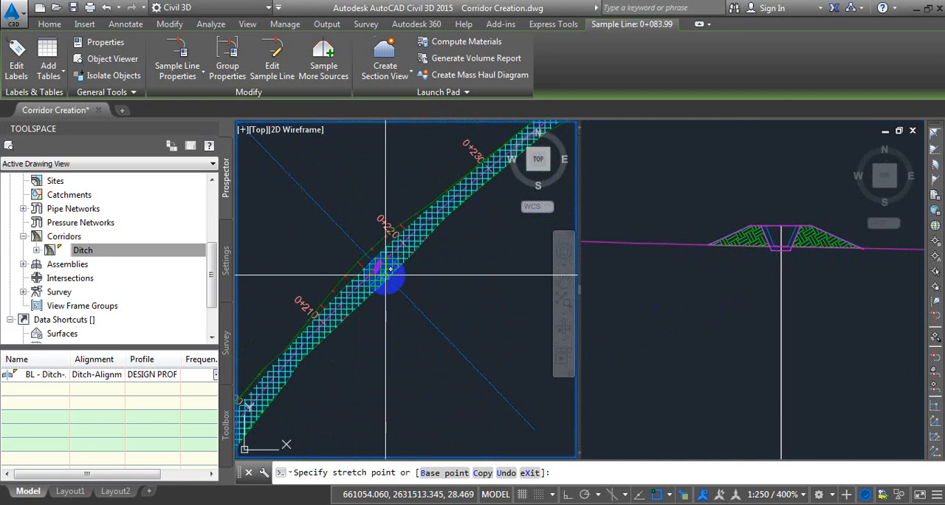
click(430, 324)
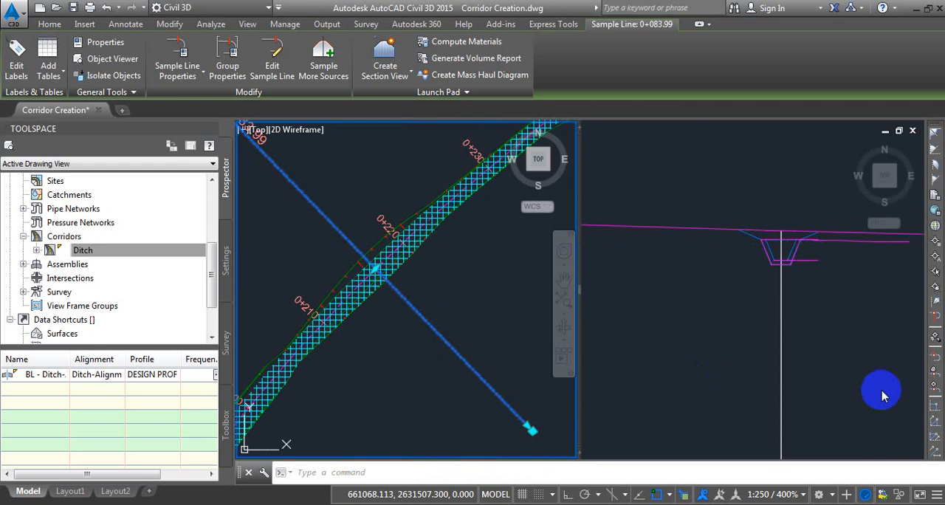
Examine the ditch channel and its side slopes in the cross-section view of the moved sample line.
click(825, 353)
scroll(770, 273, up, 5)
scroll(760, 255, down, 3)
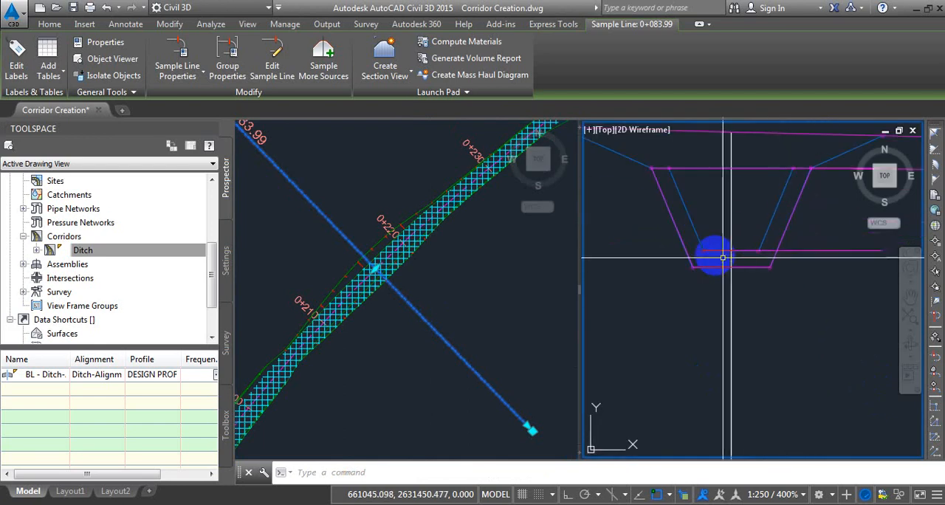
middle_drag(803, 256, 795, 271)
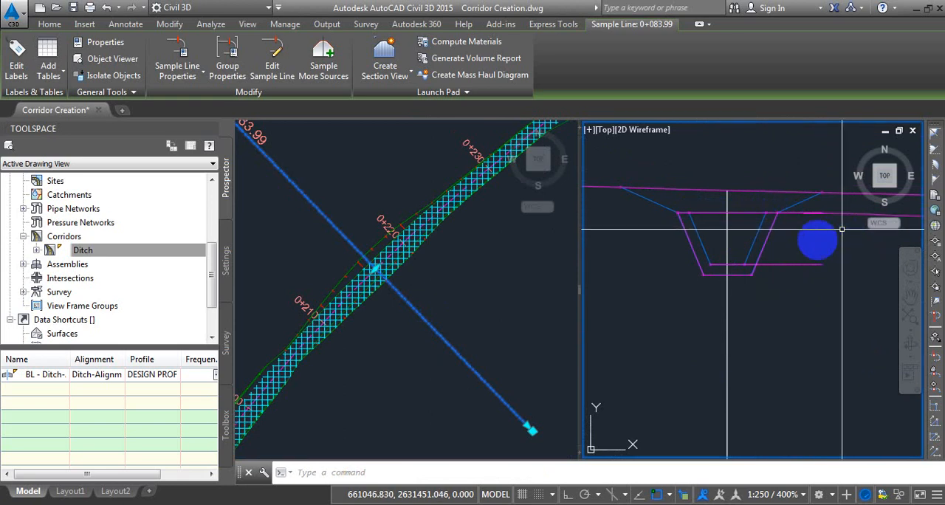
Identify the cyan gridded surface at the start of the ditch corridor by selecting it, and clear the selection.
click(443, 243)
scroll(432, 246, down, 8)
middle_drag(358, 412, 427, 213)
scroll(328, 378, up, 10)
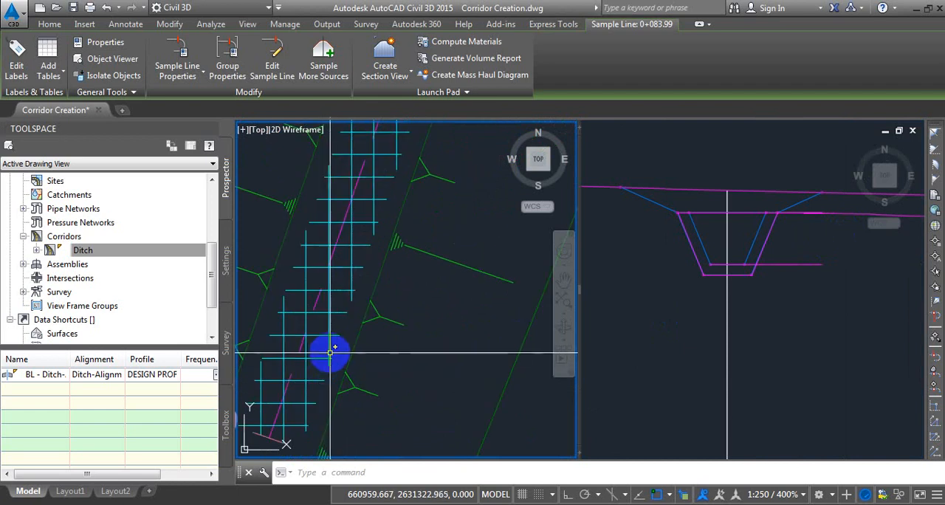
key(Escape)
click(329, 352)
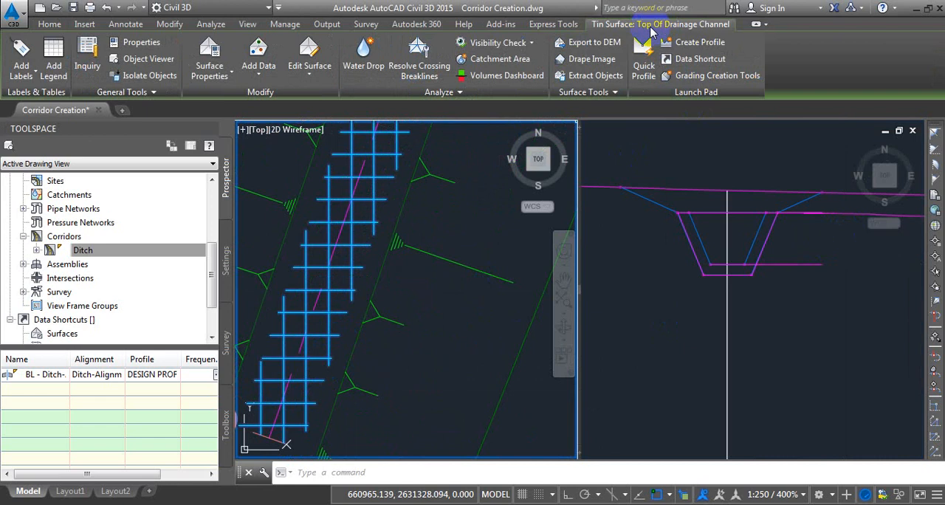
key(Escape)
scroll(375, 329, down, 5)
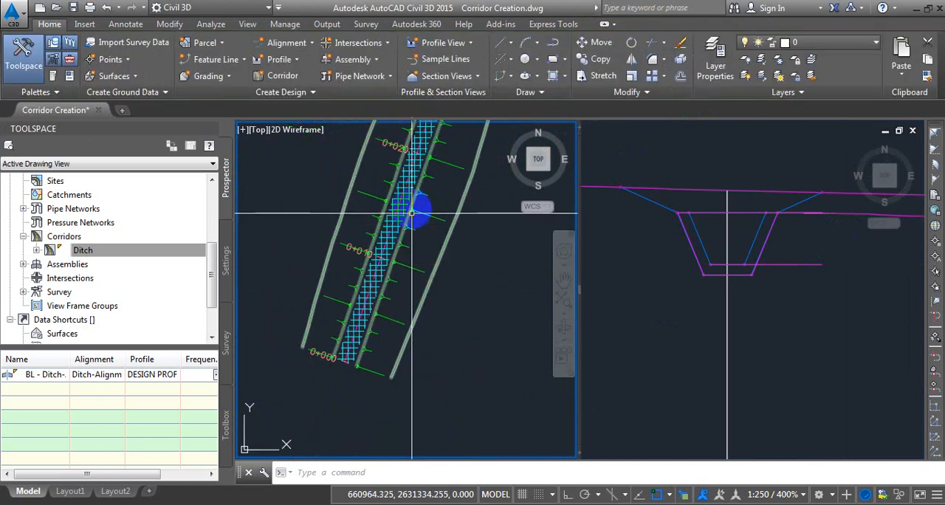
scroll(412, 213, up, 5)
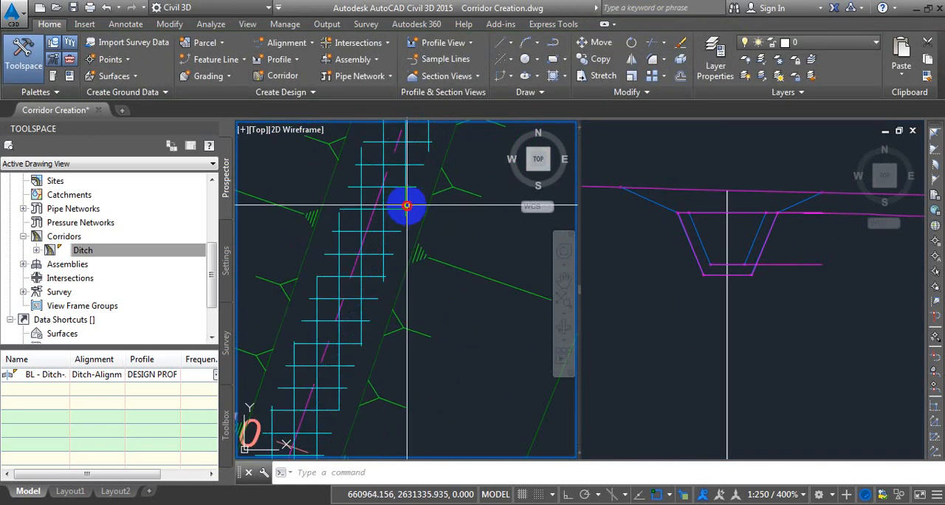
Review the Top Of Drainage Channel surface's properties and the Gridded component in its style's display settings, leaving the style unchanged.
click(406, 206)
click(223, 81)
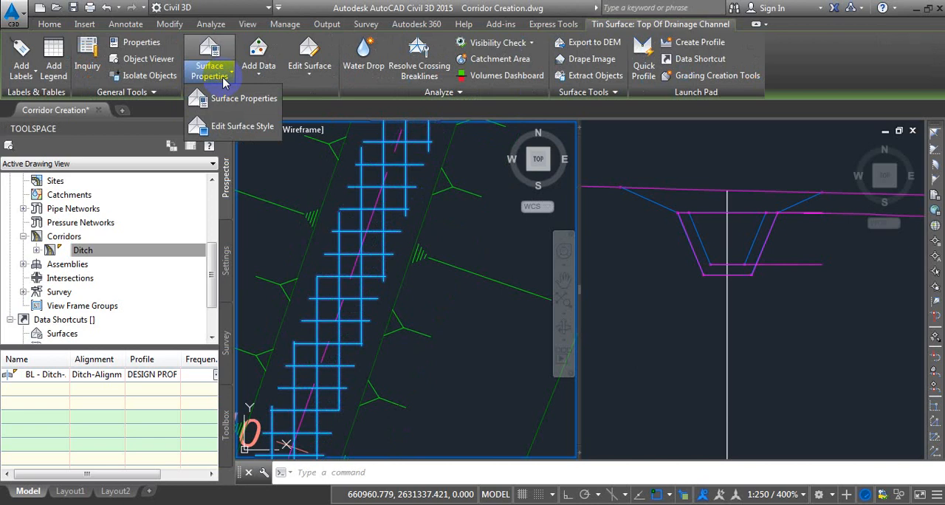
click(232, 103)
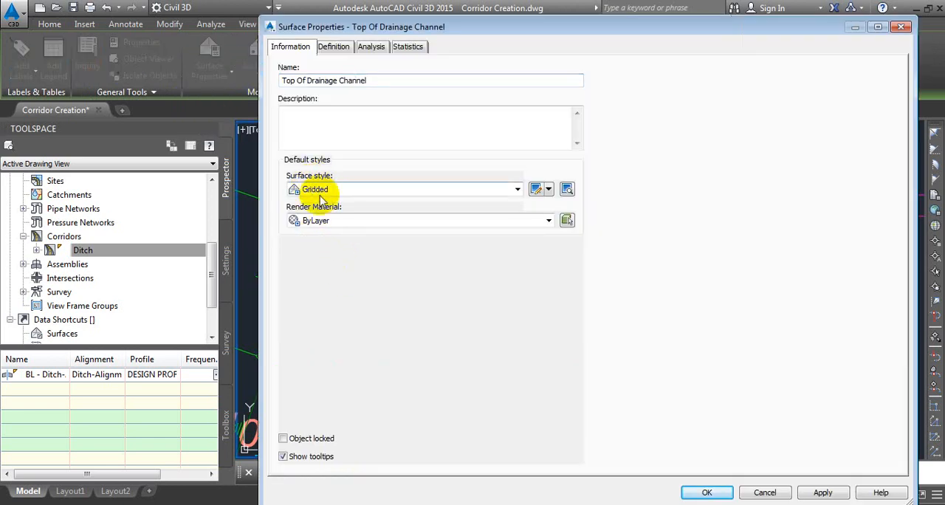
click(536, 189)
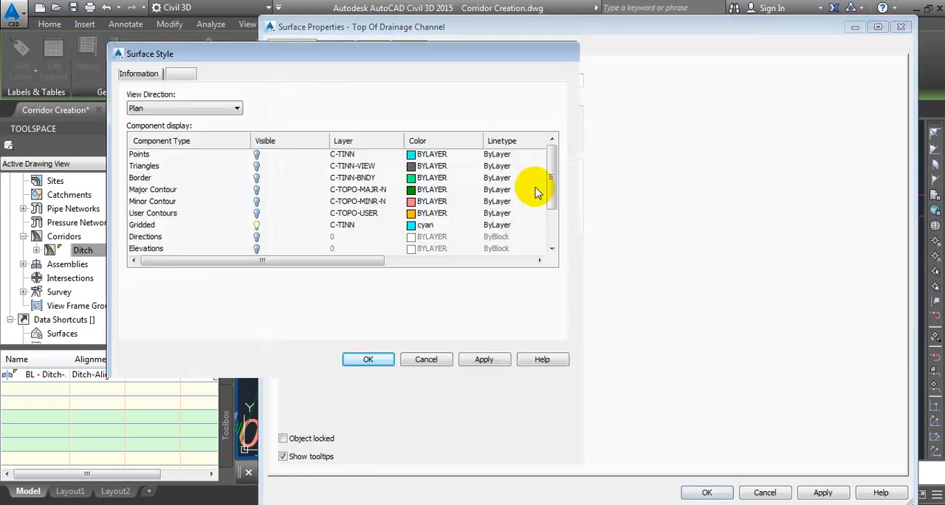
click(144, 224)
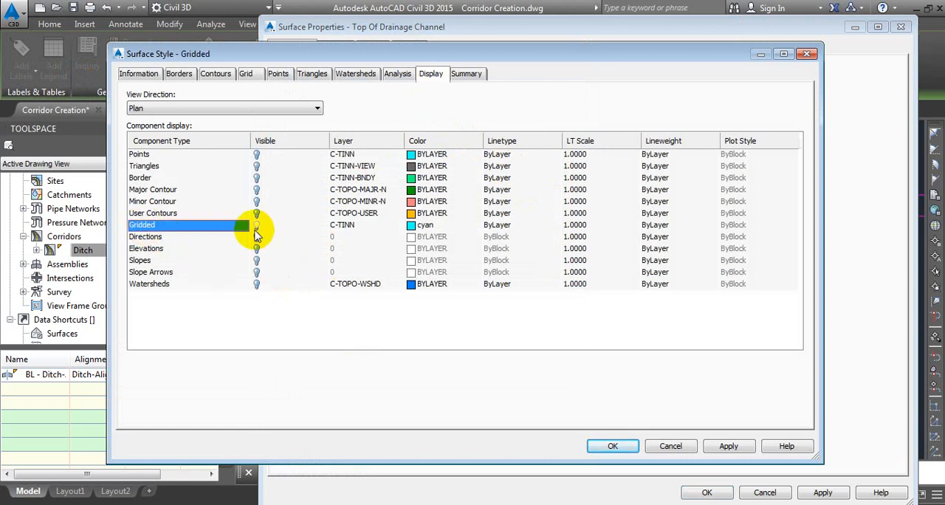
click(670, 445)
click(705, 492)
Inspect the gridded surface along the ditch corridor from station 0+000 to the stretch between 0+210 and 0+220.
scroll(419, 281, up, 5)
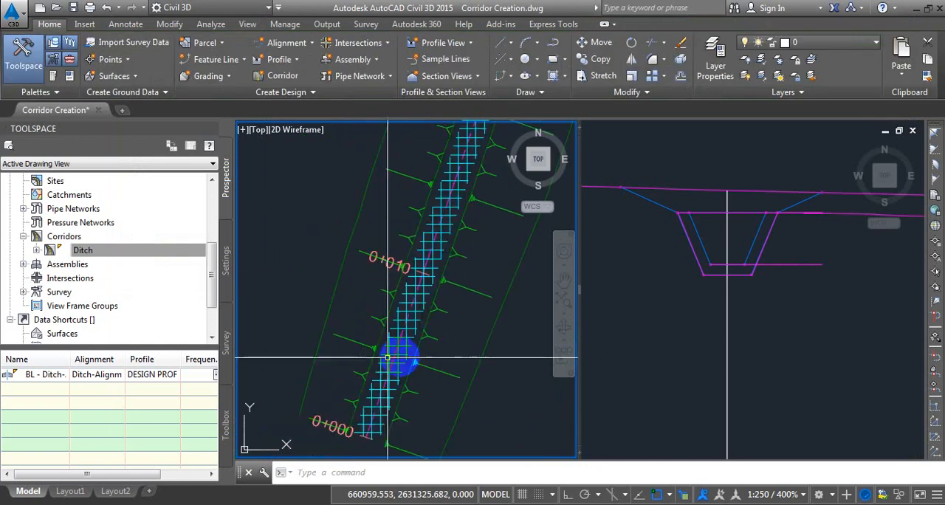
scroll(469, 299, down, 4)
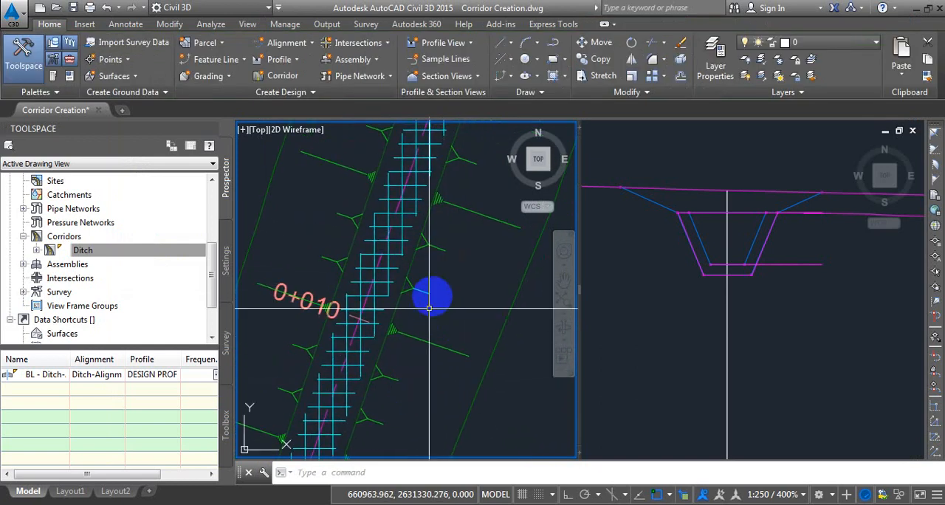
middle_drag(424, 227, 376, 351)
middle_drag(430, 215, 393, 333)
mouse_move(426, 238)
middle_down()
mouse_move(377, 355)
mouse_move(352, 369)
mouse_move(371, 354)
middle_up()
scroll(384, 310, down, 4)
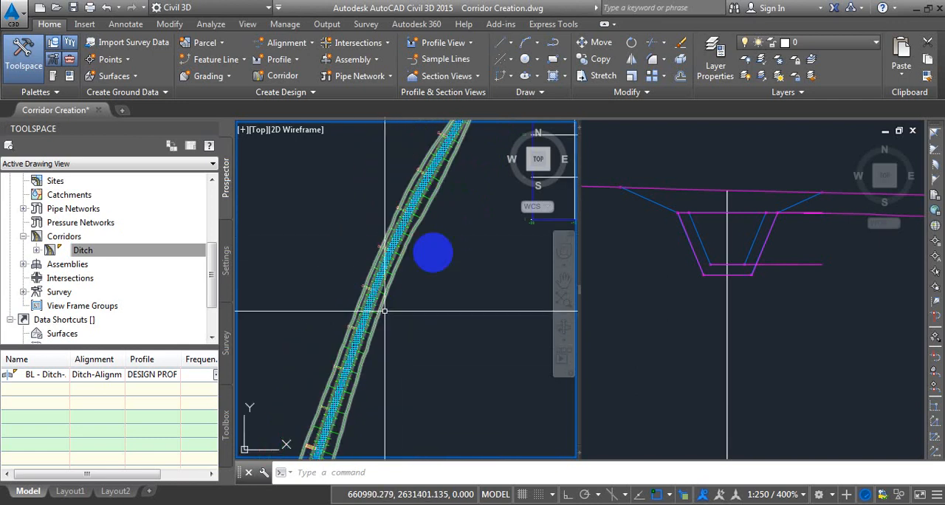
middle_drag(438, 208, 363, 332)
middle_drag(426, 268, 365, 374)
middle_drag(438, 241, 392, 301)
scroll(402, 201, up, 6)
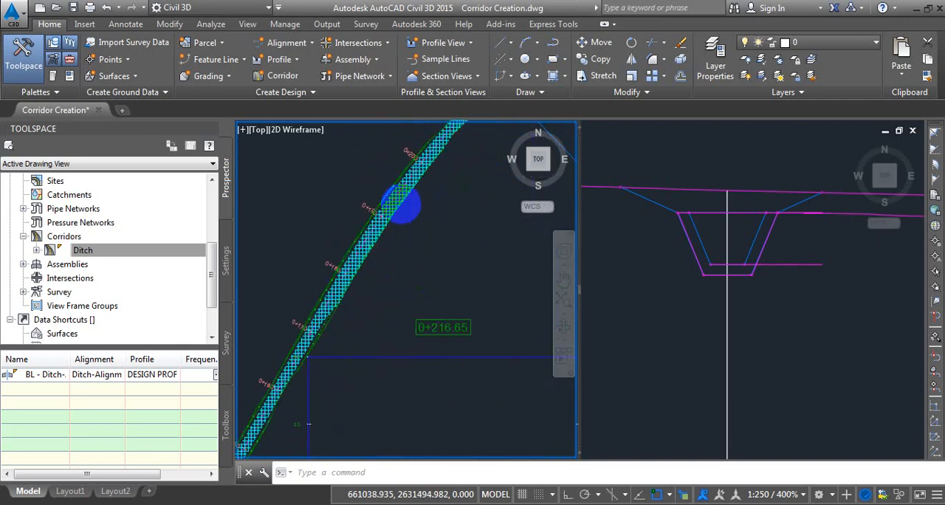
scroll(414, 200, down, 6)
middle_drag(415, 204, 361, 317)
scroll(404, 204, up, 5)
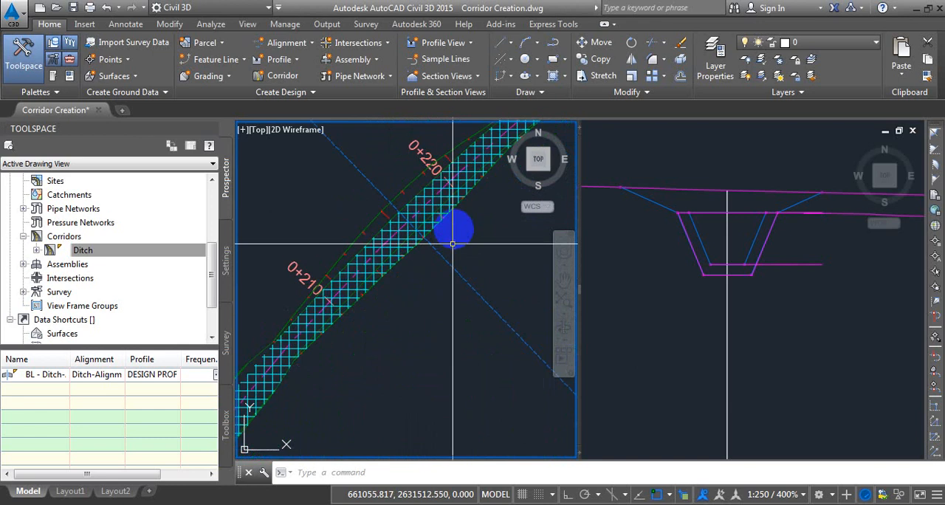
scroll(436, 207, up, 2)
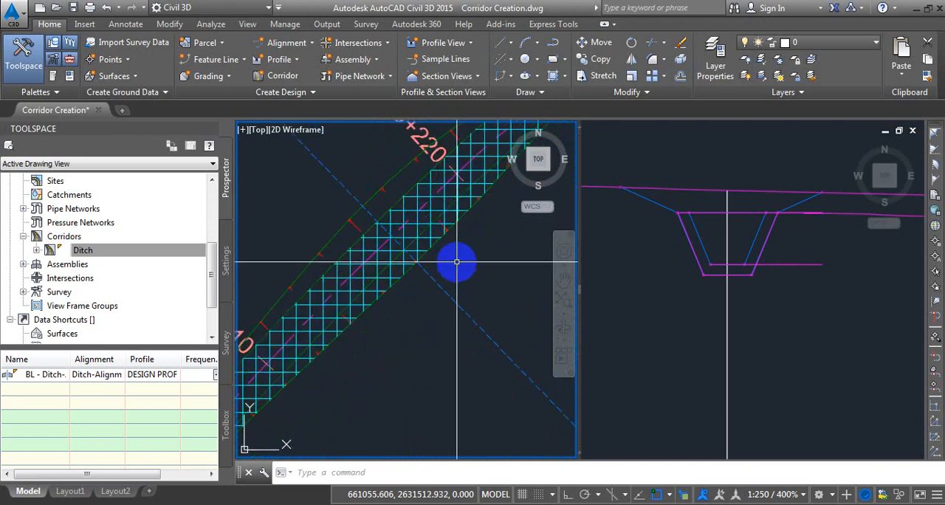
scroll(443, 266, down, 3)
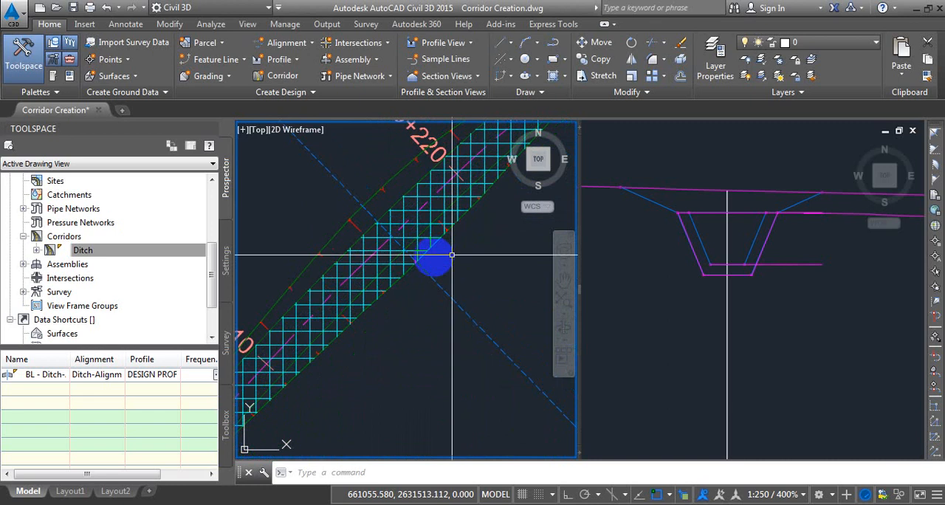
Attach a MarkPoint subassembly from the Generic metric subassemblies to the outer upper-right corner of the ditch assembly.
scroll(402, 184, down, 7)
scroll(404, 186, down, 2)
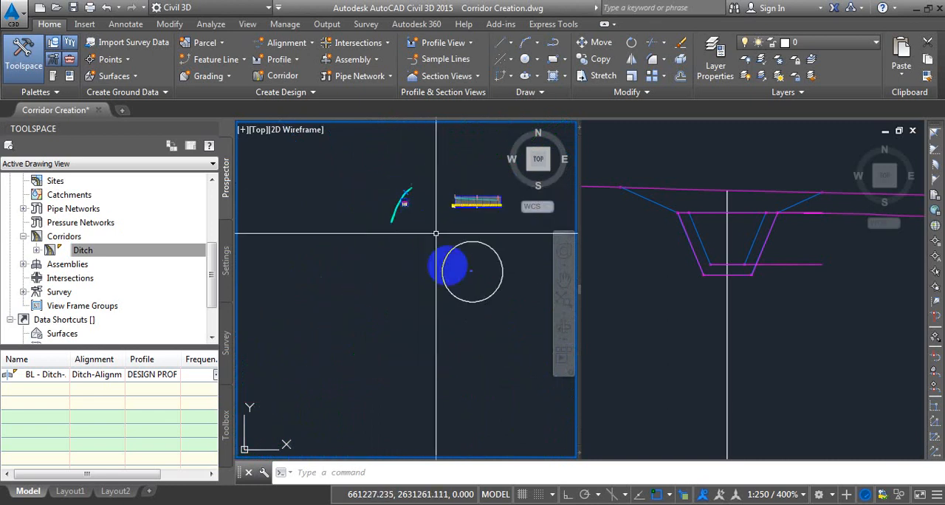
scroll(475, 277, up, 14)
scroll(468, 223, up, 6)
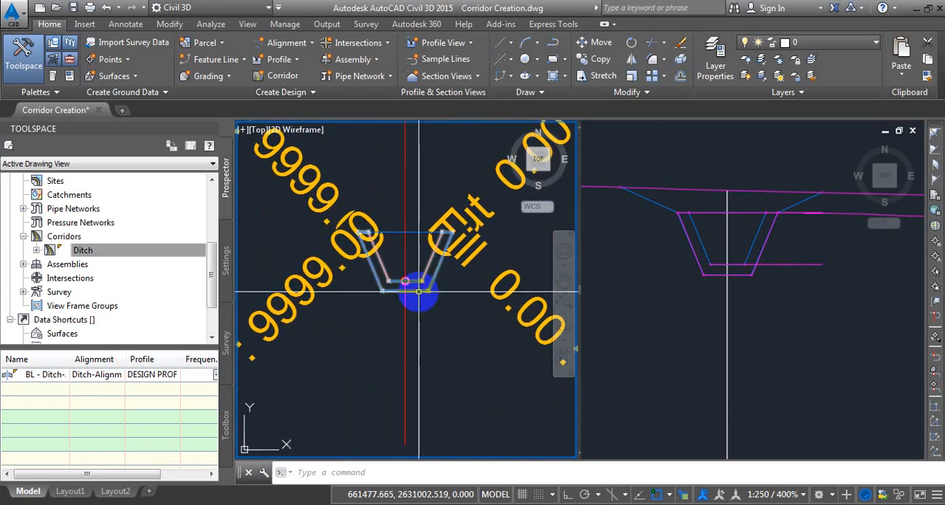
click(53, 75)
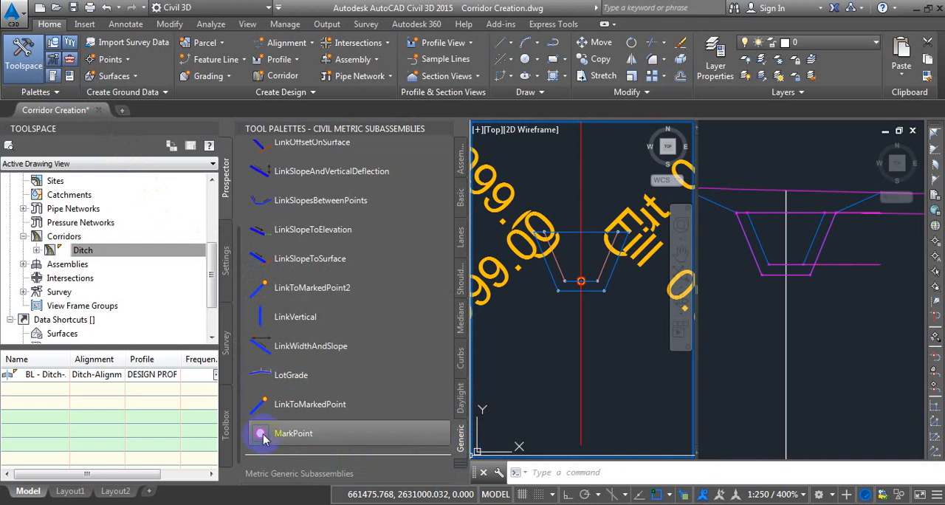
click(291, 435)
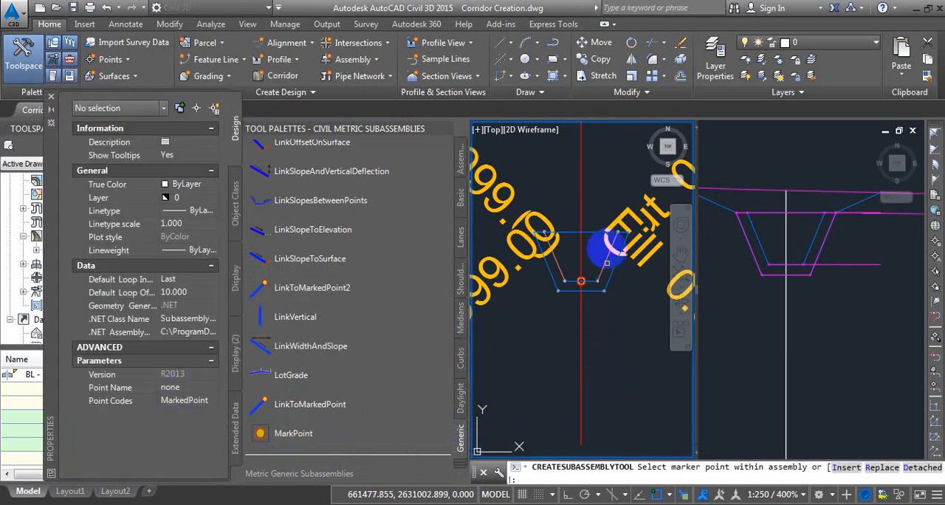
scroll(616, 243, down, 2)
scroll(550, 232, up, 4)
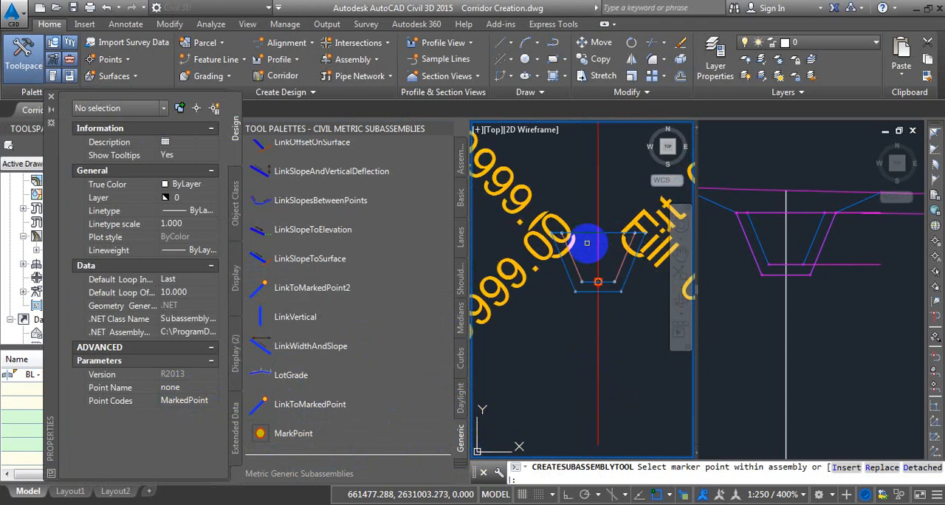
scroll(550, 232, up, 2)
scroll(564, 234, down, 4)
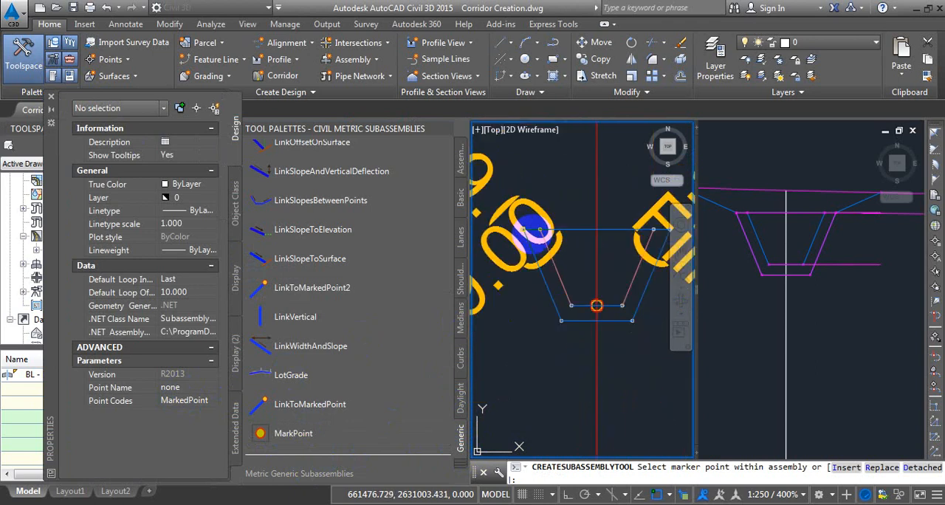
scroll(578, 235, up, 3)
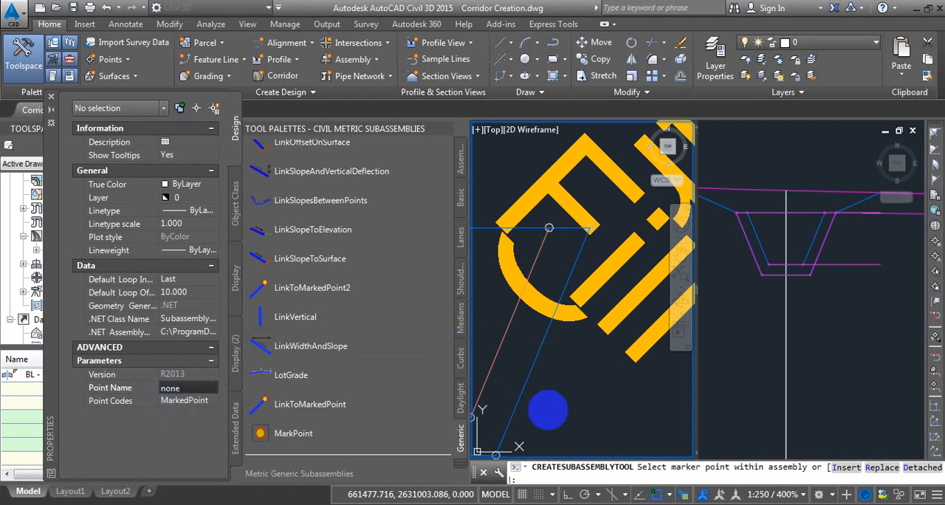
scroll(584, 231, up, 2)
scroll(585, 230, up, 2)
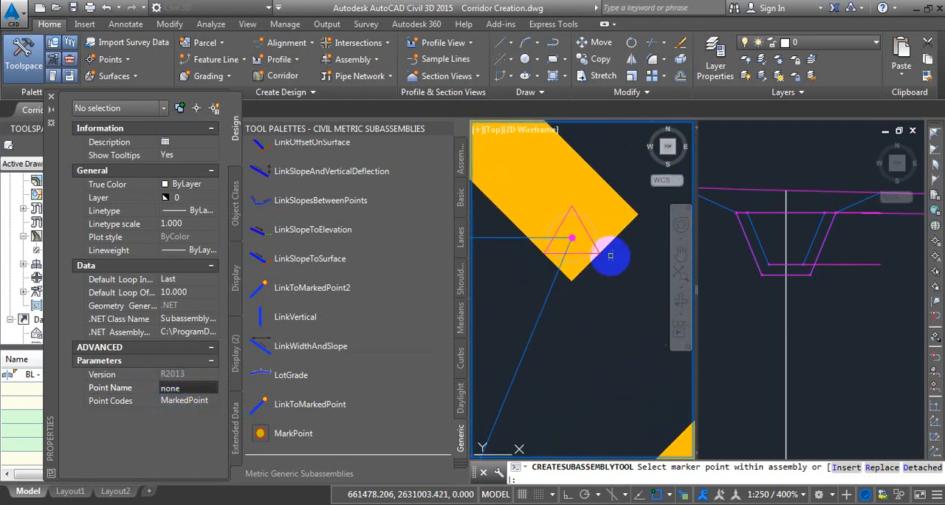
click(592, 262)
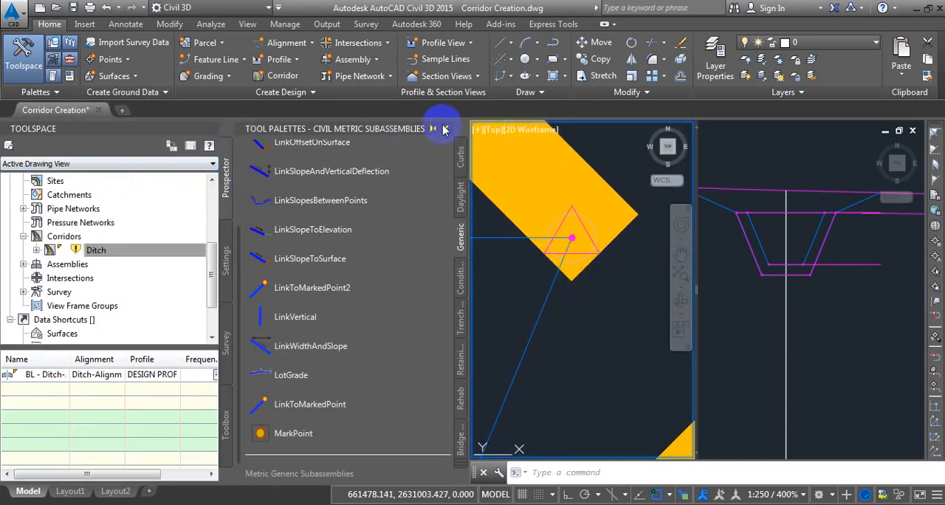
click(443, 129)
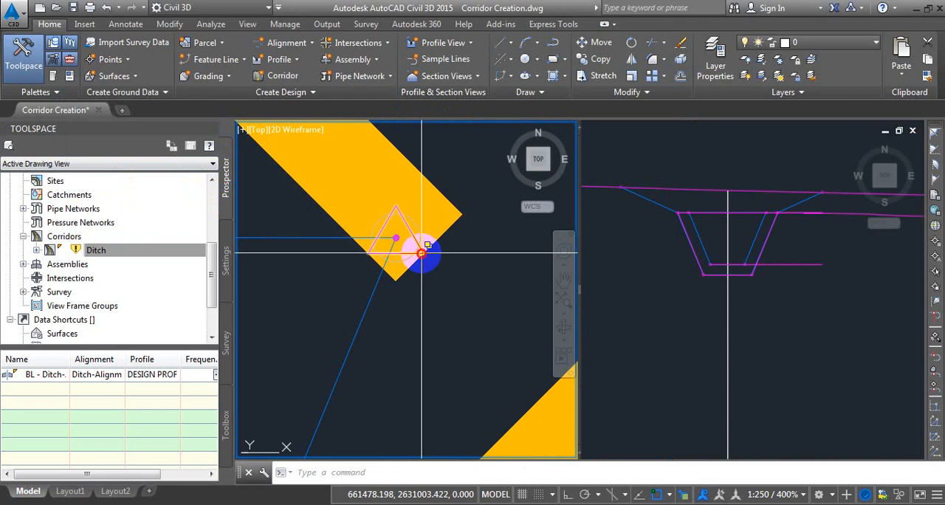
Set both the point name and the point codes of the MarkPoint subassembly to Reference Point.
click(421, 253)
click(472, 301)
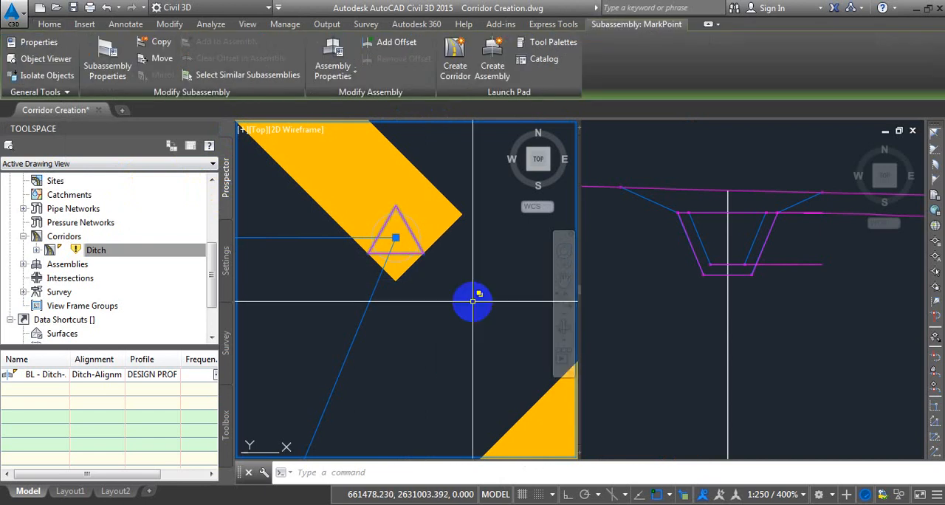
click(109, 59)
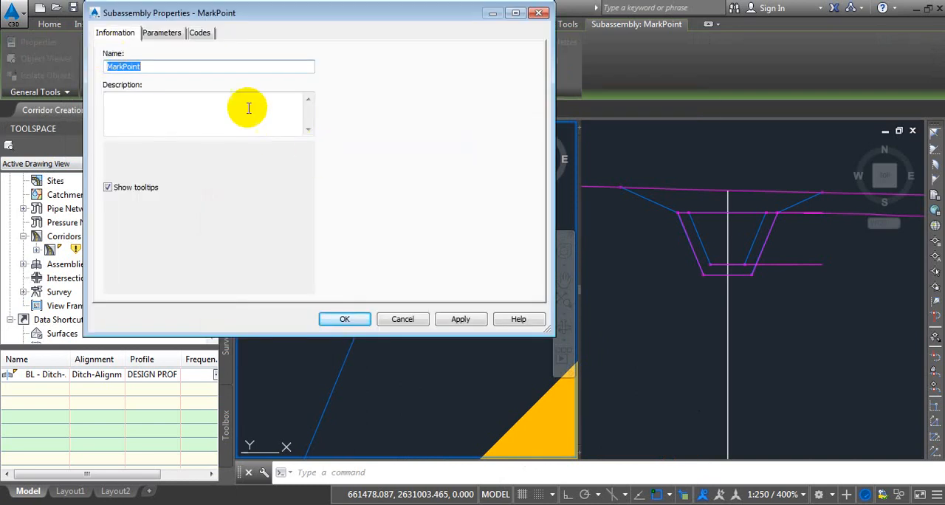
click(162, 33)
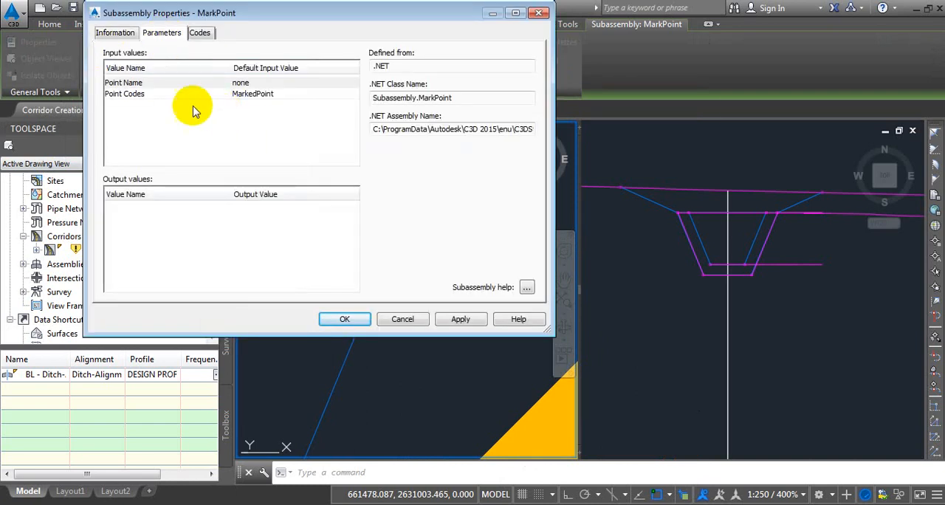
click(279, 85)
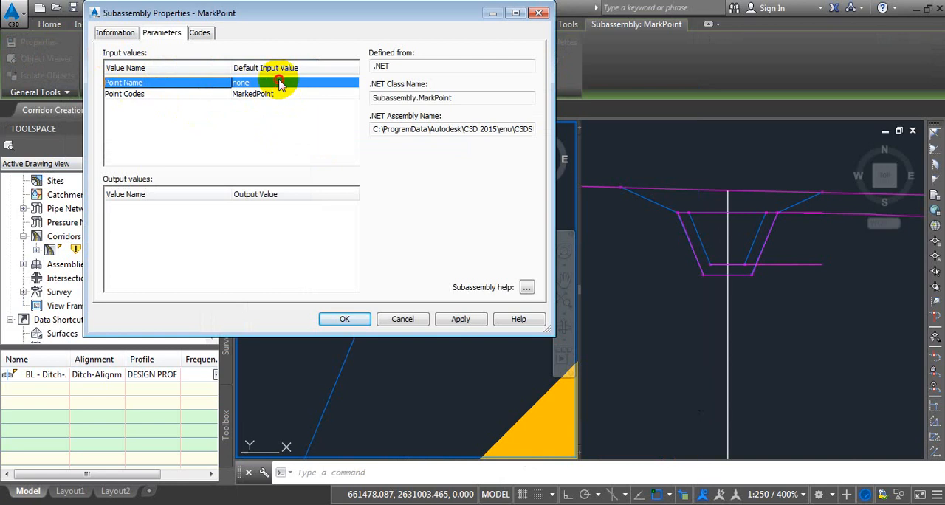
click(281, 82)
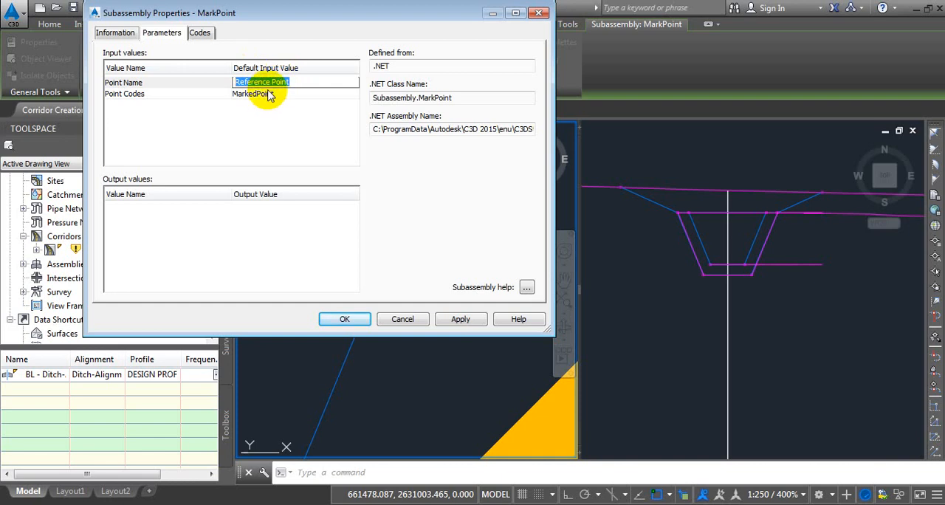
click(278, 93)
click(280, 94)
text(Reference Point)
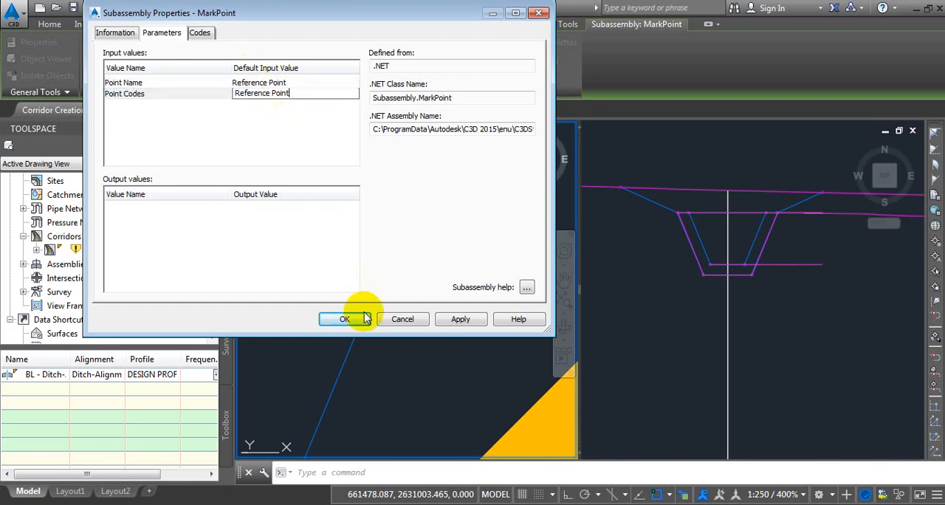
click(362, 319)
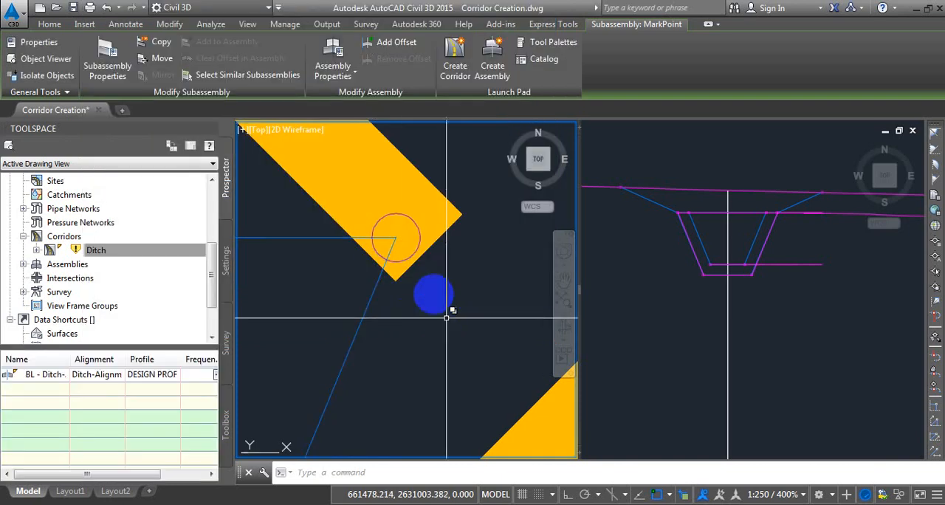
key(Escape)
Copy the MarkPoint subassembly to the outer upper-left corner of the ditch assembly.
click(421, 240)
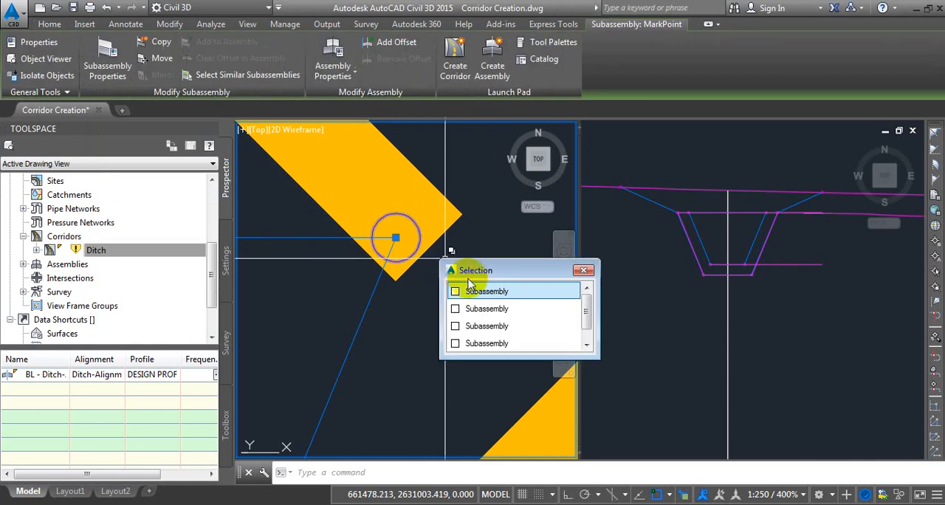
click(476, 291)
right_click(467, 177)
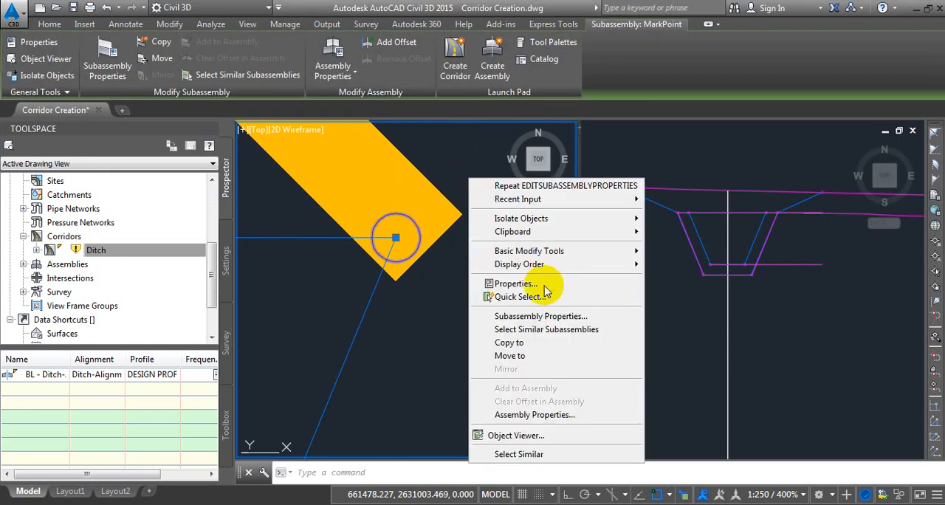
click(530, 344)
scroll(325, 247, up, 5)
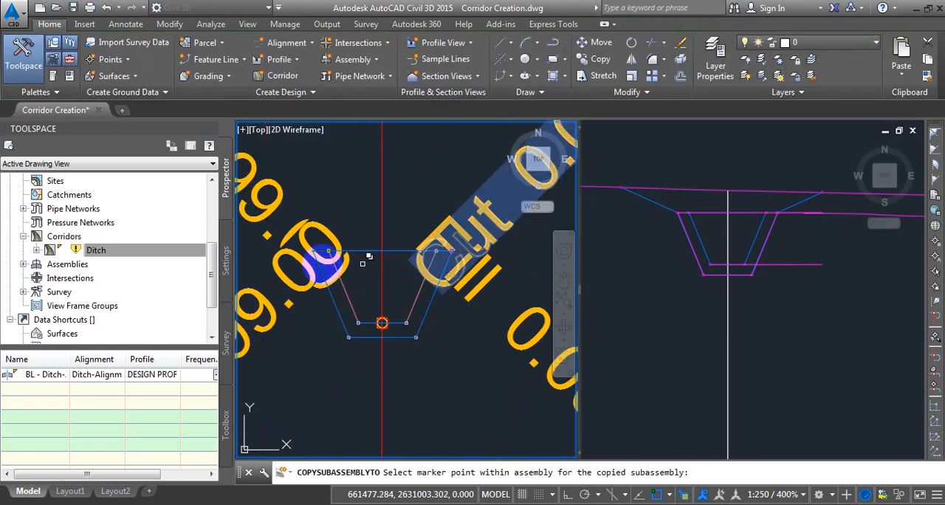
scroll(320, 244, up, 5)
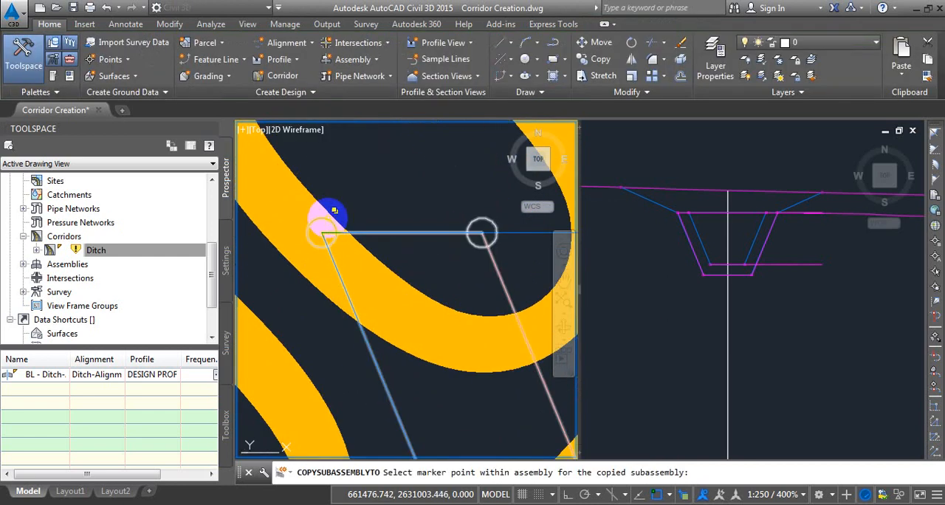
click(328, 214)
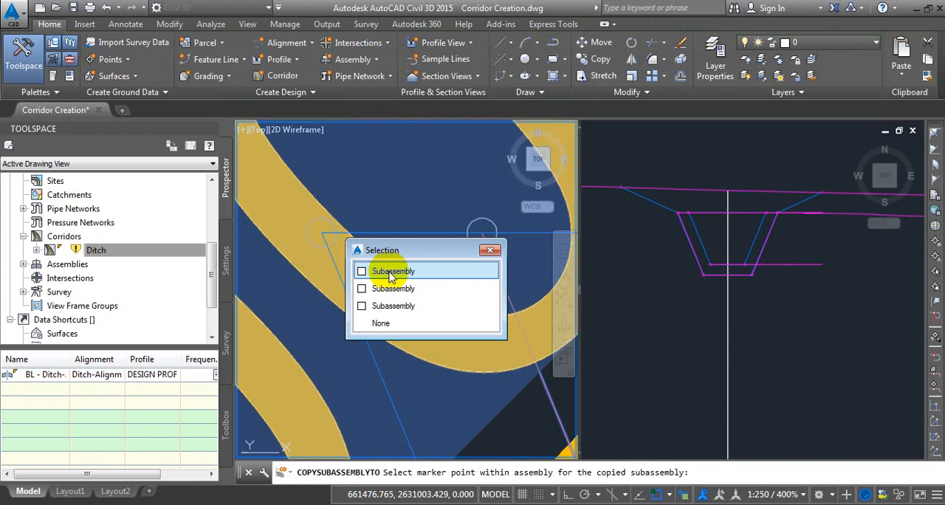
click(391, 274)
scroll(386, 256, up, 10)
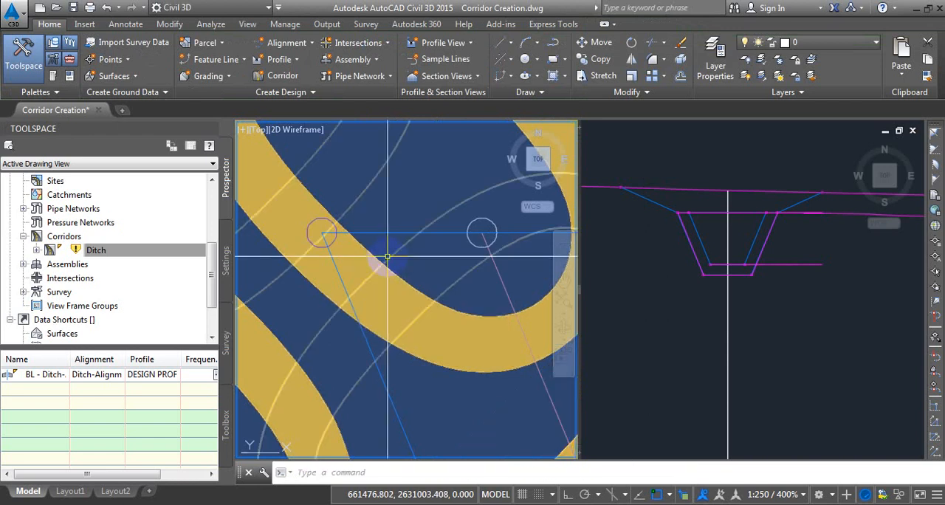
Rebuild the Ditch corridor, dismiss the event list and close the Toolspace.
click(107, 253)
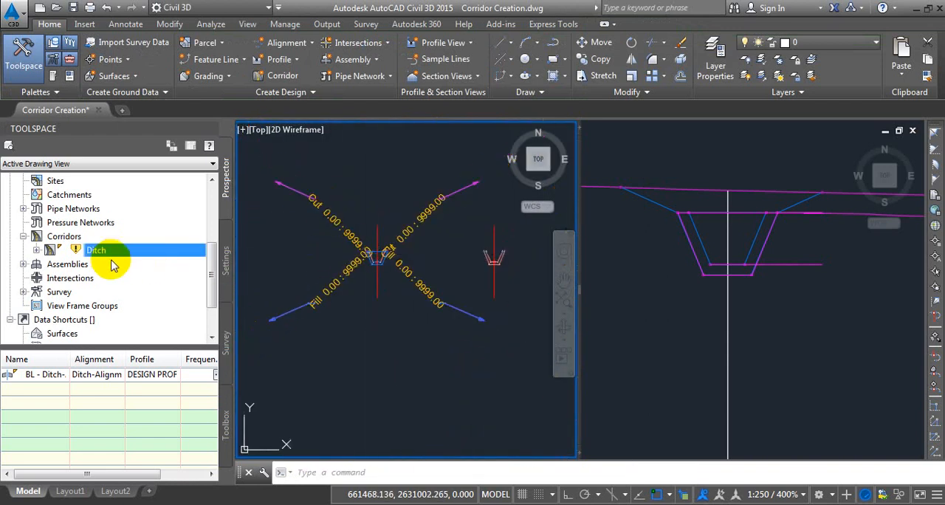
right_click(107, 253)
click(140, 293)
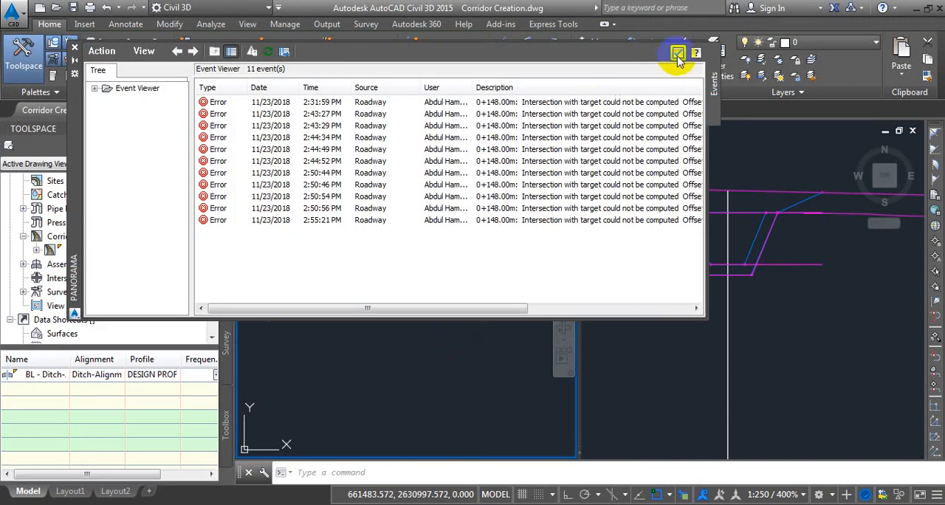
click(677, 53)
click(23, 54)
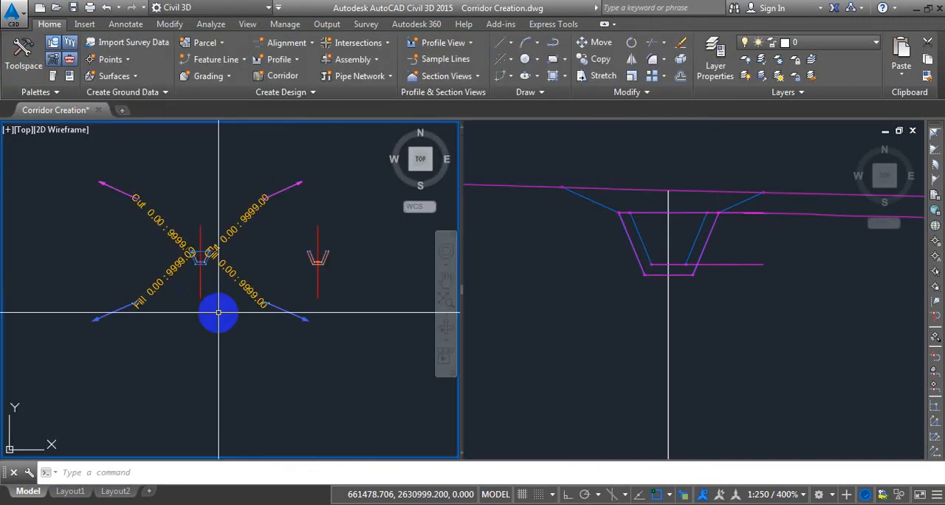
Inspect the rebuilt ditch corridor's edge lines and gridded surface in plan around stations 0+160 to 0+170.
scroll(218, 312, down, 8)
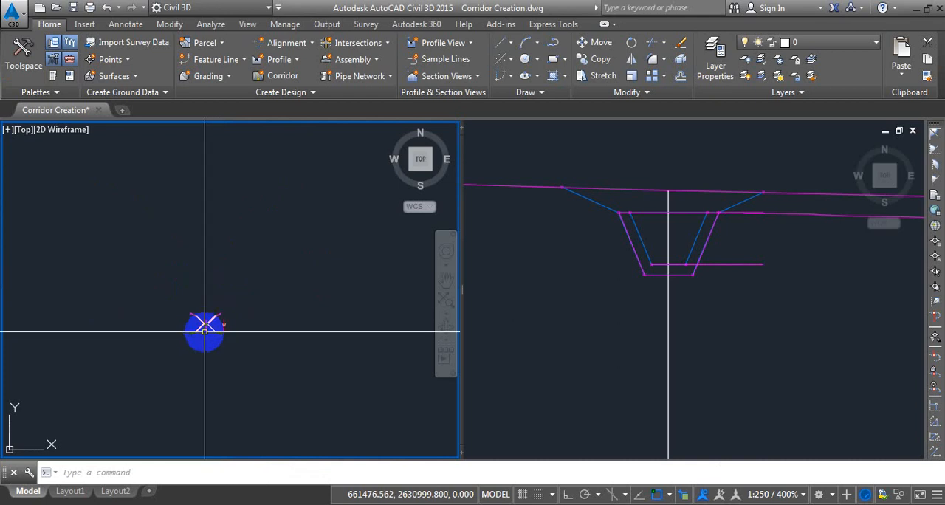
scroll(120, 207, up, 8)
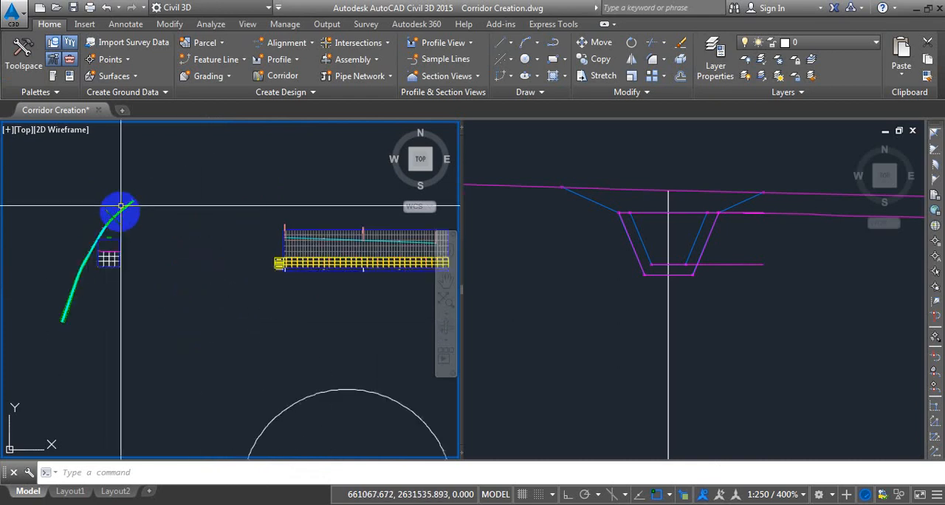
scroll(96, 242, up, 5)
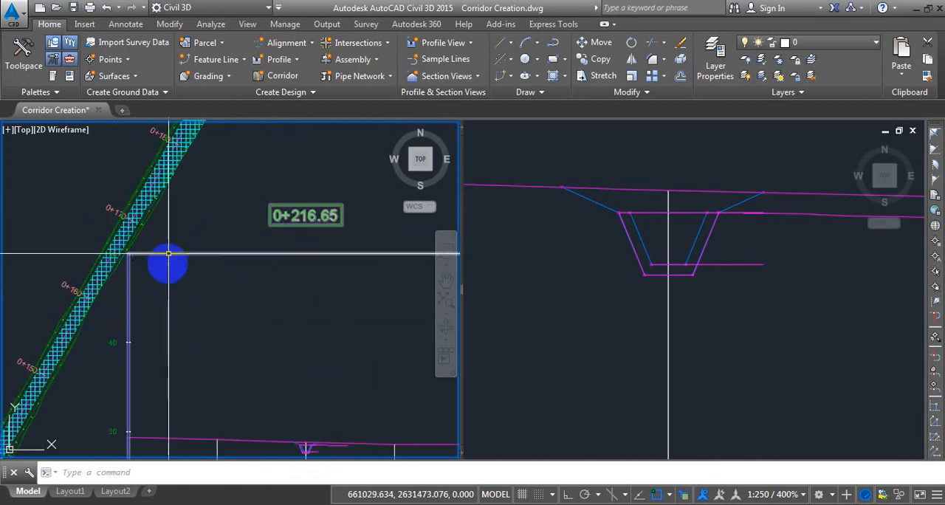
scroll(177, 207, down, 3)
scroll(175, 207, up, 3)
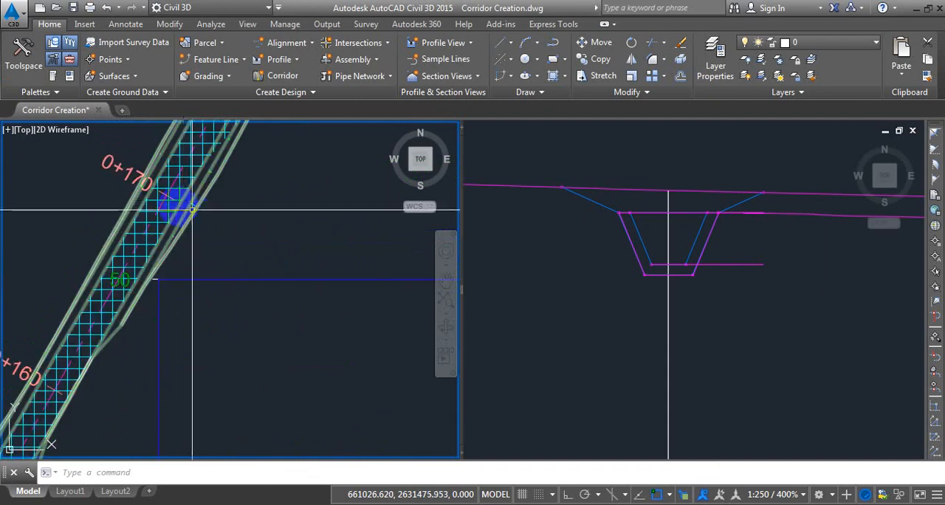
scroll(175, 200, down, 3)
scroll(192, 214, up, 2)
scroll(194, 218, down, 3)
scroll(236, 247, up, 8)
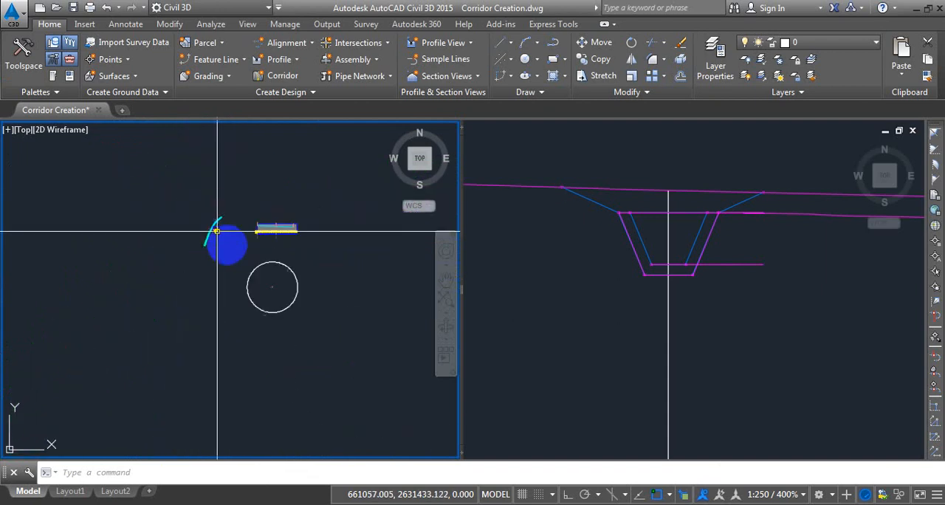
Check the marked point at the ditch assembly's outer upper-right corner and return to the corridor overview.
scroll(283, 285, up, 10)
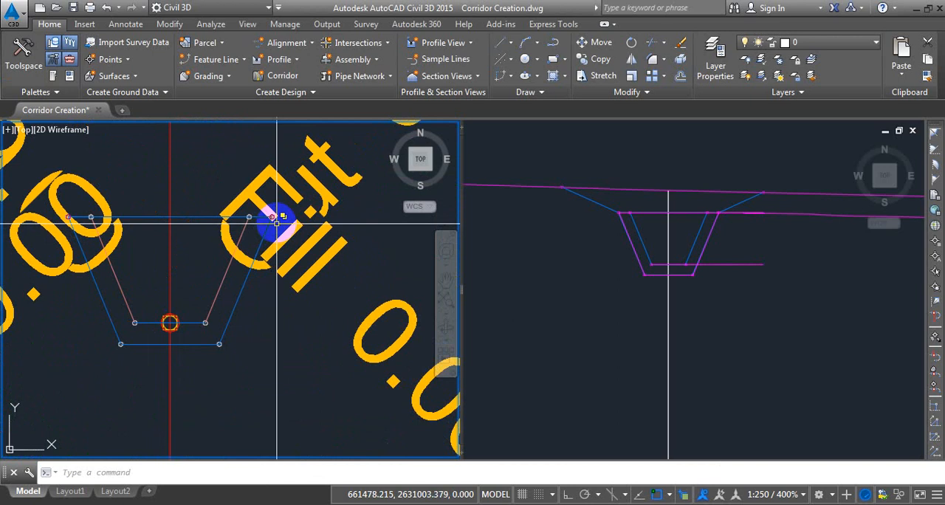
click(274, 217)
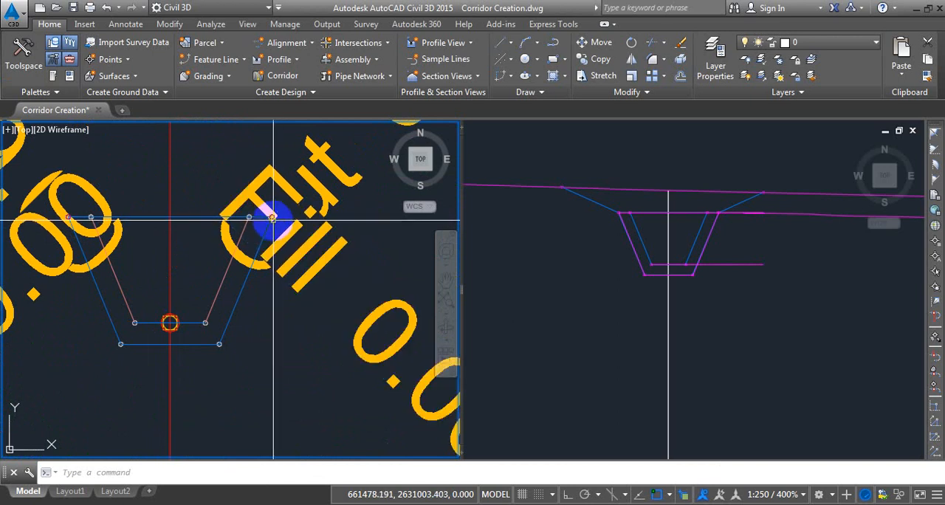
scroll(203, 280, down, 10)
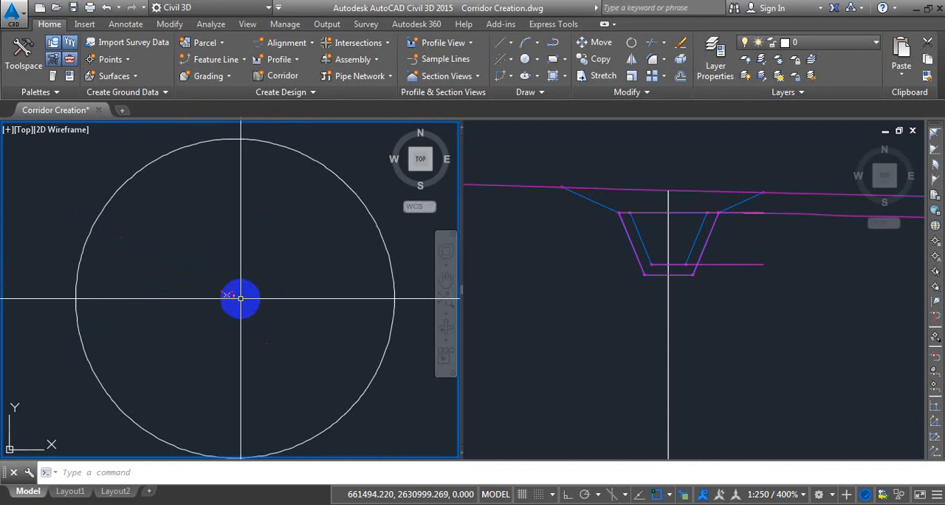
scroll(240, 298, down, 5)
scroll(121, 193, up, 4)
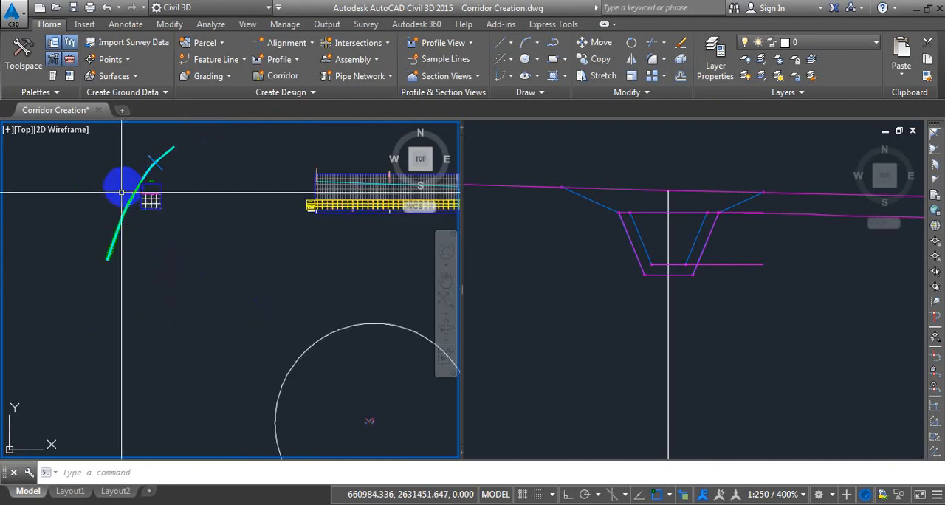
Open the Ditch corridor's feature line properties and turn off Connect for all feature line codes.
scroll(121, 193, up, 8)
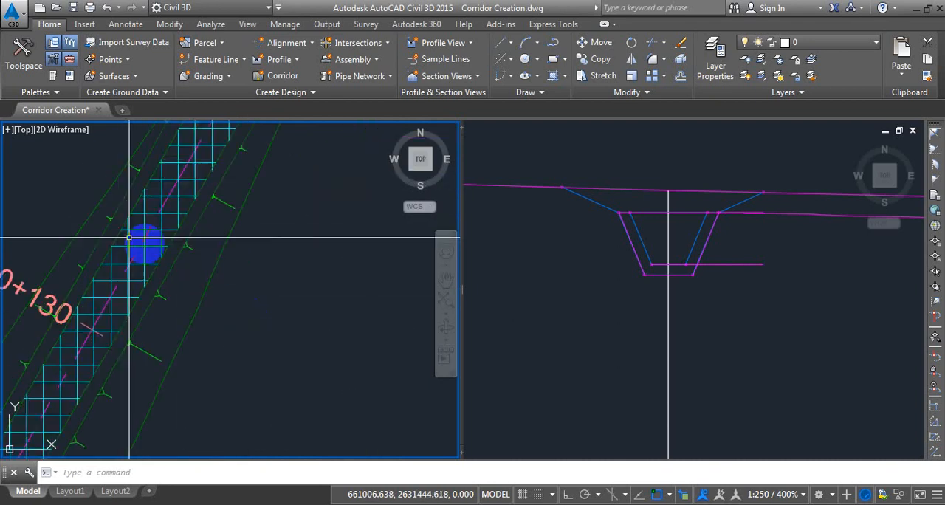
click(165, 252)
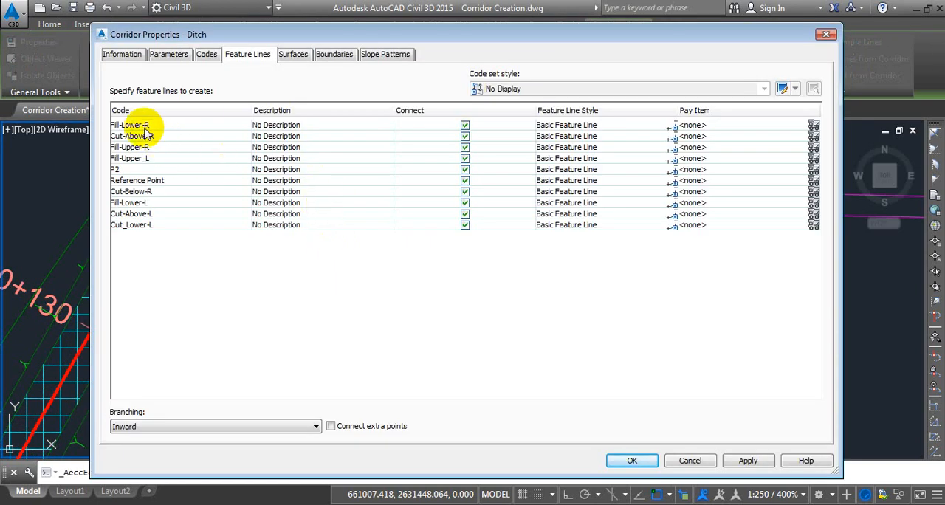
click(145, 127)
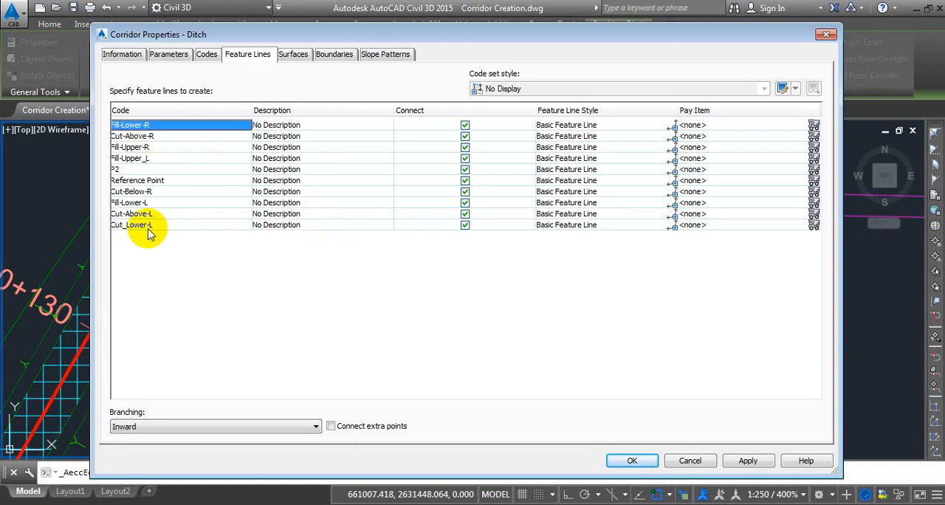
shift+click(148, 225)
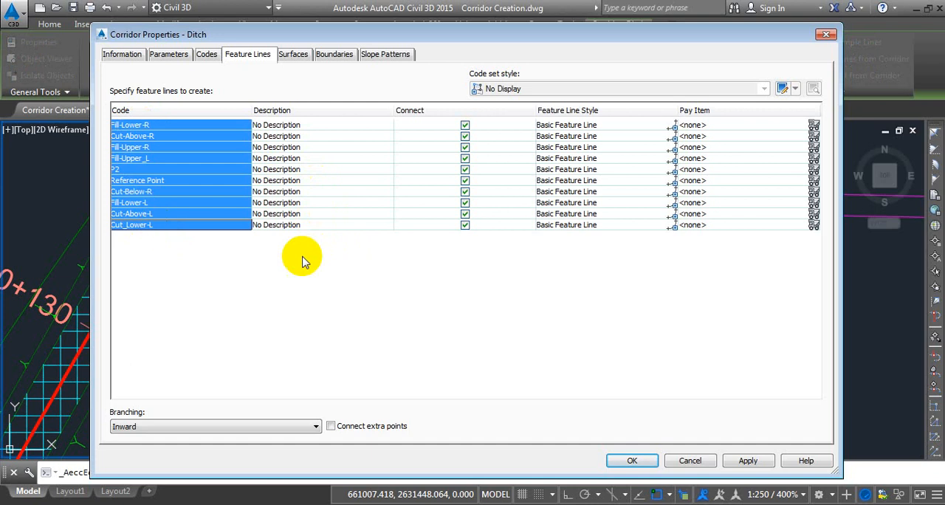
click(465, 225)
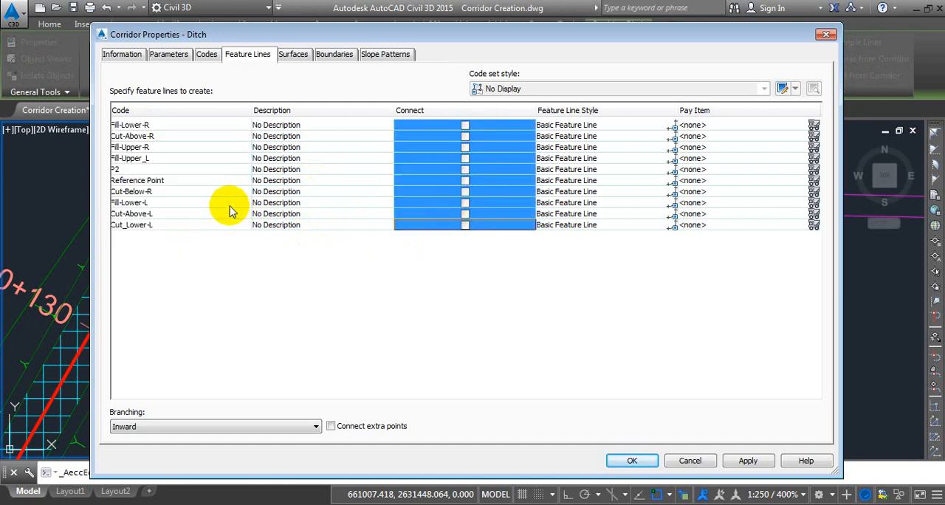
Turn on Connect for the Reference Point code only and apply the corridor properties.
click(158, 182)
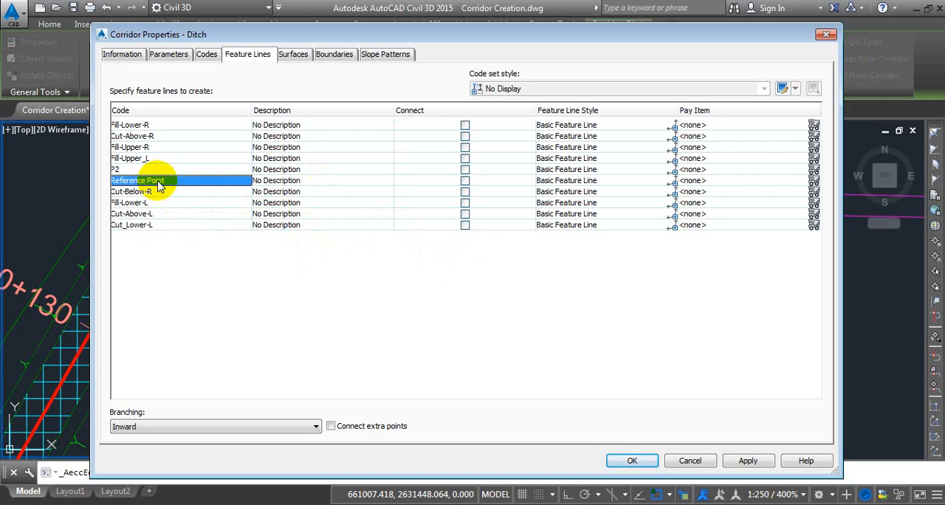
click(466, 182)
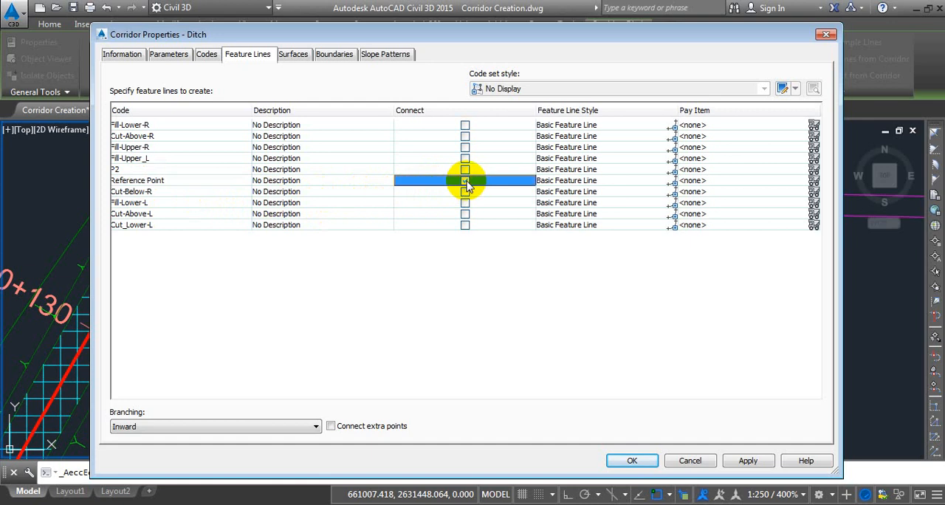
click(654, 462)
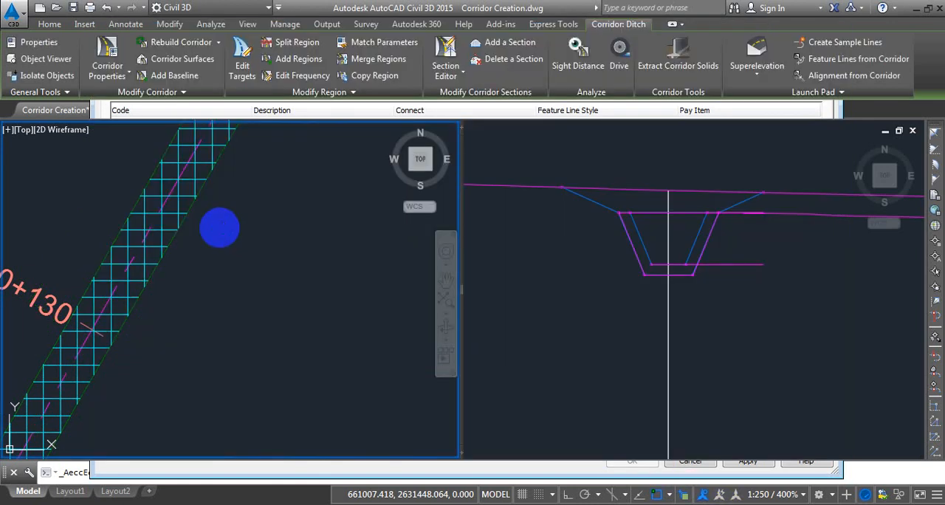
Inspect the ditch corridor's edge feature lines in plan from its start to station 0+020, comparing them with the assembly's top corners.
scroll(219, 227, down, 4)
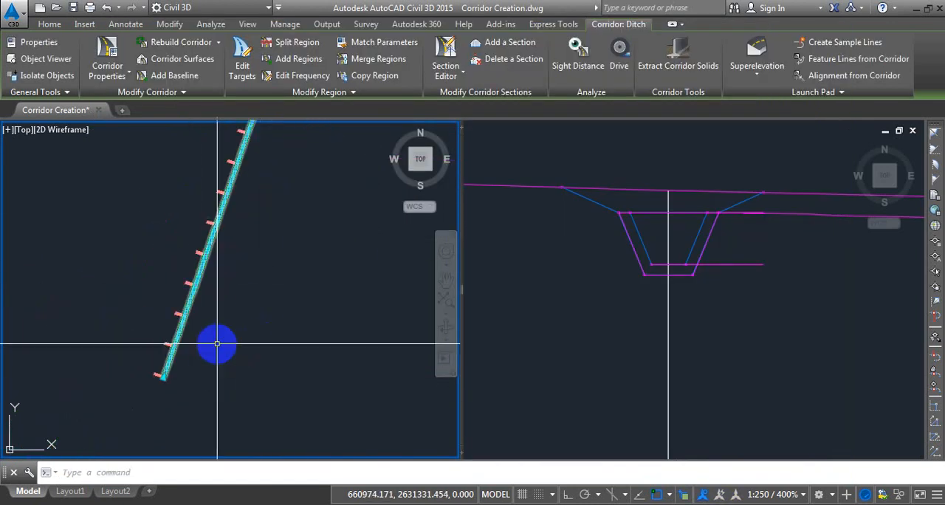
scroll(217, 343, up, 6)
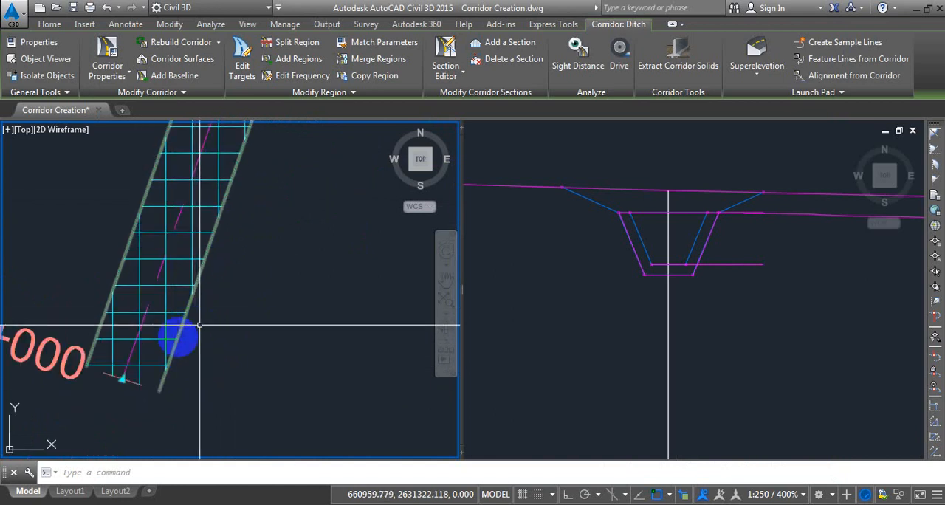
key(Escape)
middle_drag(228, 279, 216, 305)
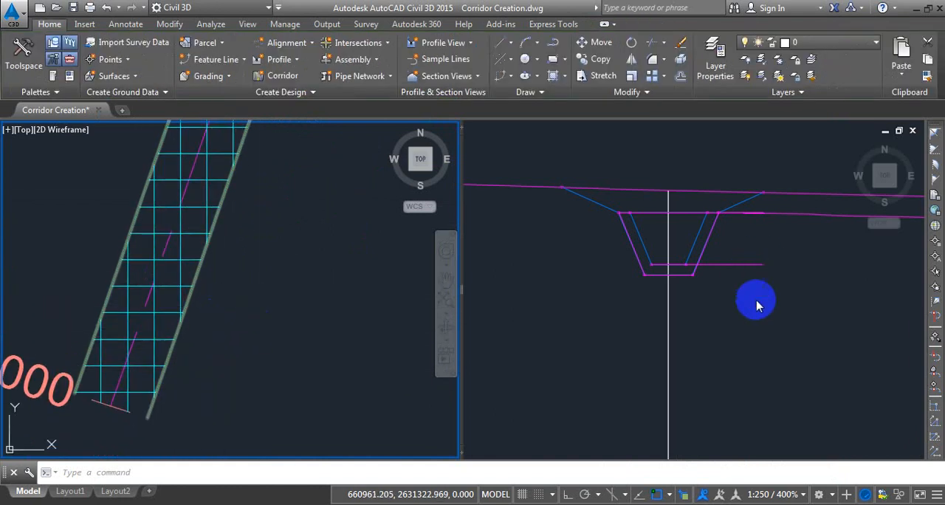
click(666, 201)
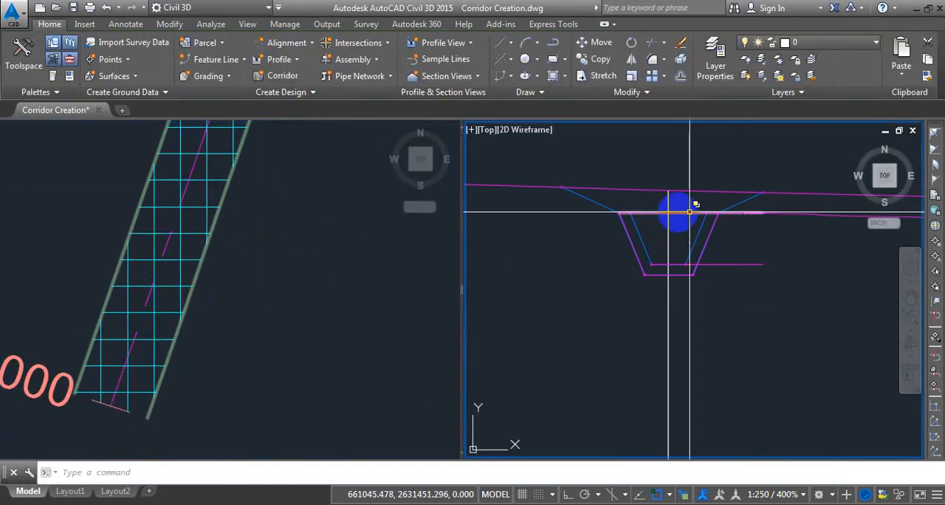
click(244, 248)
mouse_move(244, 249)
middle_down()
mouse_move(213, 316)
mouse_move(231, 372)
middle_up()
mouse_move(273, 251)
middle_down()
mouse_move(235, 325)
mouse_move(258, 325)
middle_up()
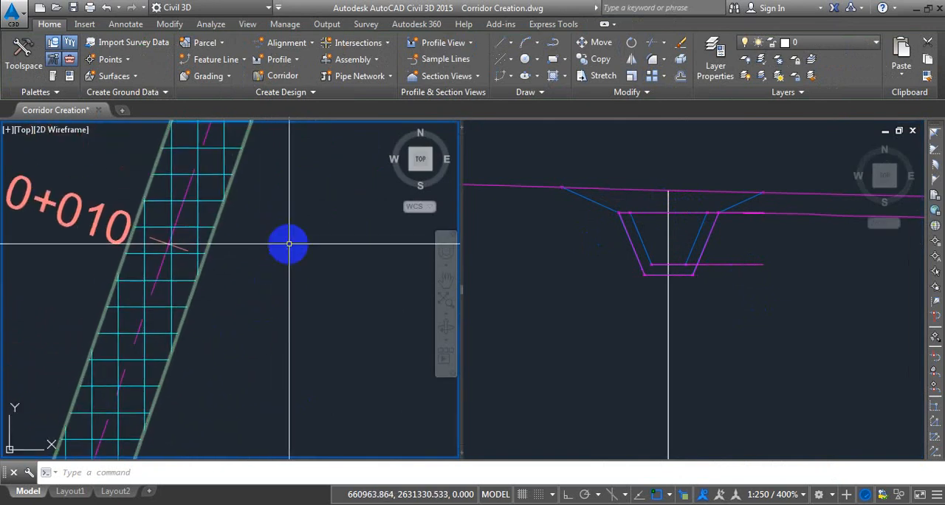
middle_drag(288, 244, 259, 327)
mouse_move(276, 255)
middle_down()
mouse_move(226, 357)
mouse_move(238, 360)
mouse_move(256, 301)
middle_up()
middle_drag(273, 222, 264, 285)
mouse_move(280, 207)
middle_down()
mouse_move(287, 234)
mouse_move(243, 341)
middle_up()
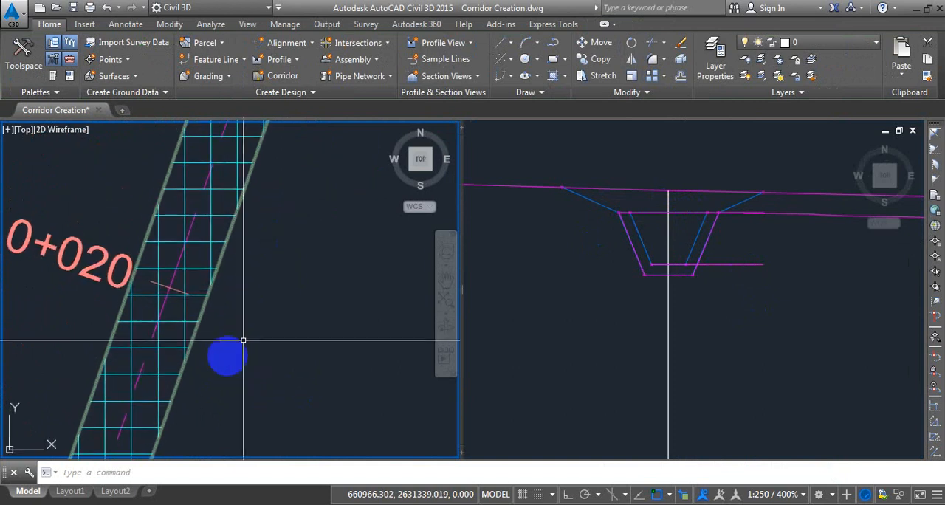
Follow the corridor's edge feature lines in plan from station 0+120 past 0+160 into the curve.
scroll(299, 244, down, 6)
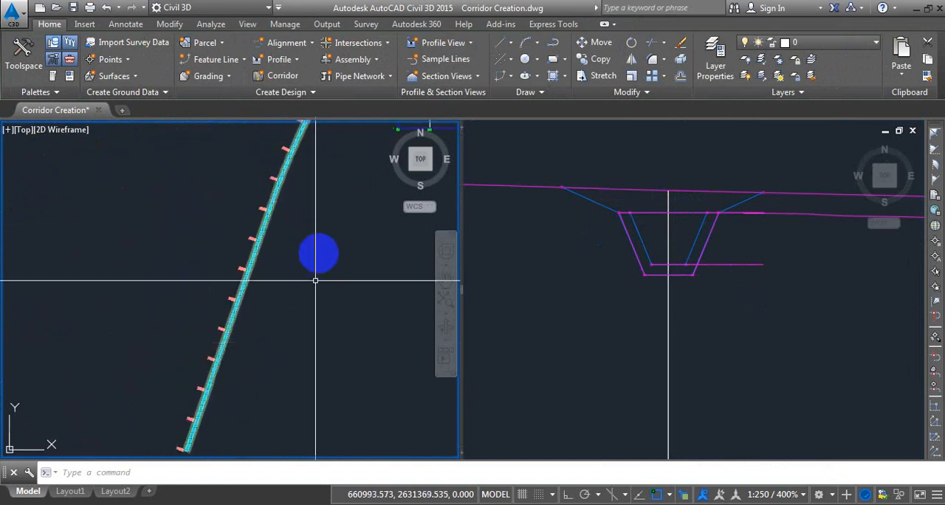
scroll(254, 204, up, 4)
click(245, 211)
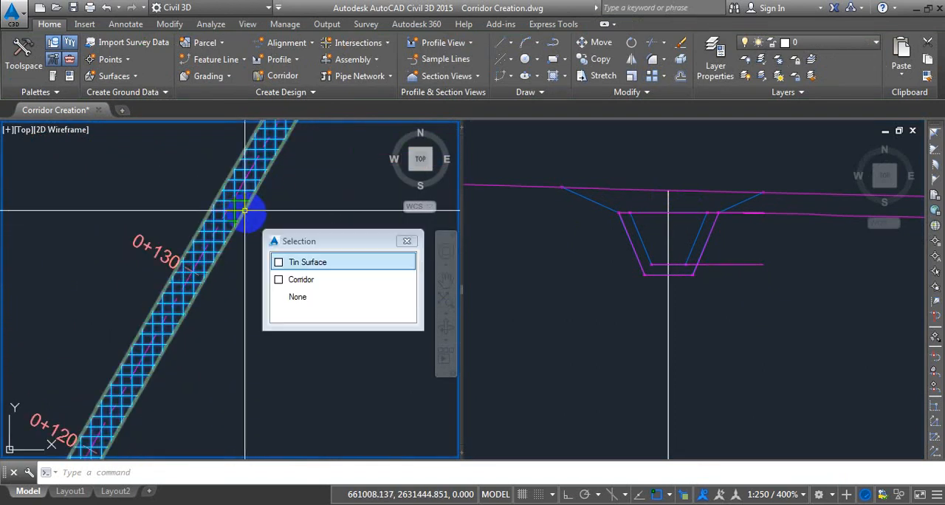
key(Escape)
middle_drag(317, 185, 234, 348)
middle_drag(306, 222, 231, 363)
scroll(226, 347, down, 2)
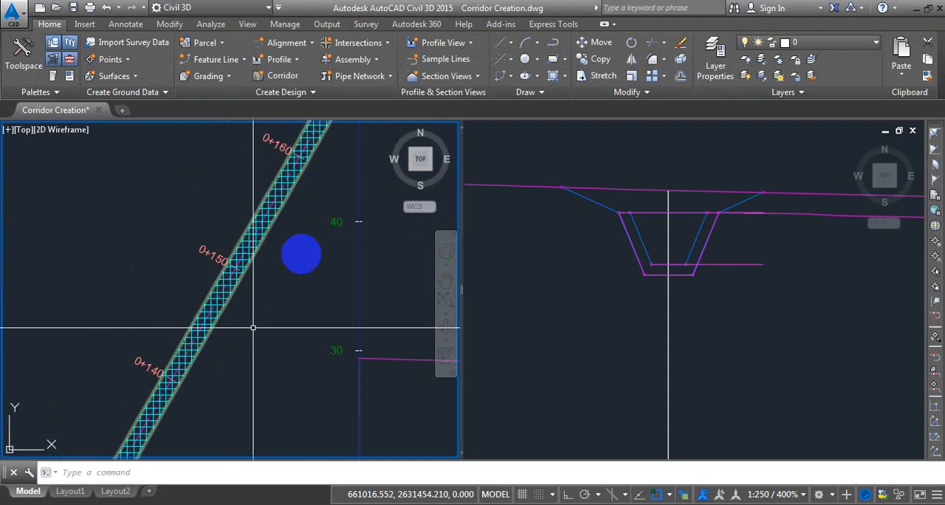
middle_drag(296, 237, 171, 422)
scroll(171, 422, down, 4)
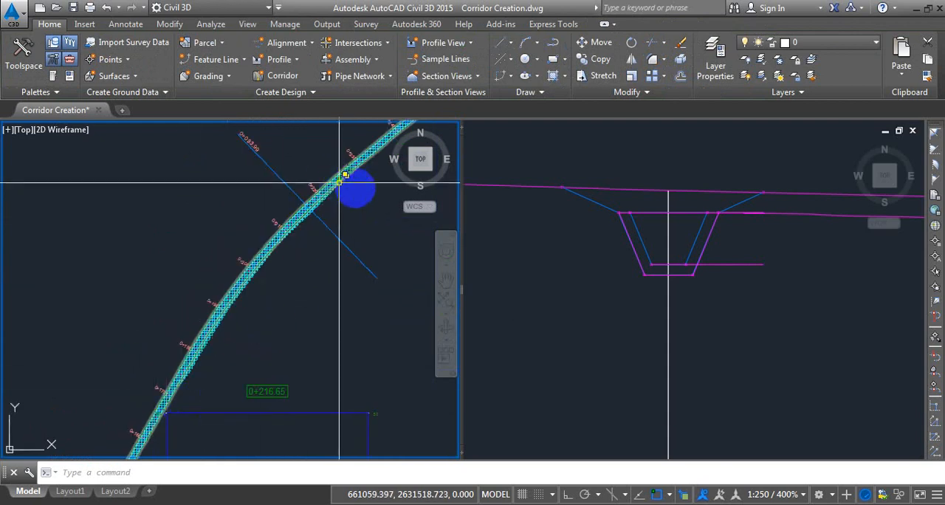
Examine how the corridor's edge lines meet the surface grid on the curve between stations 0+210 and 0+240.
middle_drag(355, 189, 213, 303)
scroll(218, 260, up, 4)
scroll(250, 239, down, 2)
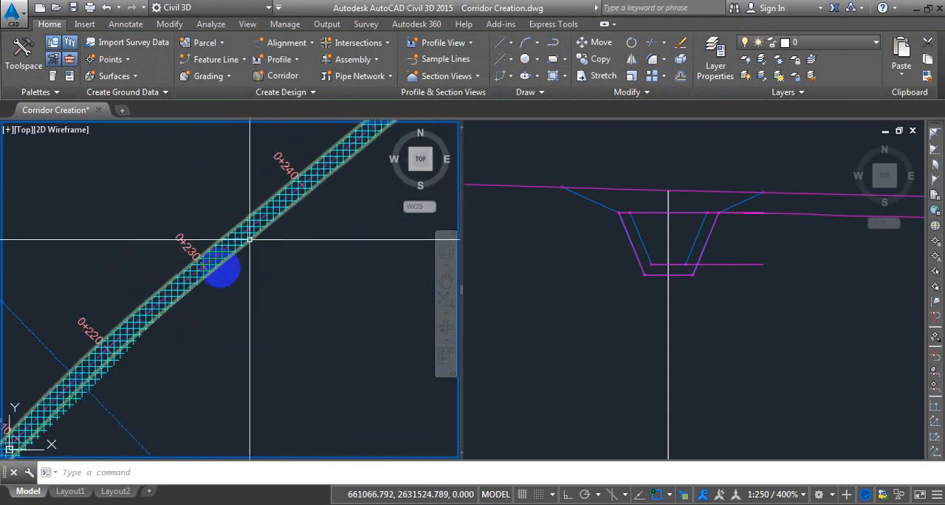
middle_drag(171, 342, 299, 255)
scroll(203, 325, up, 2)
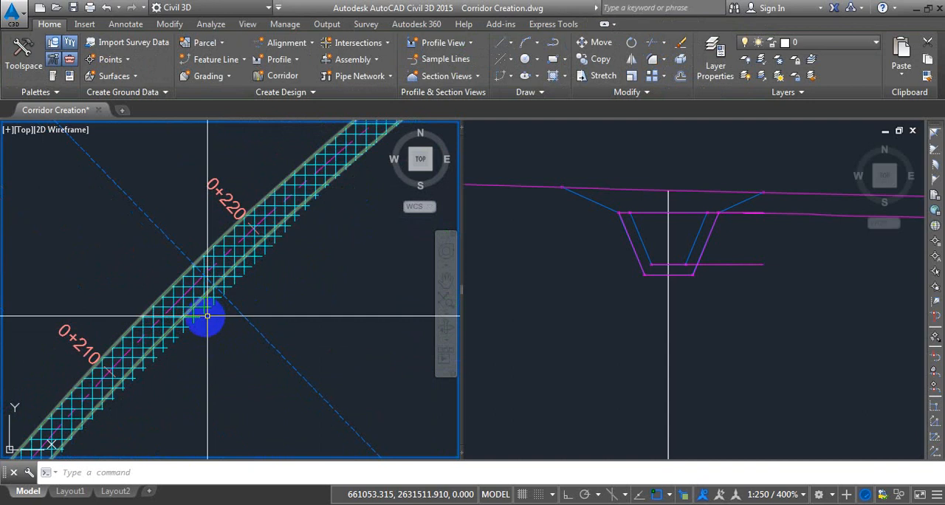
scroll(206, 306, up, 2)
scroll(214, 274, down, 2)
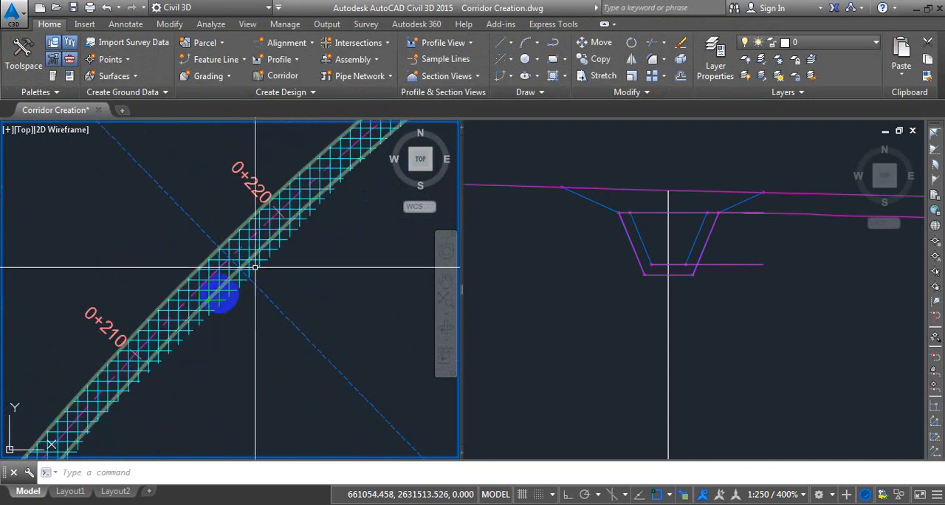
scroll(222, 288, up, 2)
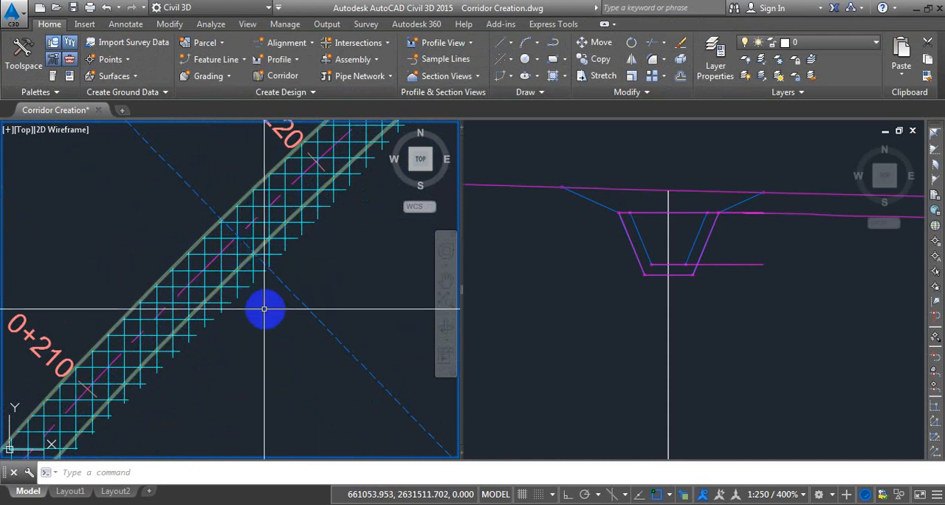
Extract the ditch corridor's lower-right Reference Point edge as a Basic Feature Line in Site 1, without smoothing or a dynamic corridor link.
click(232, 276)
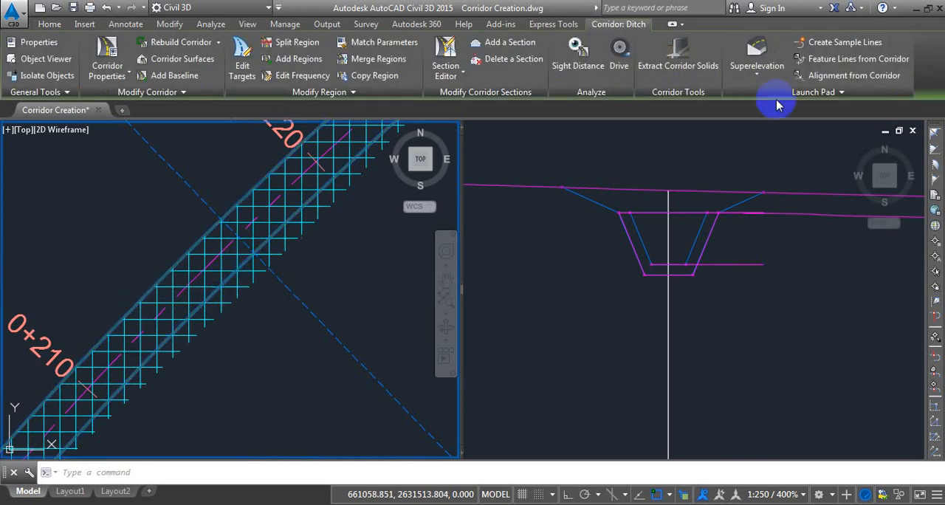
click(859, 59)
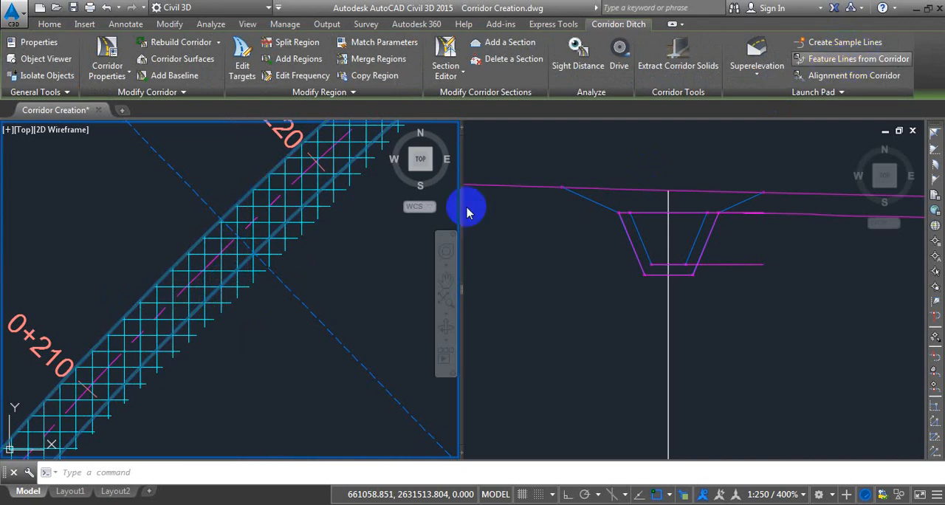
click(224, 309)
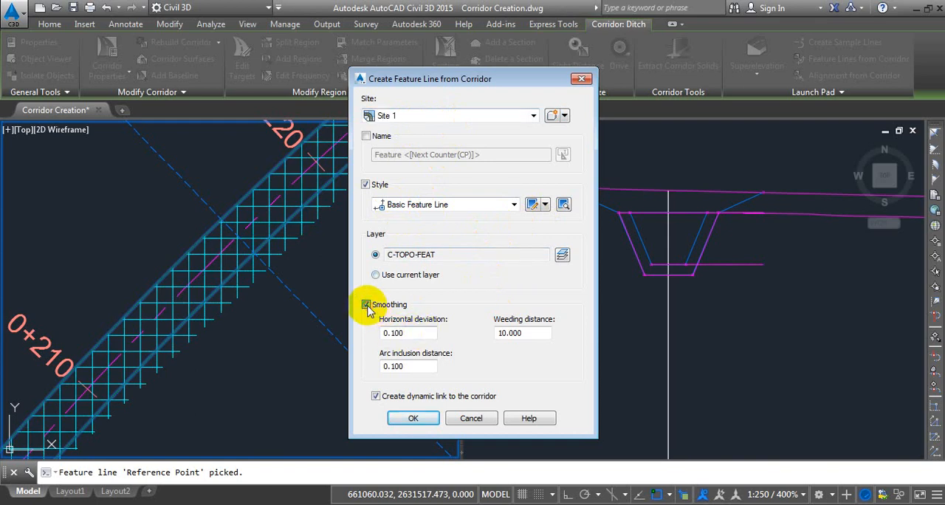
click(366, 305)
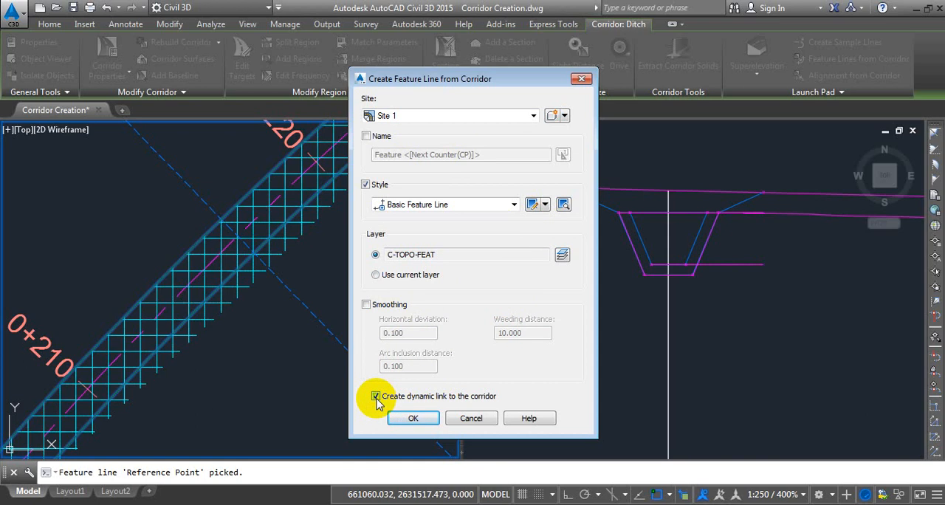
click(412, 419)
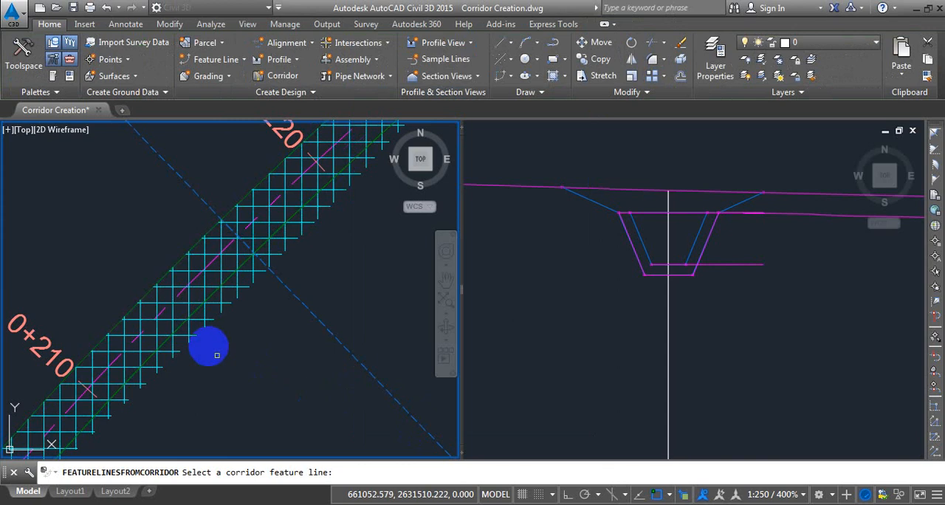
Extract the corridor's opposite, upper-left edge as a feature line in Site 1, without smoothing or a dynamic corridor link.
click(198, 311)
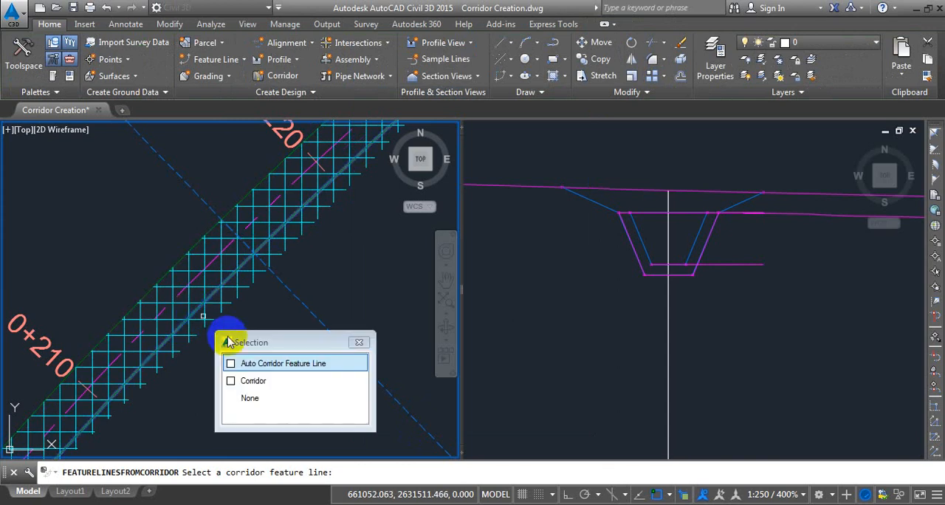
key(Return)
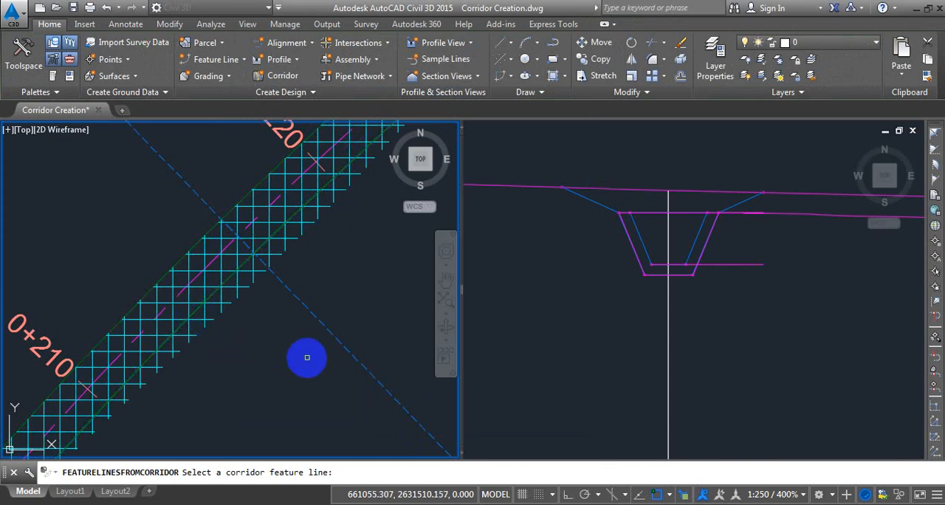
click(164, 282)
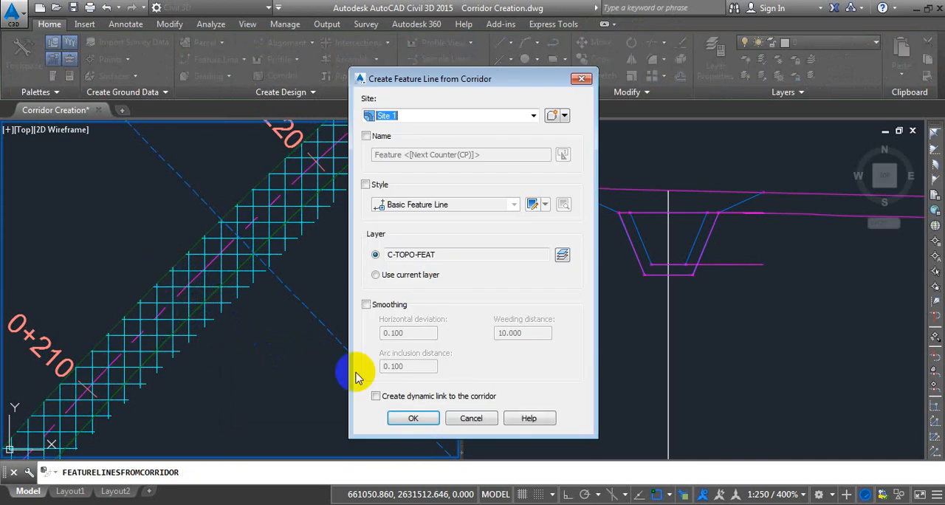
click(413, 418)
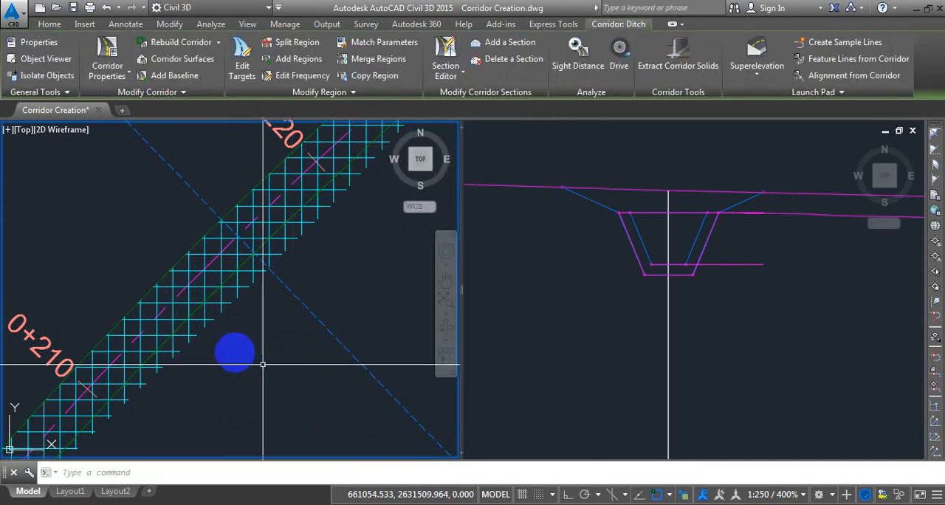
Check the extracted feature lines on both ditch edges by selecting each one, and clear the selection.
click(210, 298)
click(284, 352)
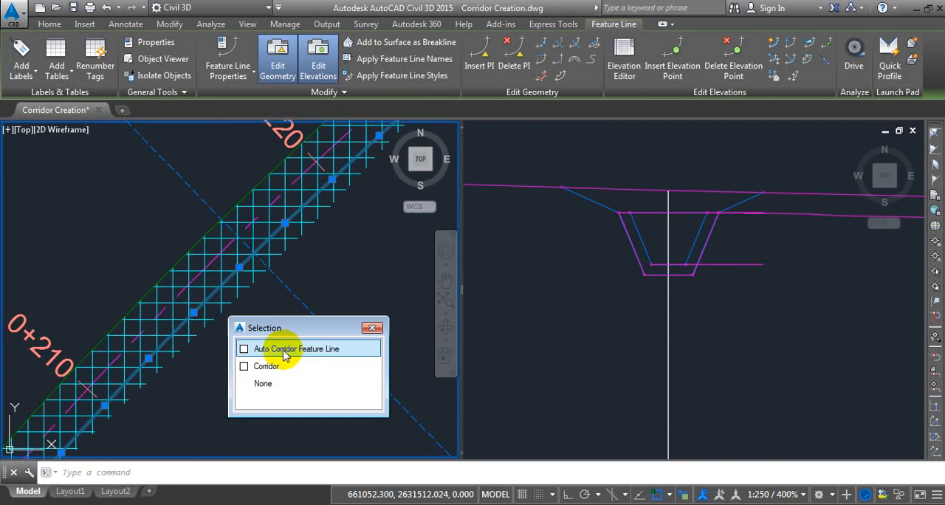
click(177, 259)
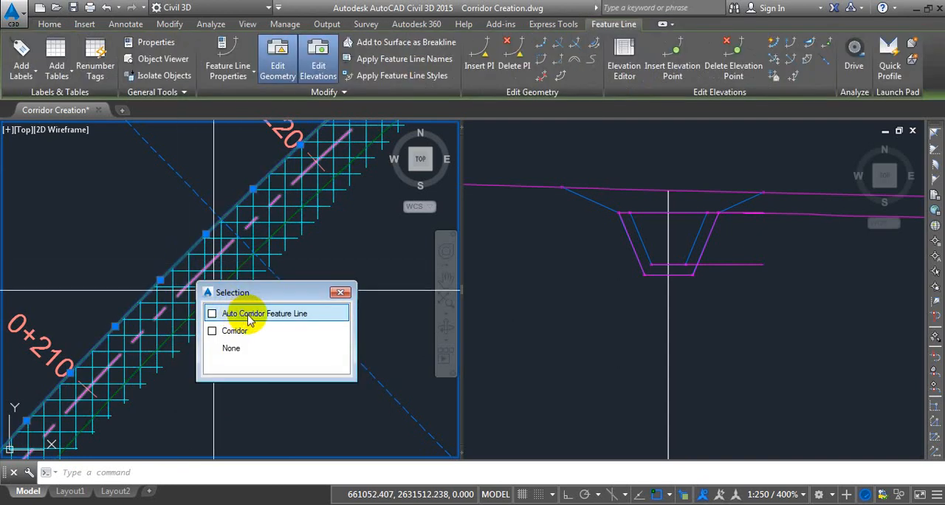
key(Escape)
key(Escape)
scroll(232, 275, down, 6)
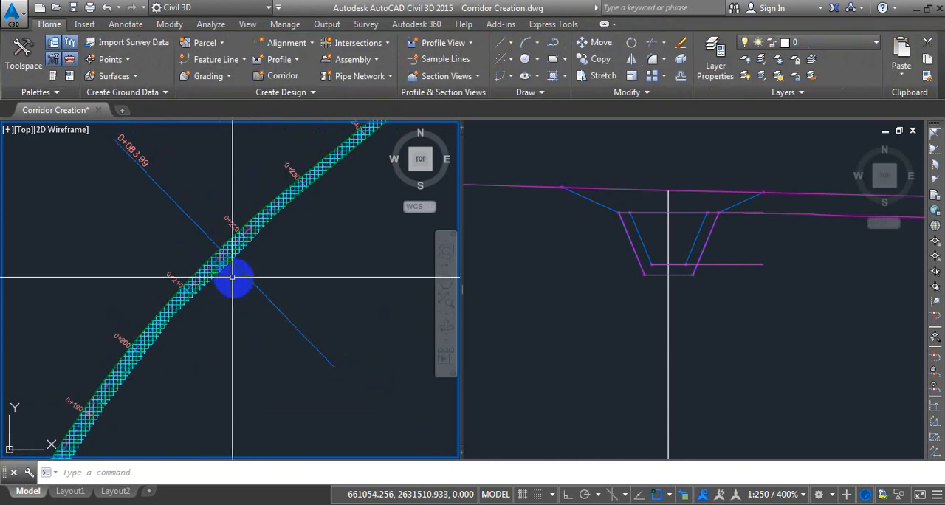
scroll(255, 218, up, 4)
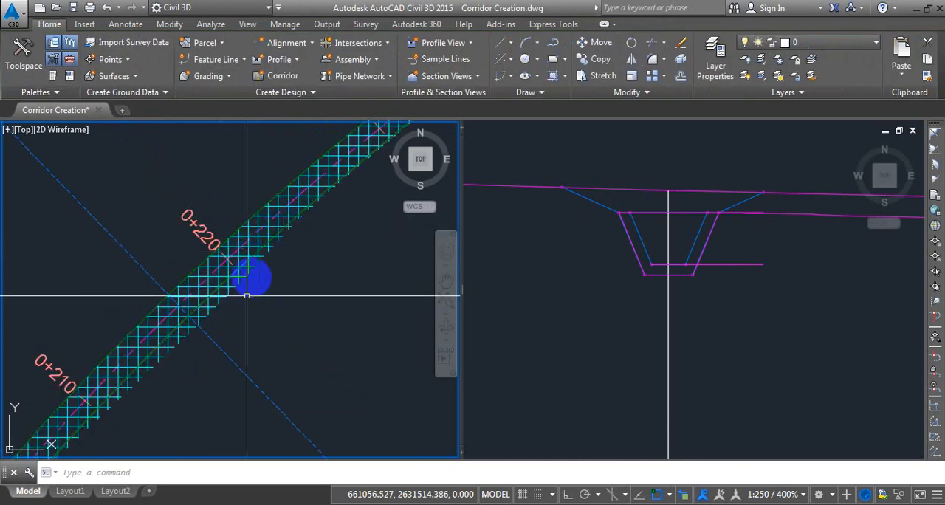
Replace the two-viewport model layout with a single full-width viewport.
middle_drag(256, 286, 255, 296)
scroll(236, 300, up, 3)
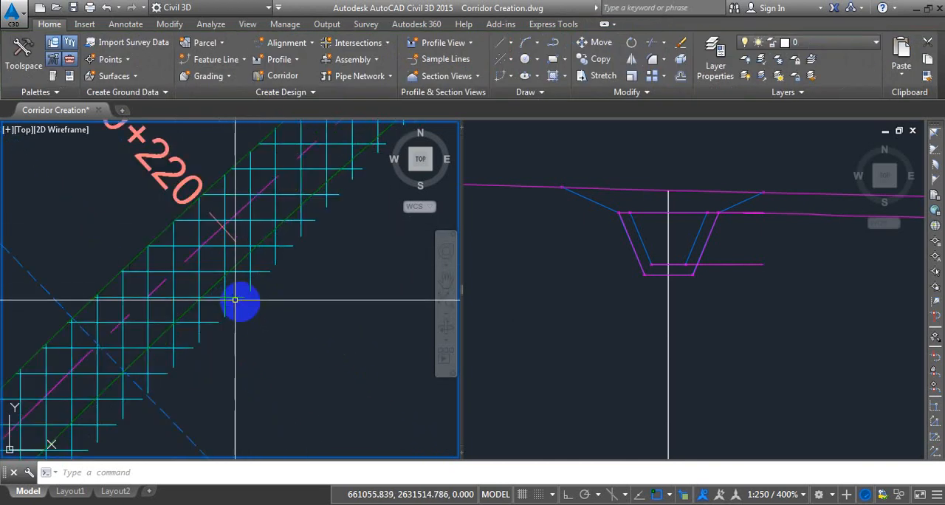
scroll(241, 301, down, 5)
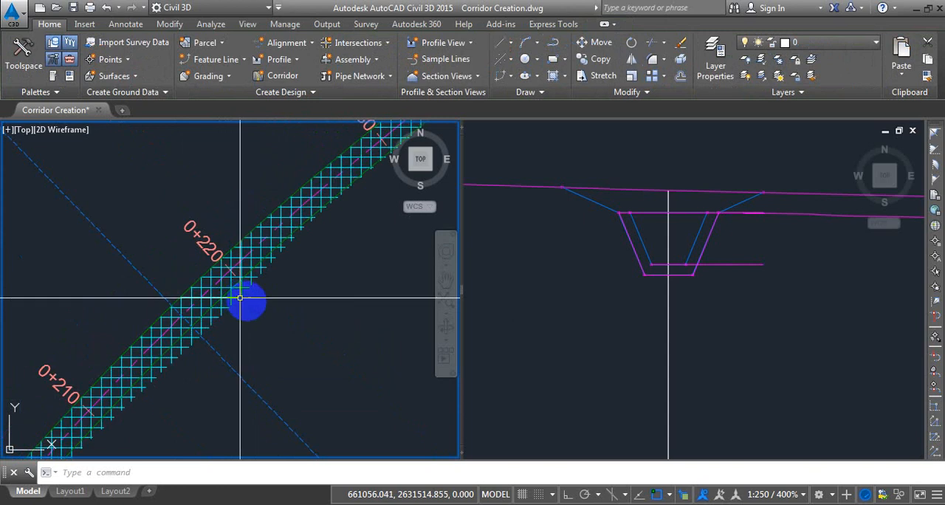
click(574, 332)
click(247, 24)
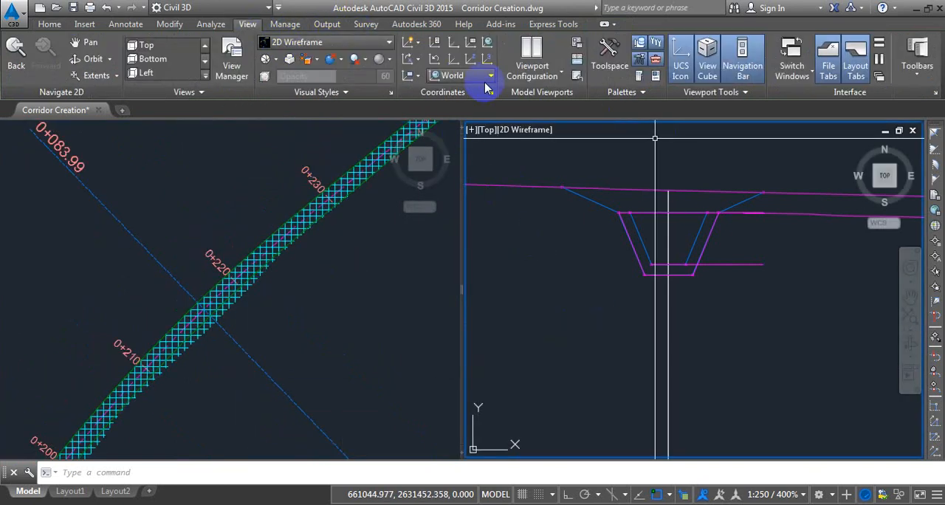
click(555, 74)
click(555, 103)
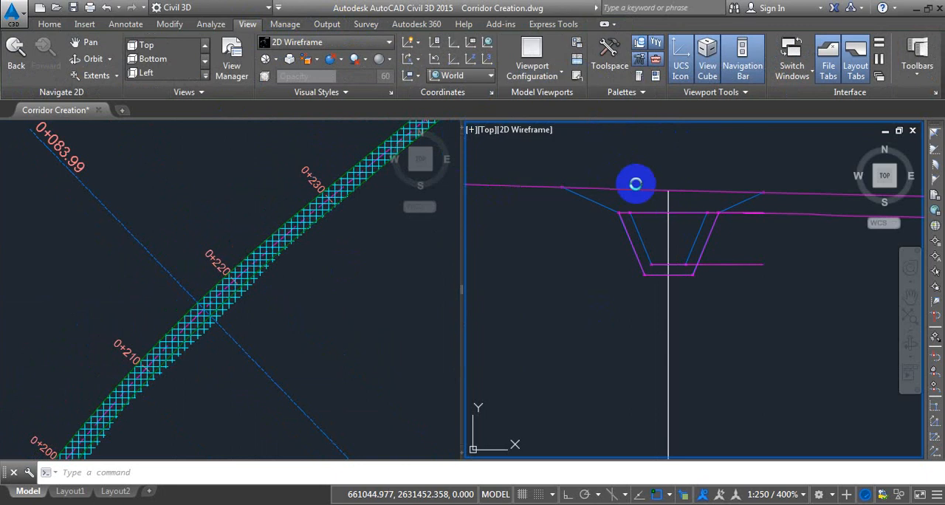
Set the Top Of Drainage Channel surface's style to _No Display.
scroll(438, 268, up, 2)
scroll(523, 213, down, 5)
scroll(524, 208, down, 3)
scroll(493, 226, up, 12)
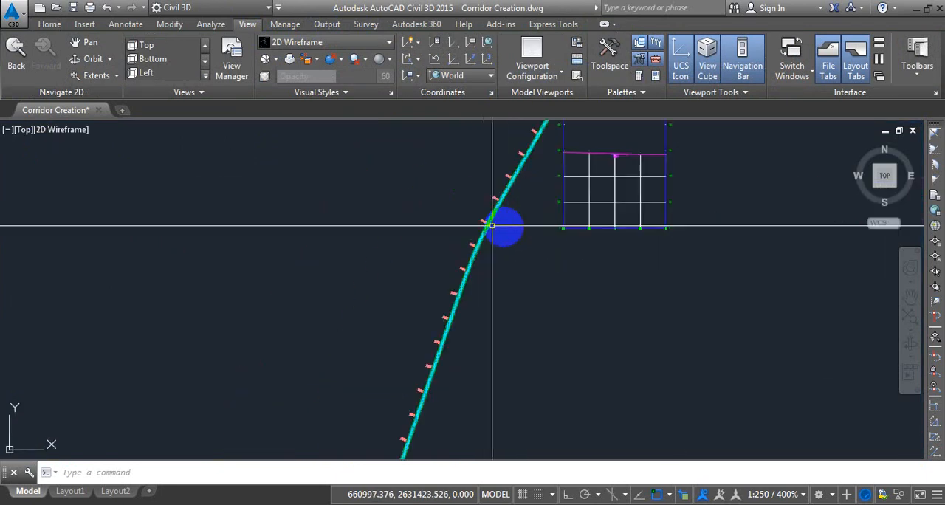
click(459, 207)
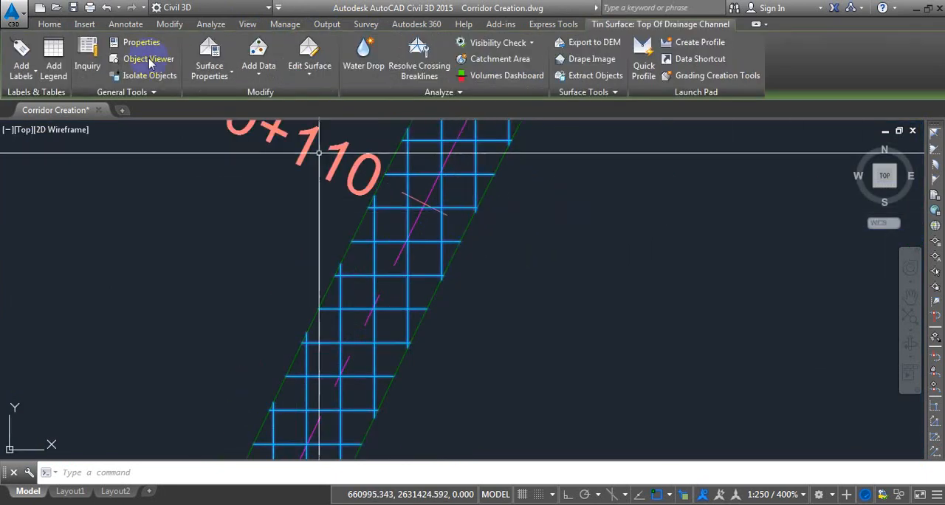
click(211, 59)
click(428, 247)
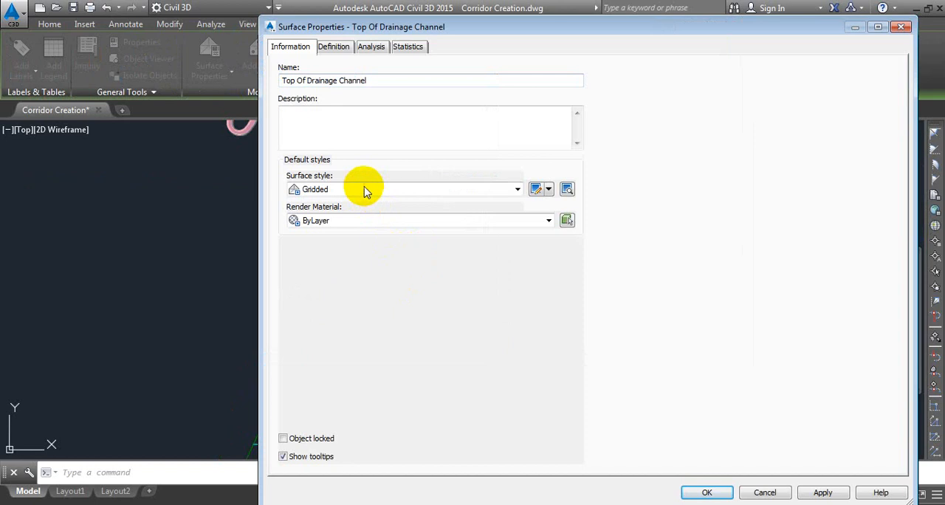
click(367, 190)
click(316, 205)
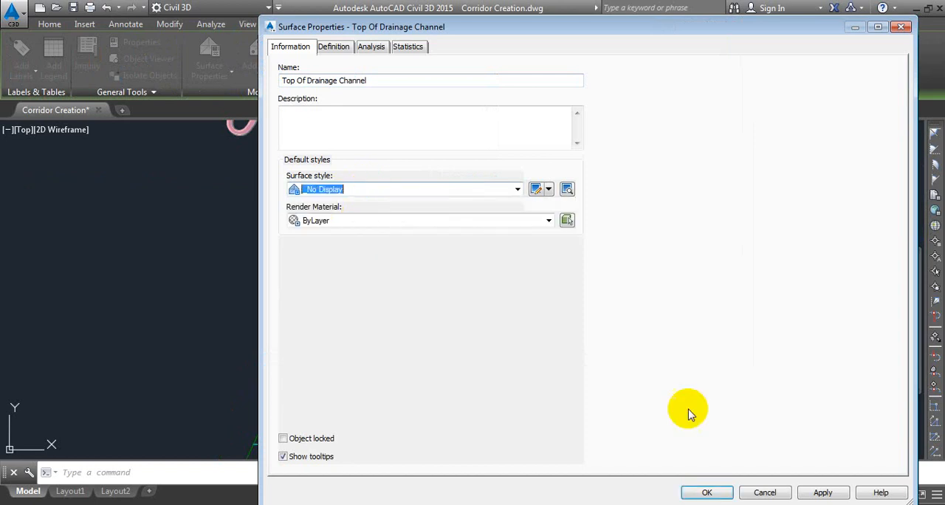
click(707, 492)
key(Escape)
Examine the edge lines along both sides of the ditch alignment up to about station 0+190.
scroll(411, 236, down, 5)
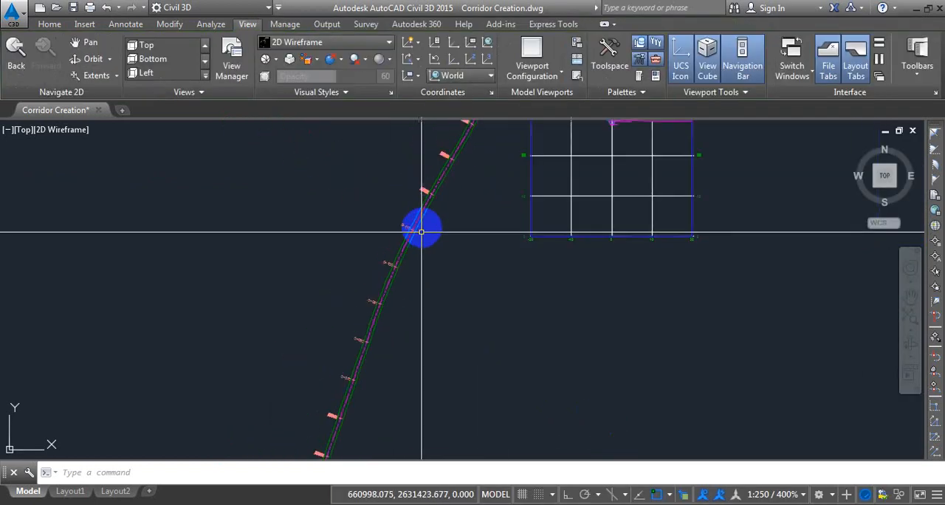
middle_drag(476, 196, 436, 274)
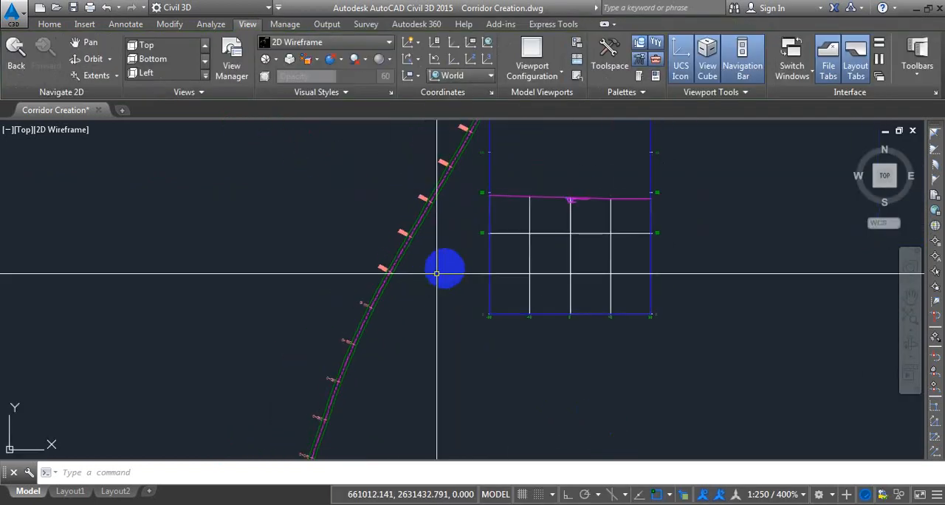
middle_drag(470, 234, 468, 332)
scroll(500, 195, up, 4)
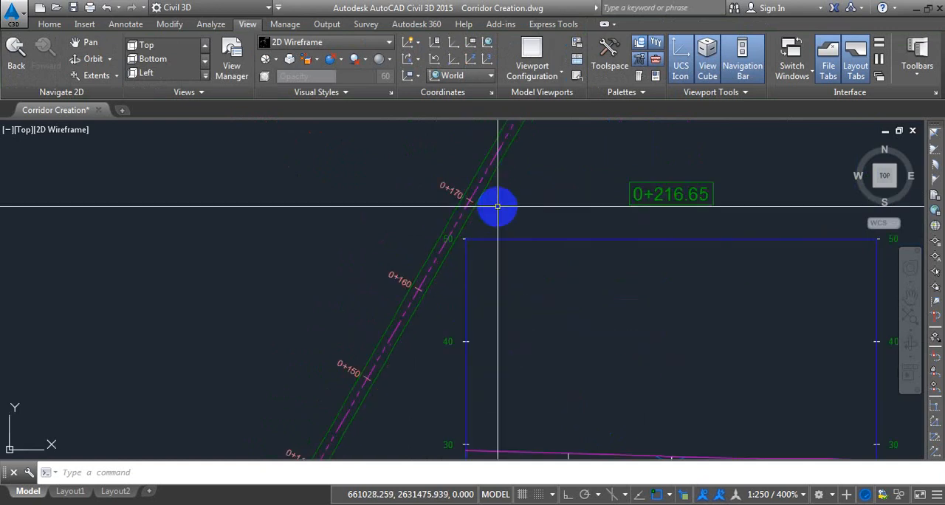
scroll(459, 185, down, 5)
scroll(463, 231, up, 5)
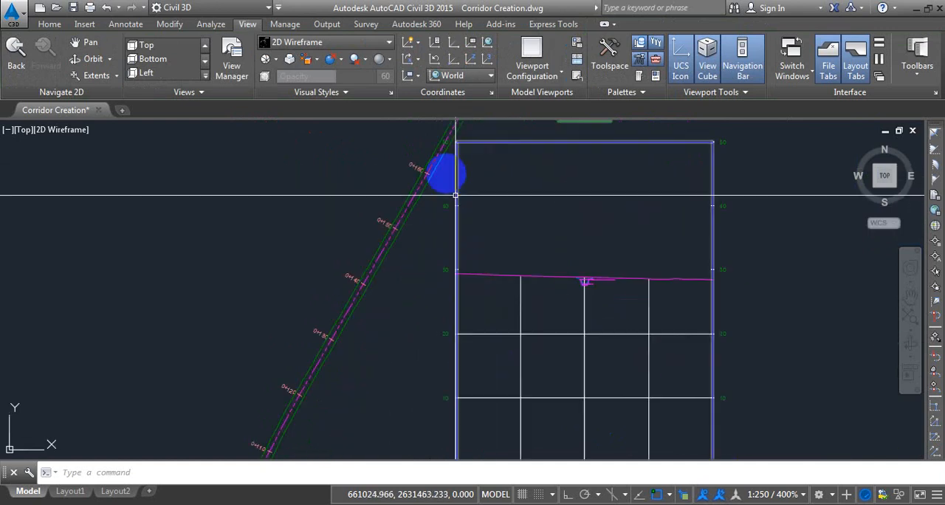
middle_drag(446, 175, 416, 269)
middle_drag(489, 191, 441, 270)
key(F1)
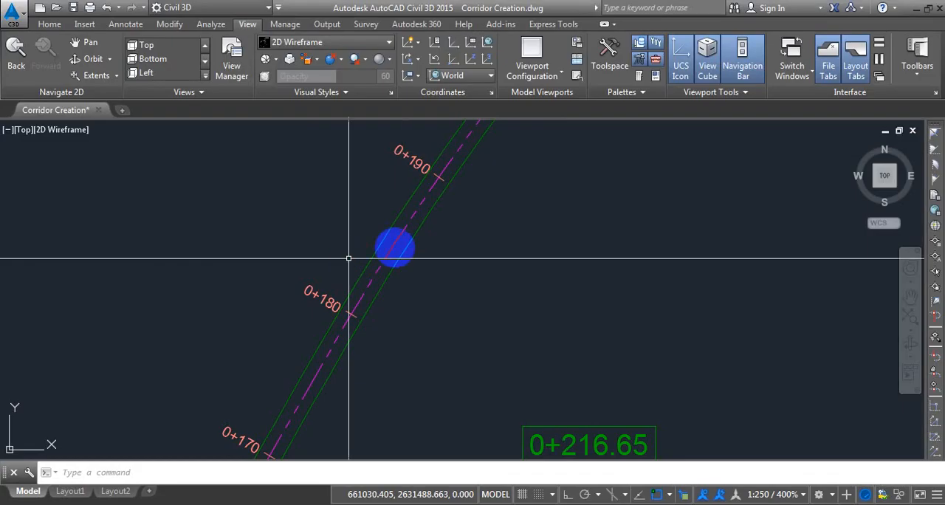
middle_drag(438, 224, 413, 268)
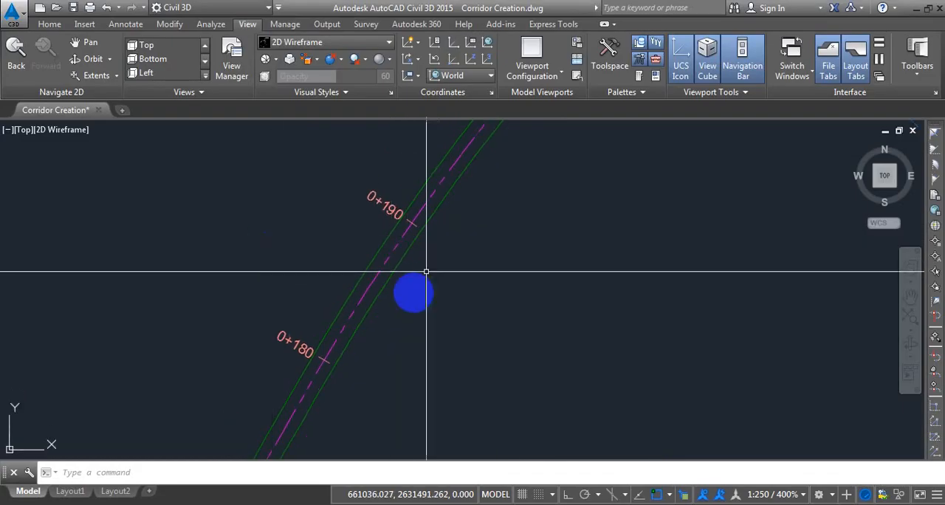
Disconnect the Reference Point feature line code in the Ditch corridor's properties and apply the change.
click(379, 279)
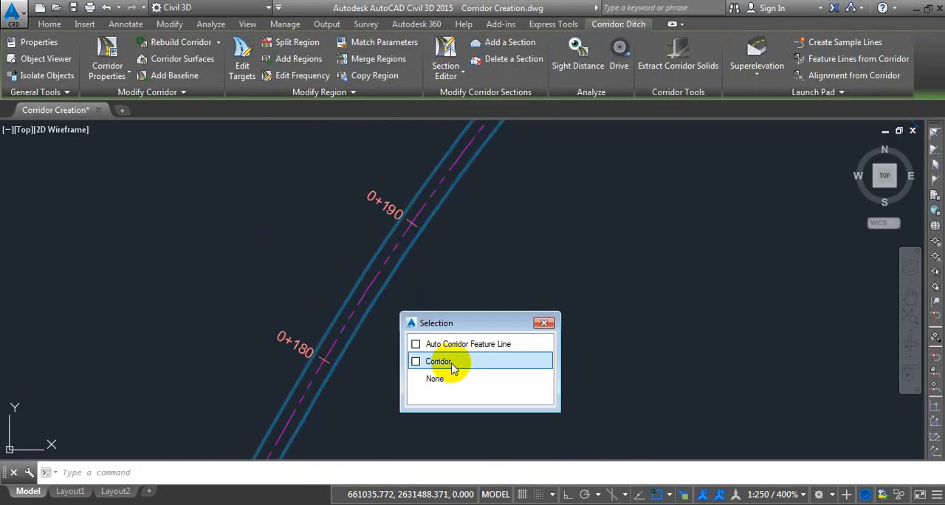
click(443, 361)
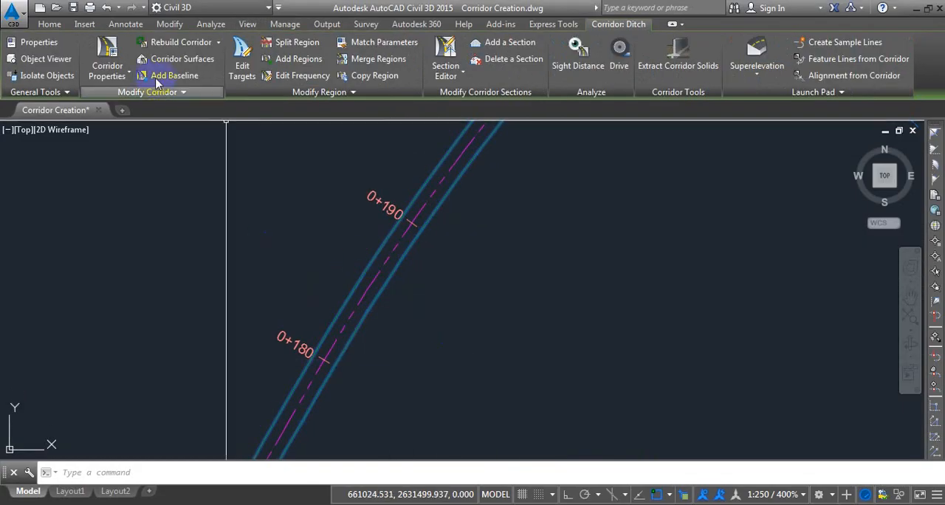
click(108, 48)
click(465, 180)
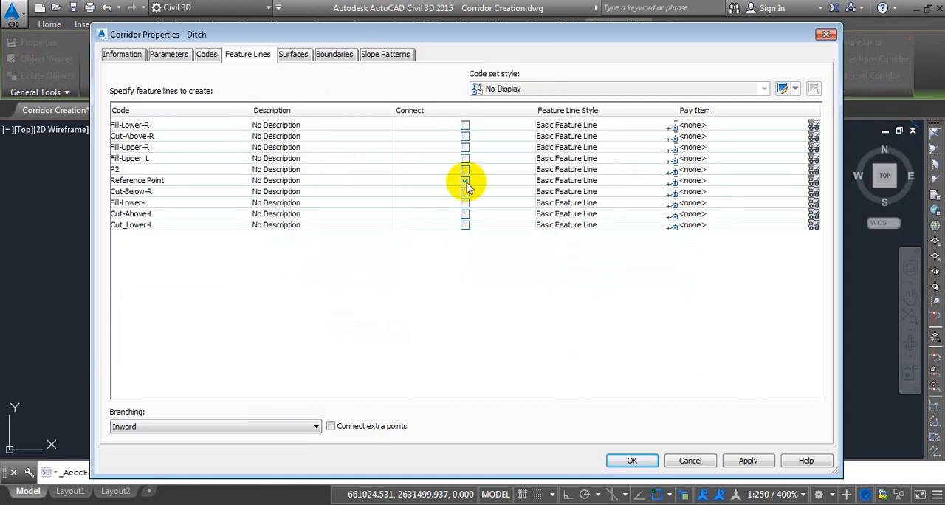
click(466, 183)
click(633, 460)
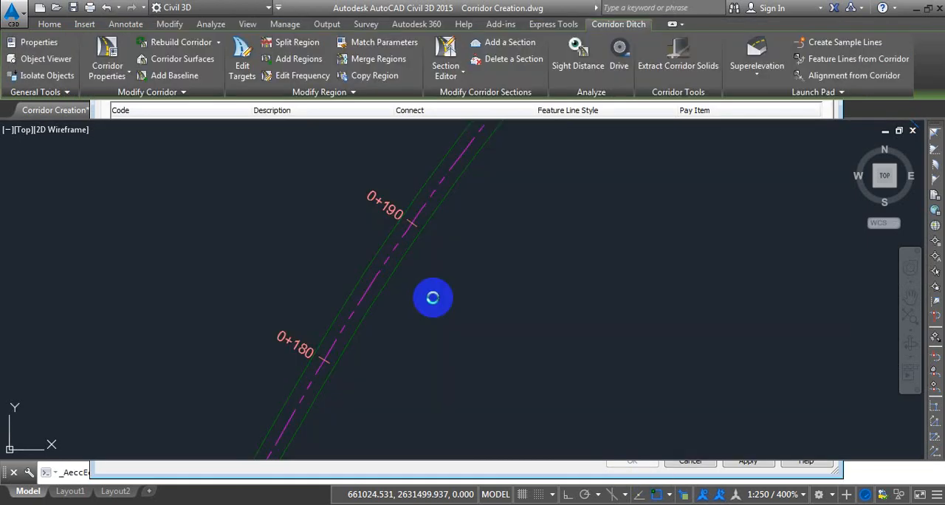
Explode the two extracted feature lines on both edges of the ditch.
scroll(406, 284, down, 3)
scroll(442, 218, up, 5)
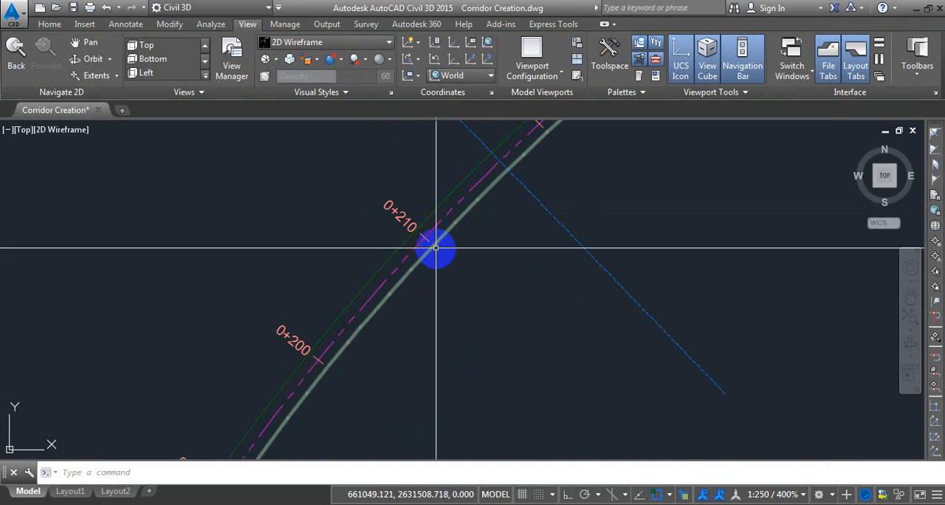
click(429, 251)
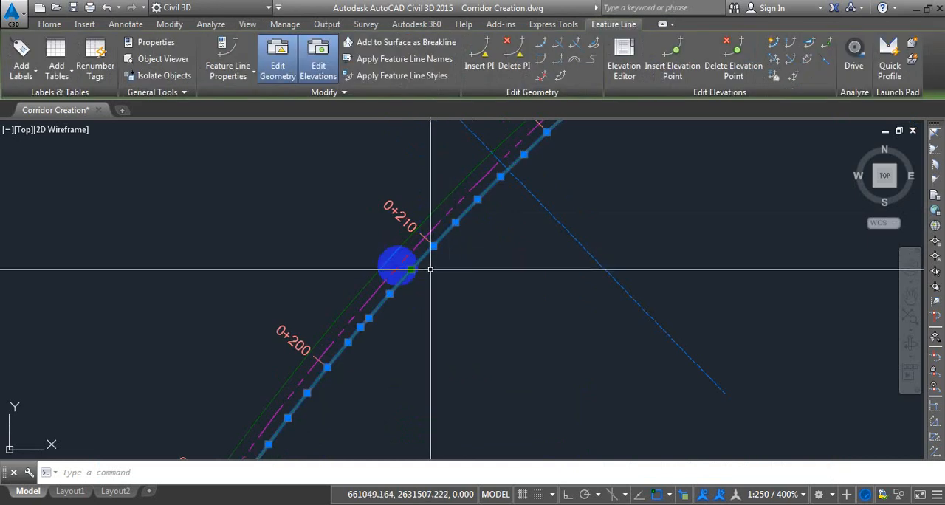
click(392, 254)
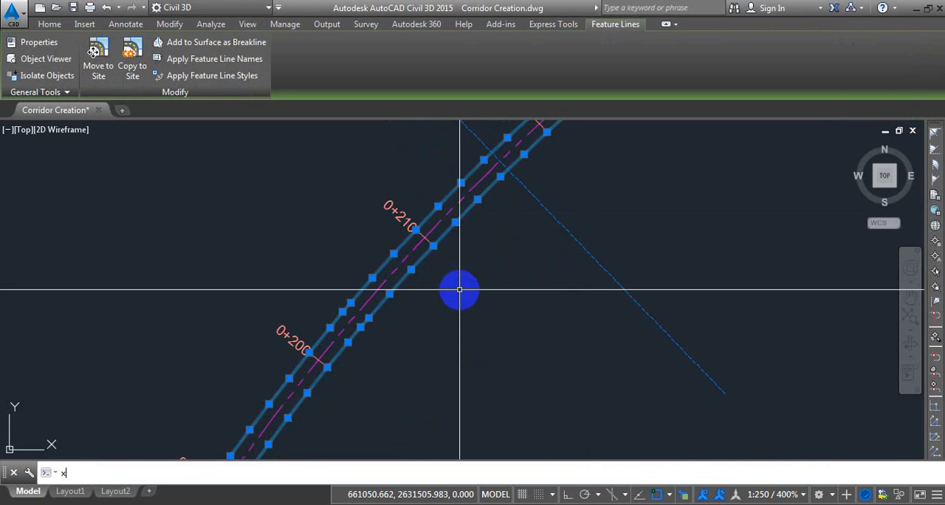
text(x)
key(Return)
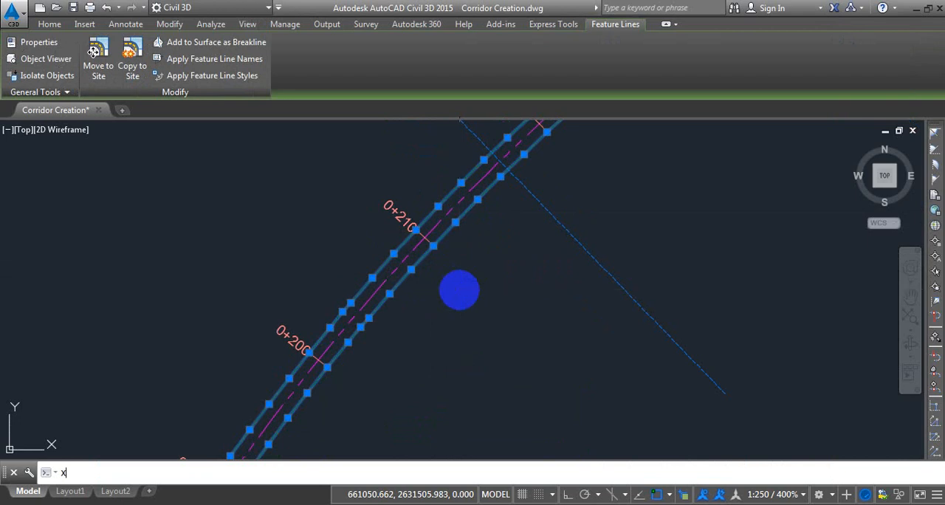
Check the exploded edge lines on both ditch sides by selecting each one, and clear the selection.
click(412, 275)
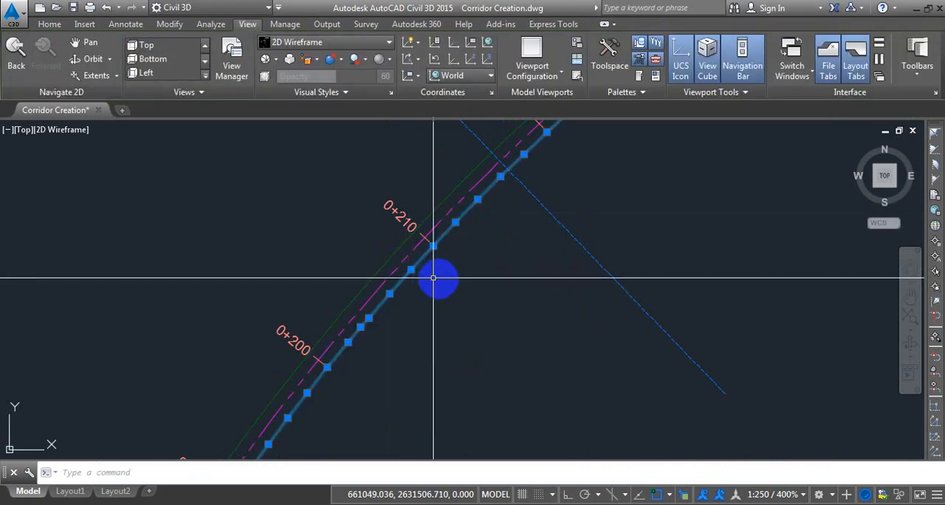
key(Escape)
click(392, 256)
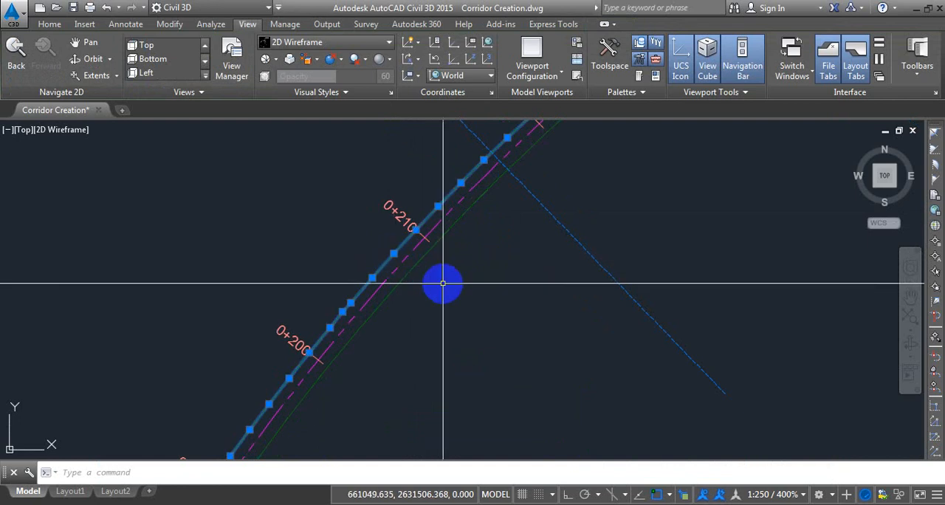
key(Escape)
Display the object properties and inspect the object type of the ditch's lower-right edge line.
scroll(302, 264, down, 2)
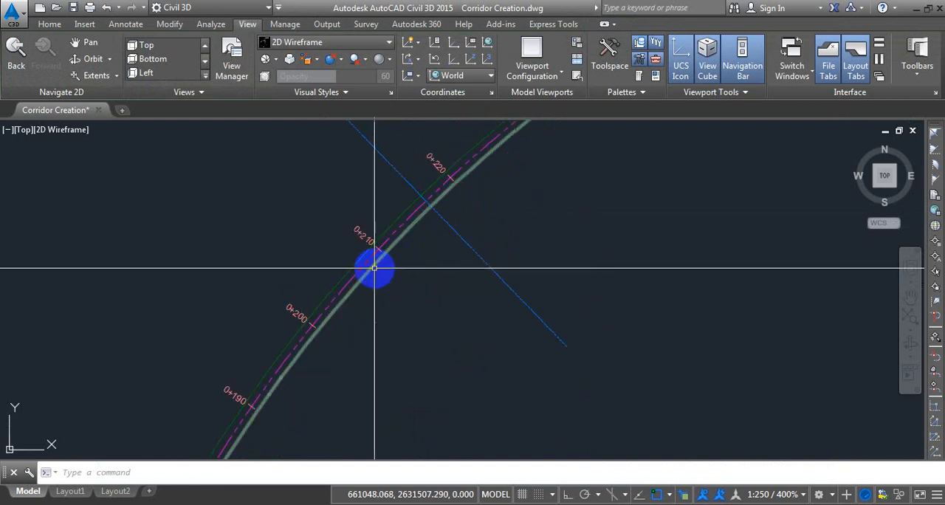
key(Return)
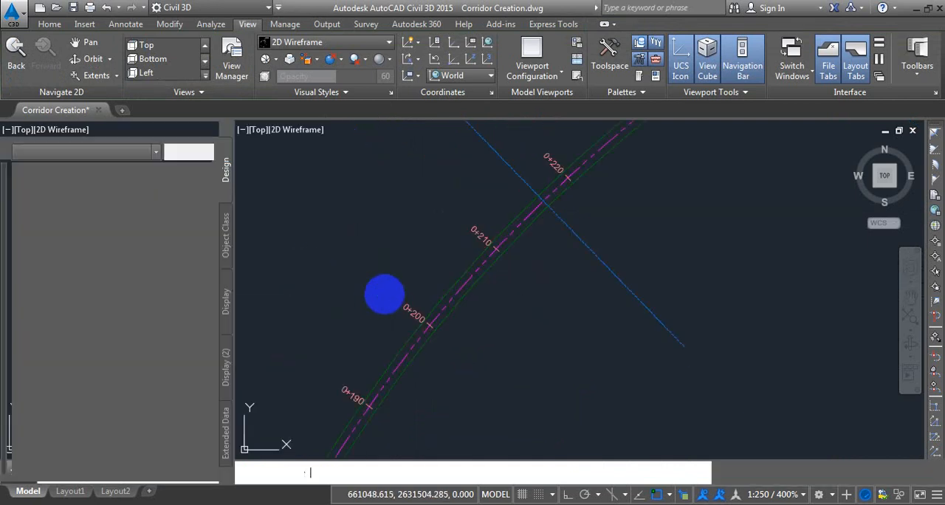
click(481, 280)
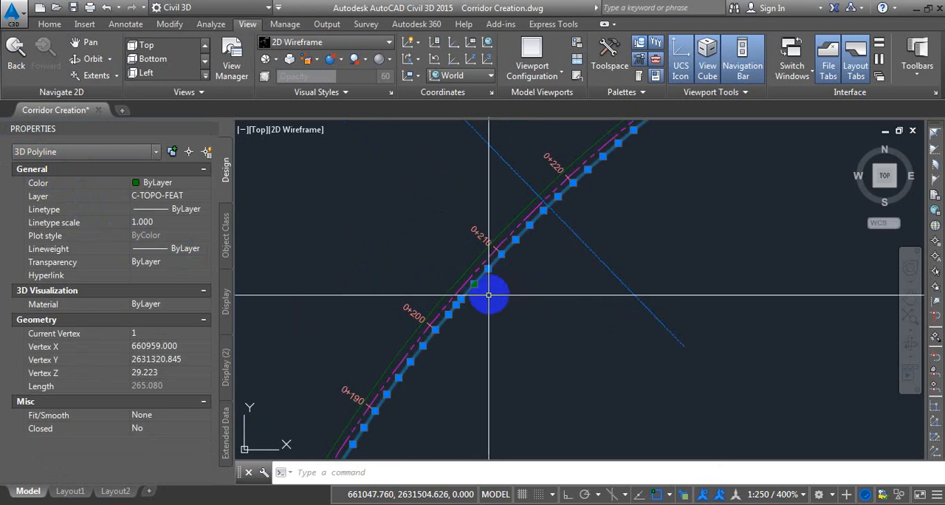
key(Escape)
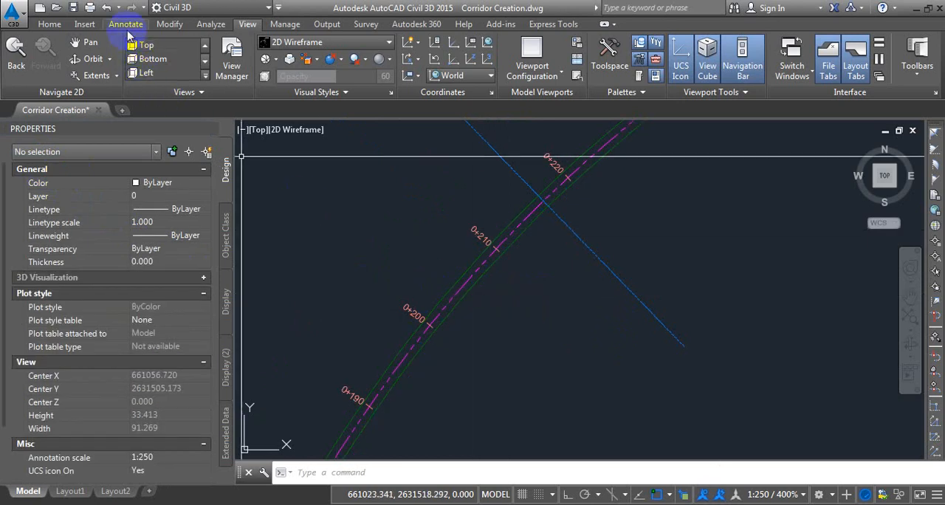
Convert both ditch edge lines from 3D to 2D polylines, and check their object properties.
click(170, 24)
click(210, 95)
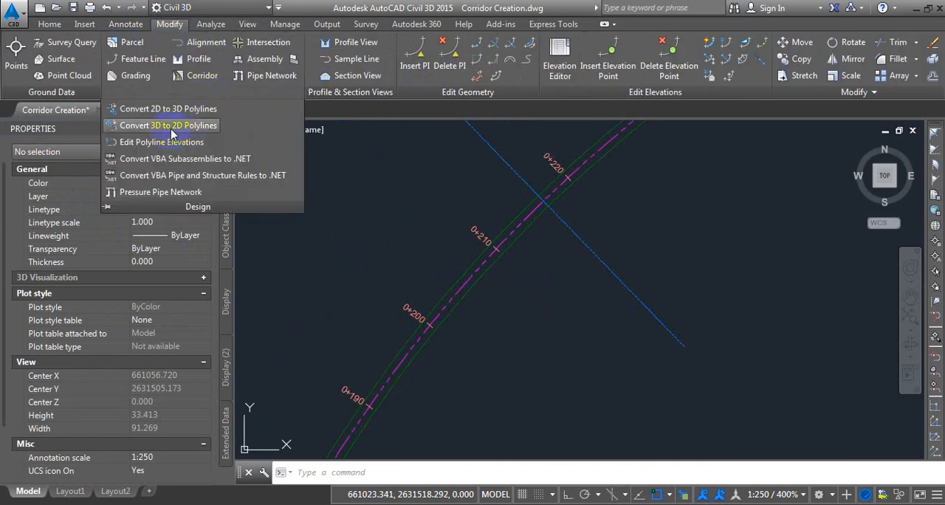
click(464, 294)
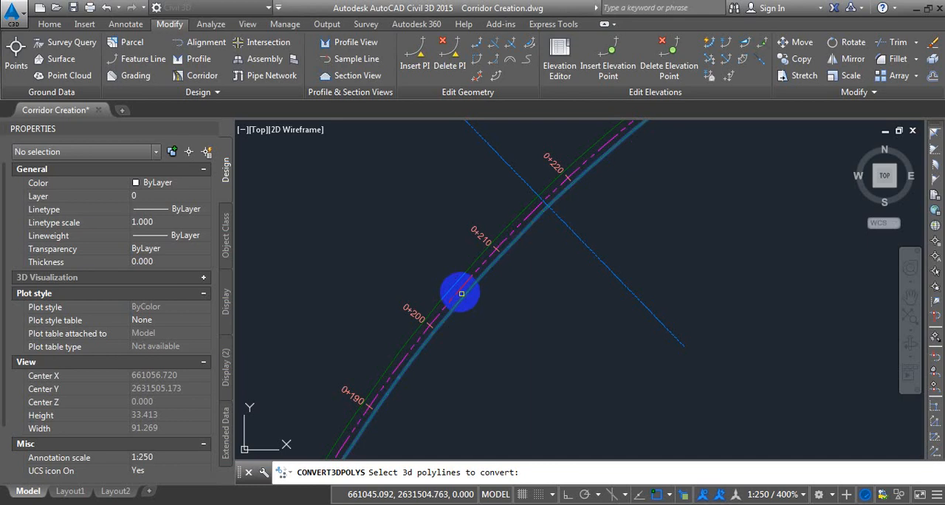
click(454, 284)
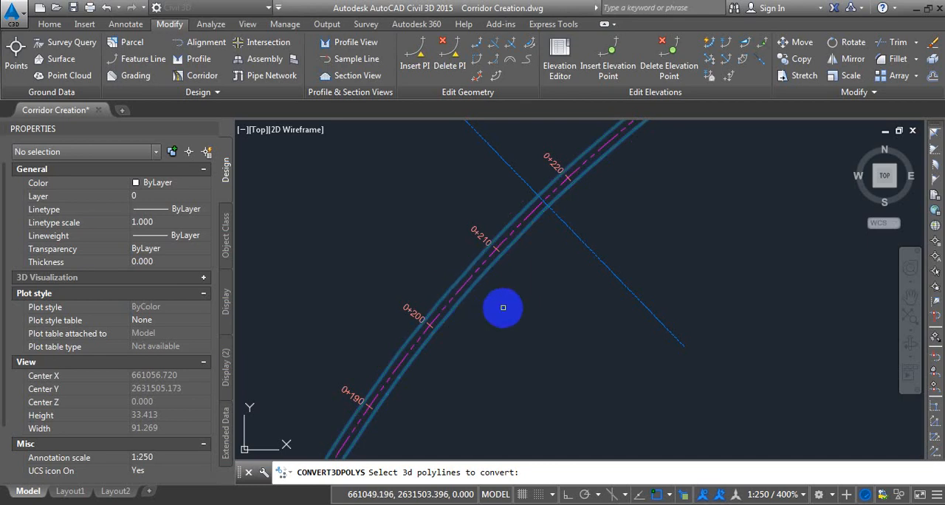
key(Return)
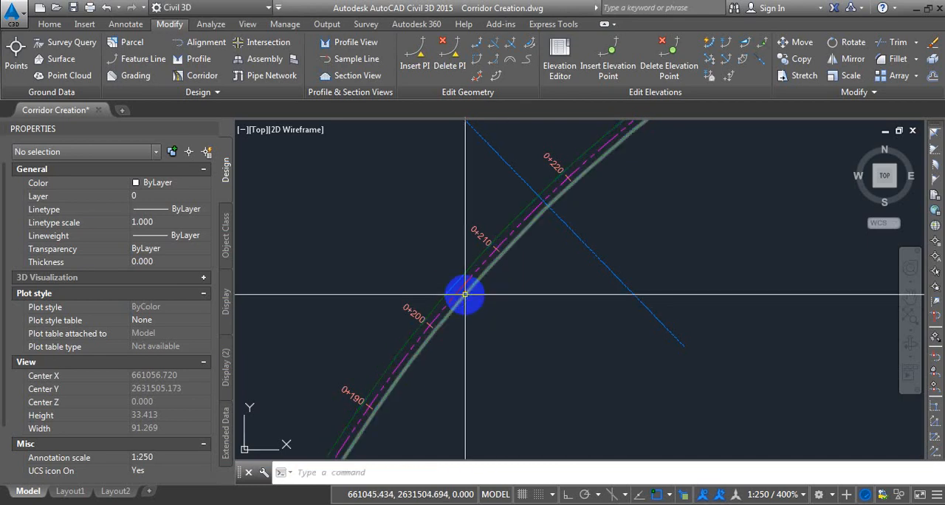
click(457, 283)
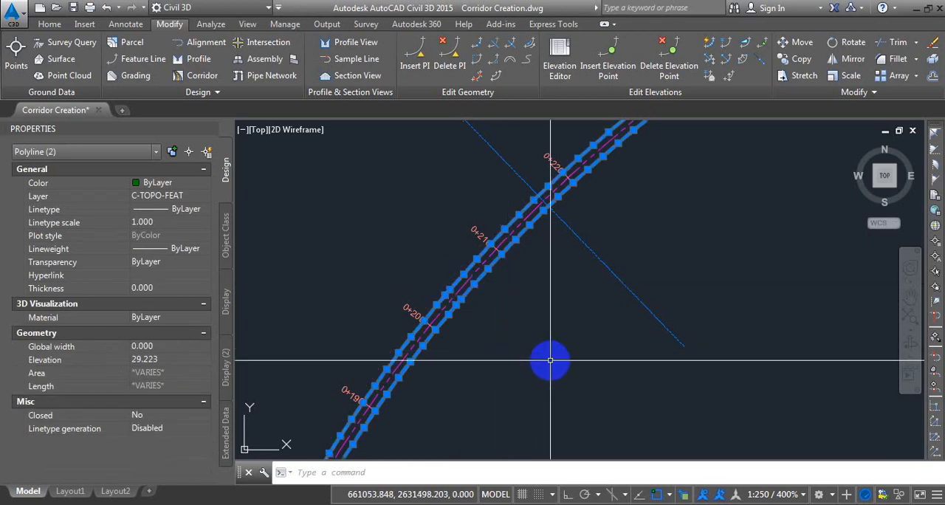
key(Escape)
Add a polyline with the edge line's properties across the ditch at station 0+000, joining the endpoints of both edges.
scroll(489, 235, down, 10)
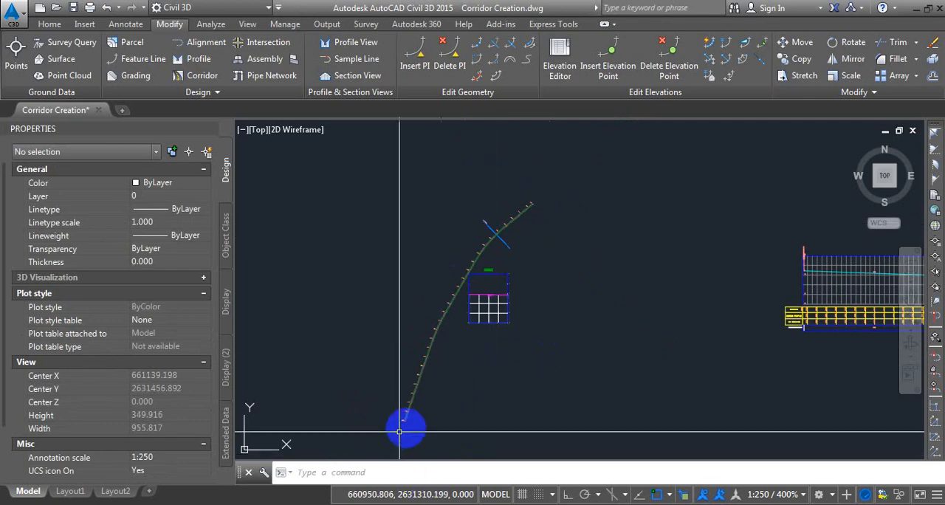
scroll(400, 429, up, 6)
scroll(389, 351, up, 10)
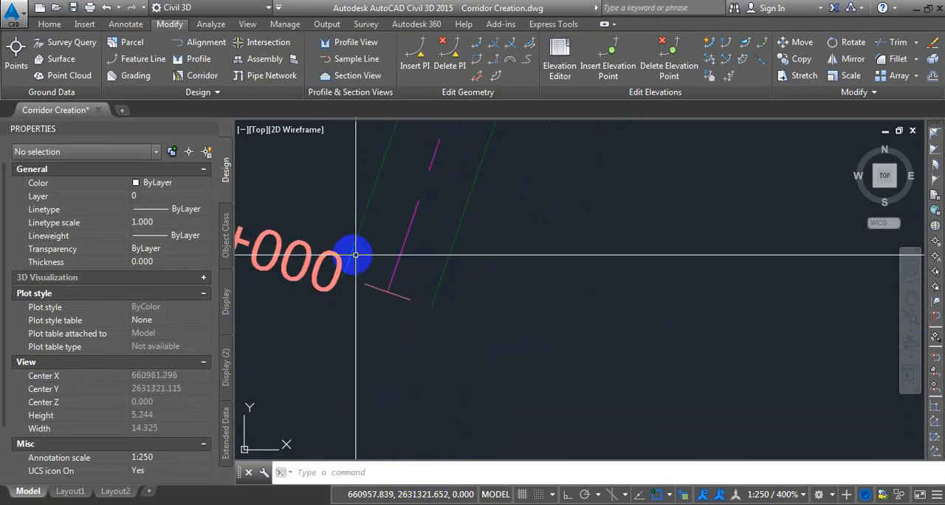
click(352, 255)
right_click(305, 186)
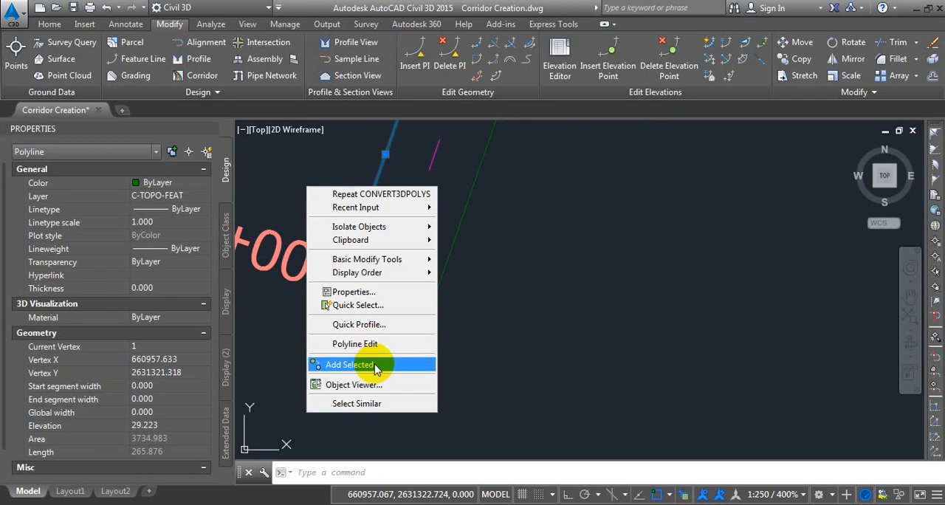
click(375, 365)
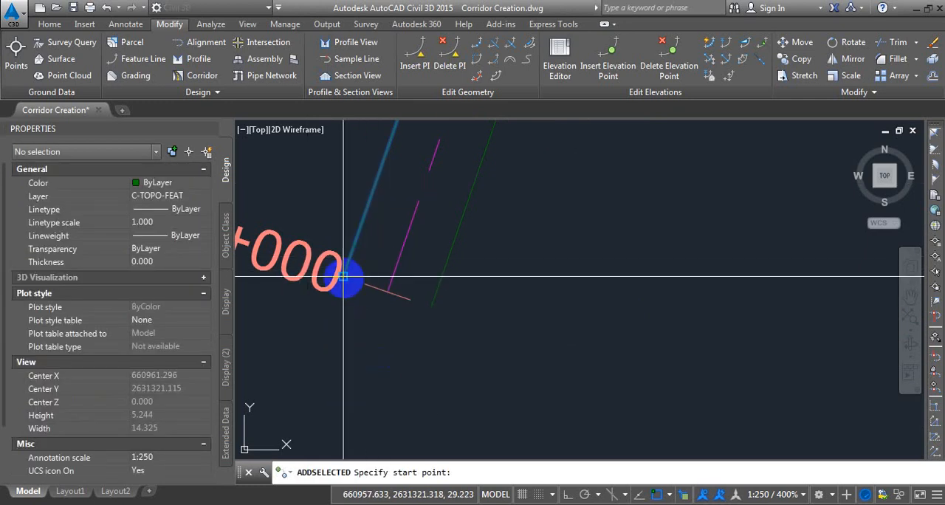
click(344, 278)
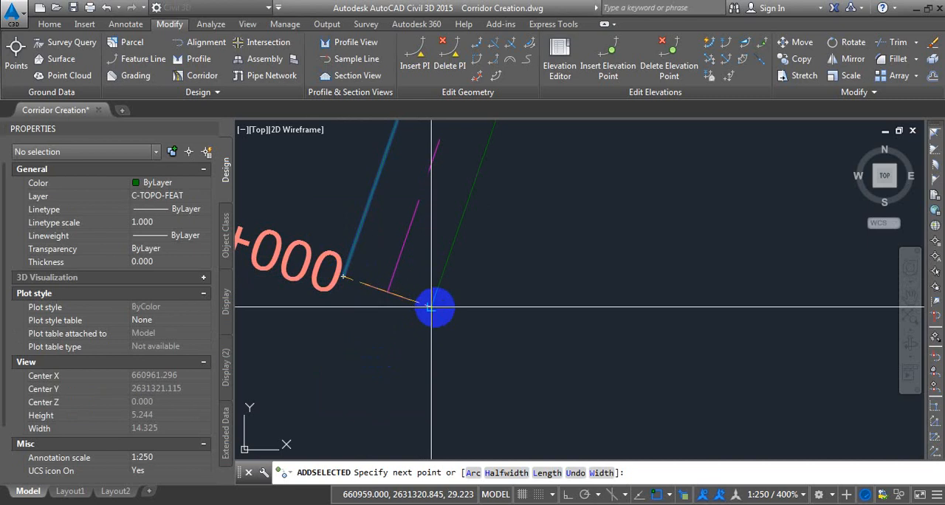
shift+right_click(433, 265)
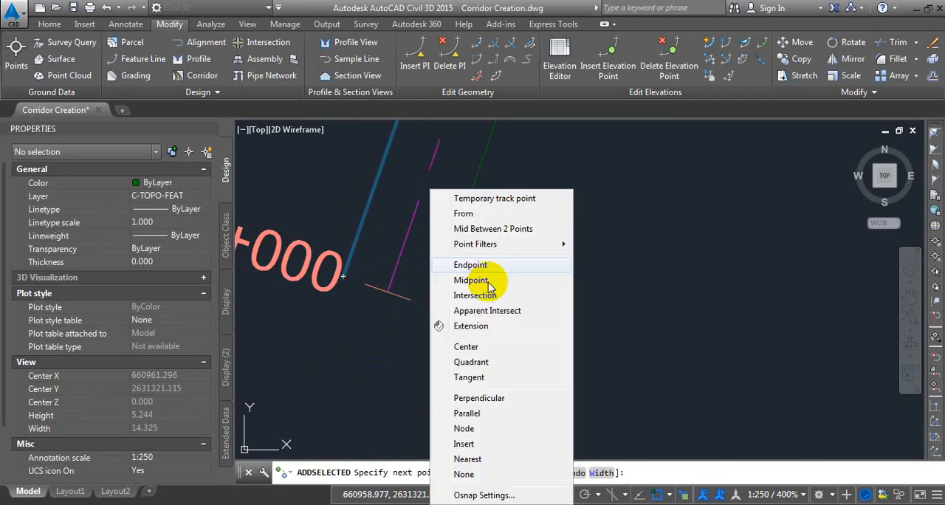
click(474, 267)
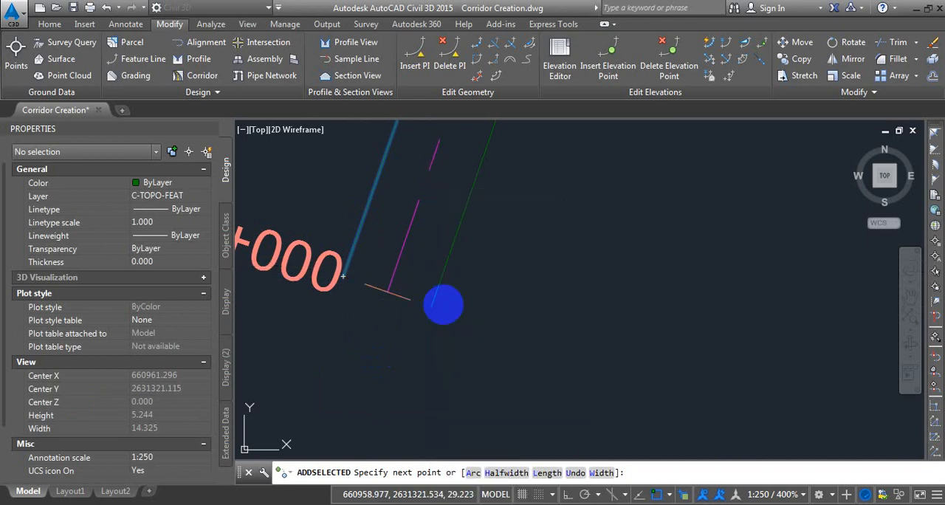
click(431, 306)
key(Return)
Close the ditch outline at station 0+265 with a matching polyline between the ends of the two edge lines.
scroll(437, 361, down, 6)
scroll(492, 246, up, 6)
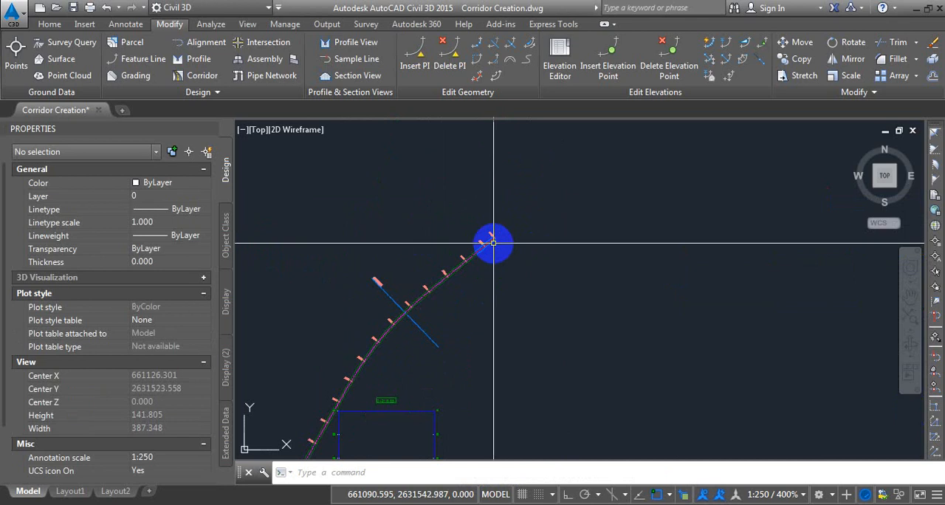
click(454, 212)
right_click(608, 314)
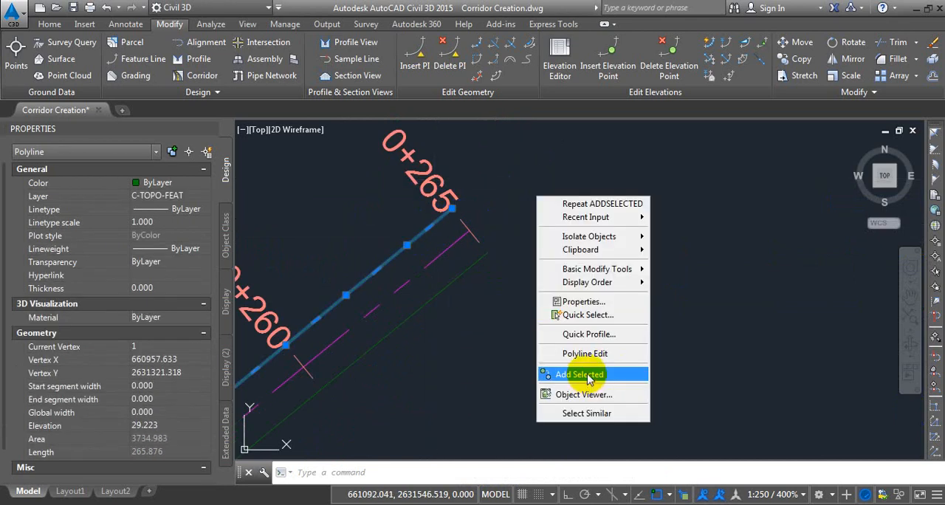
click(584, 374)
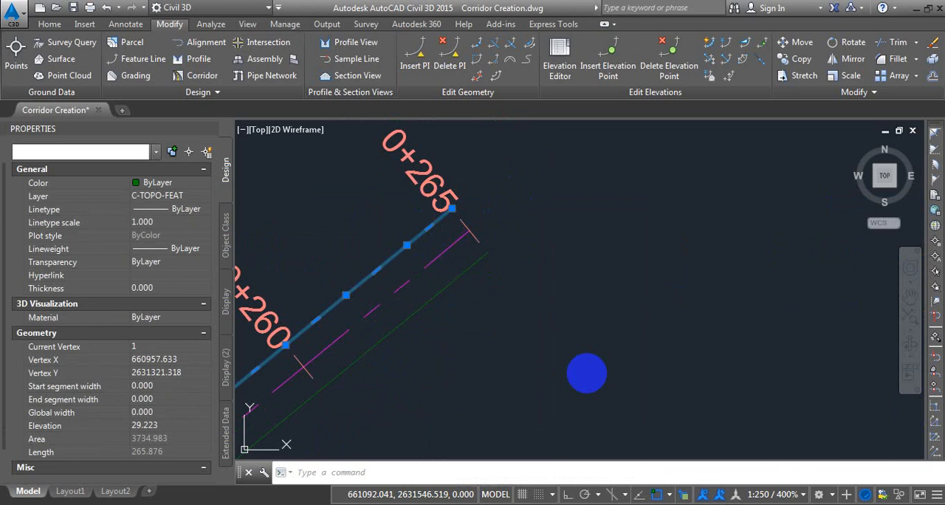
click(451, 208)
key(Escape)
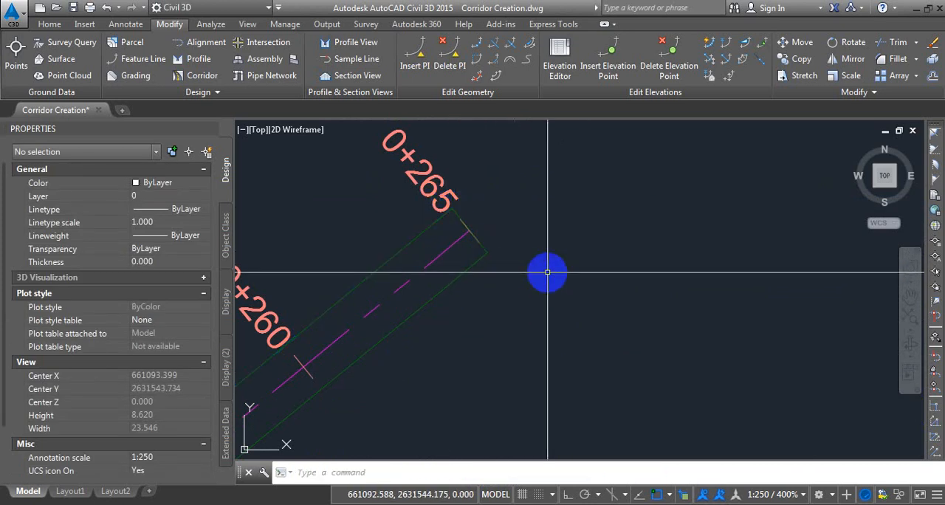
Join both ditch edge lines and the two end segments with a multiple polyline edit, accepting the 0.000 fuzz distance.
scroll(565, 220, down, 5)
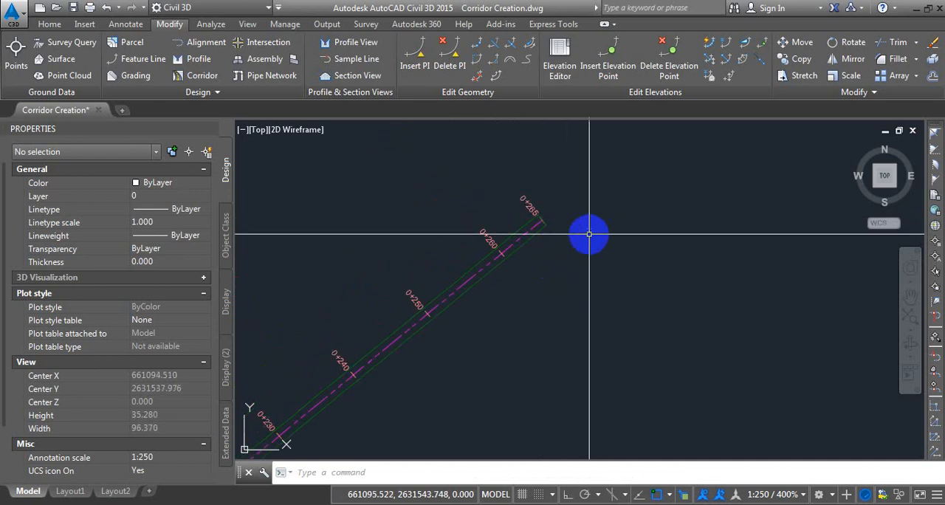
text(pe)
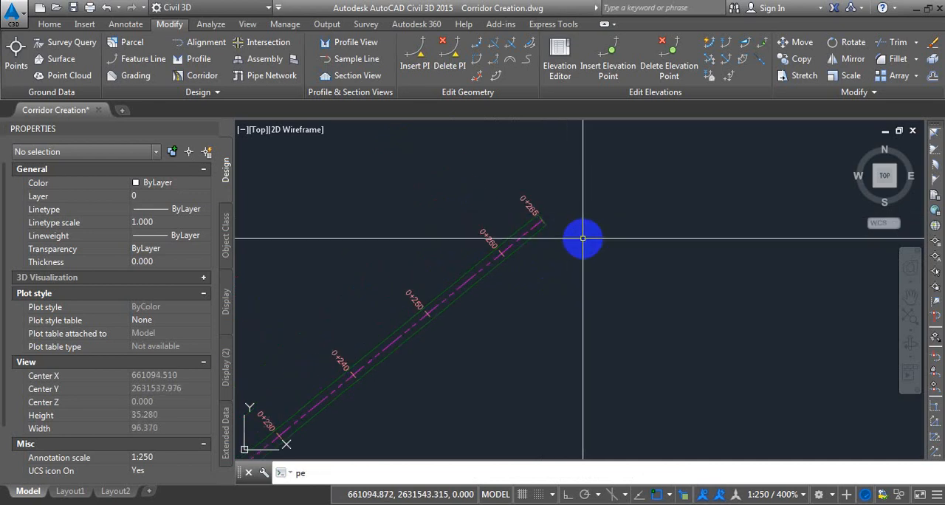
key(Return)
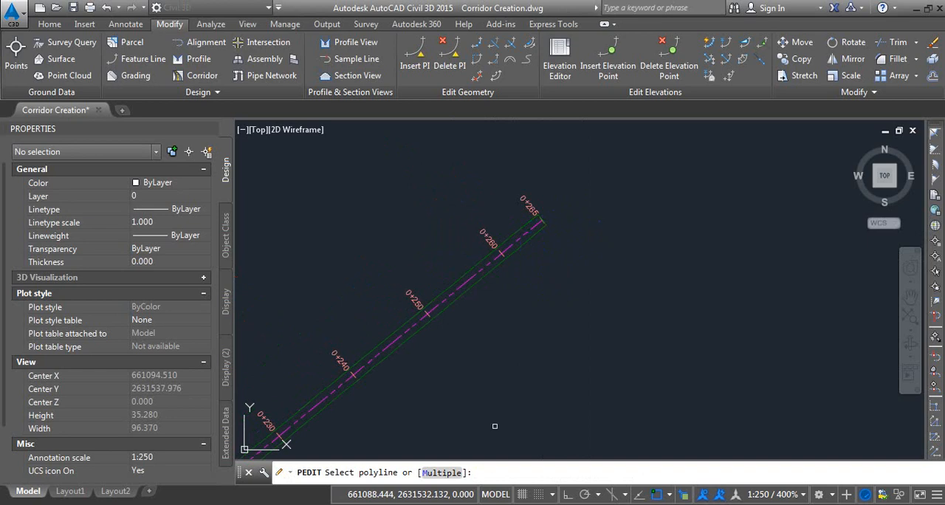
click(441, 473)
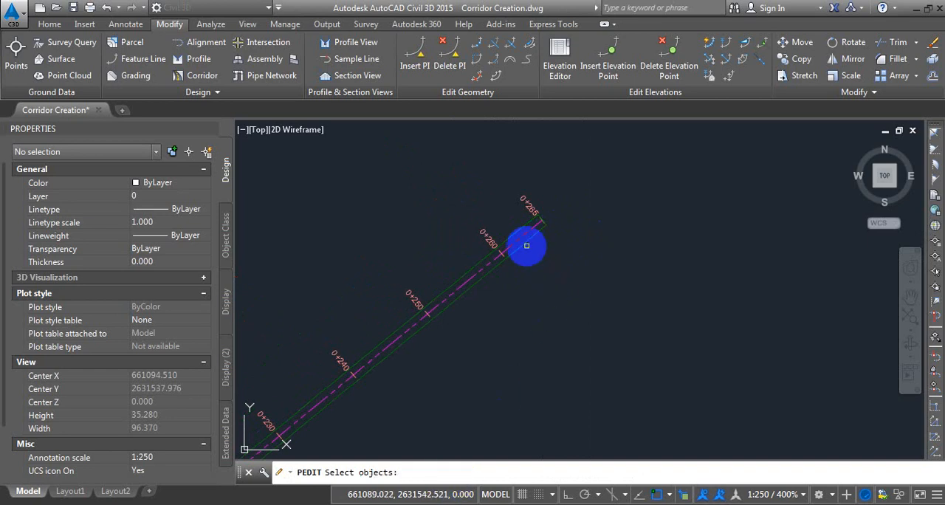
scroll(525, 245, up, 3)
click(516, 226)
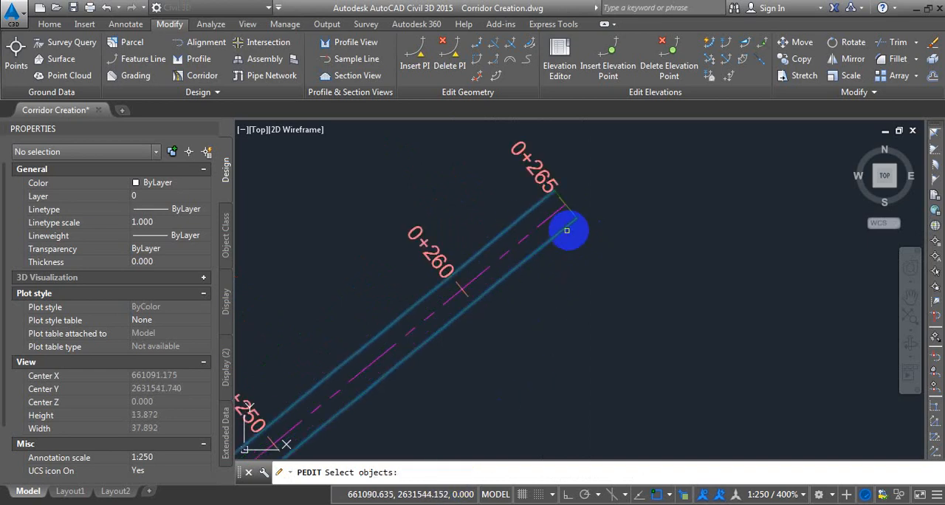
click(573, 214)
scroll(608, 195, down, 7)
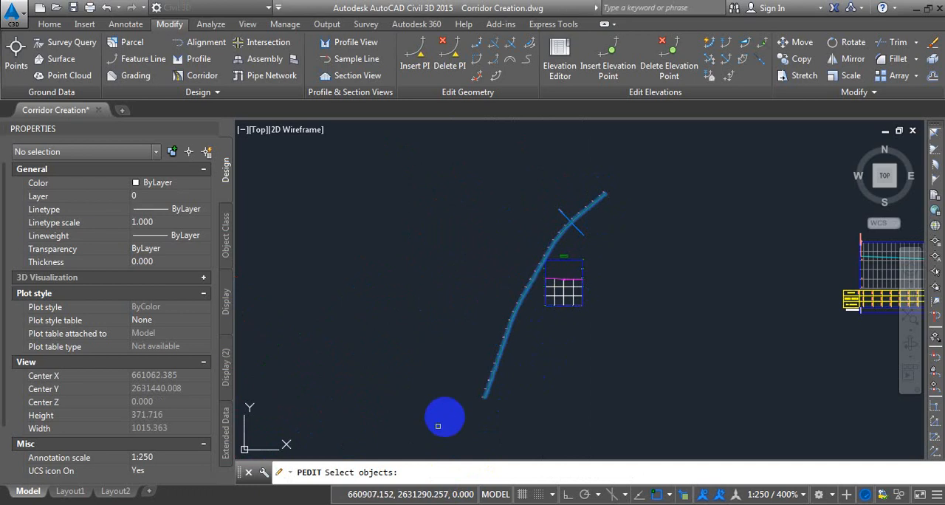
scroll(494, 402, up, 3)
scroll(459, 400, up, 5)
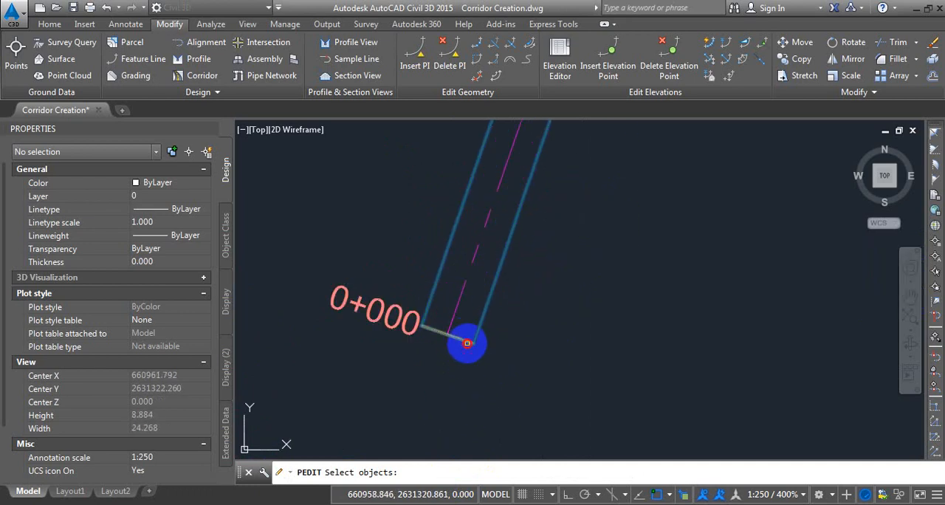
key(Return)
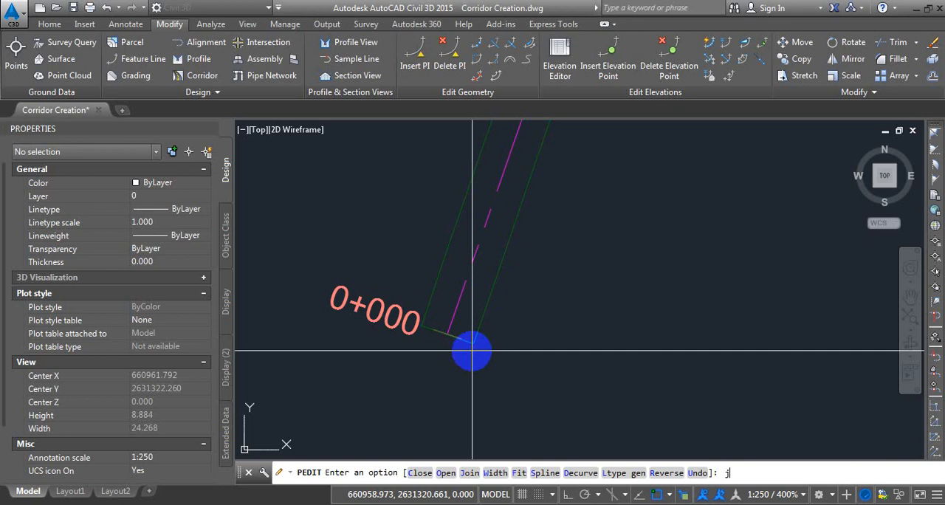
key(Return)
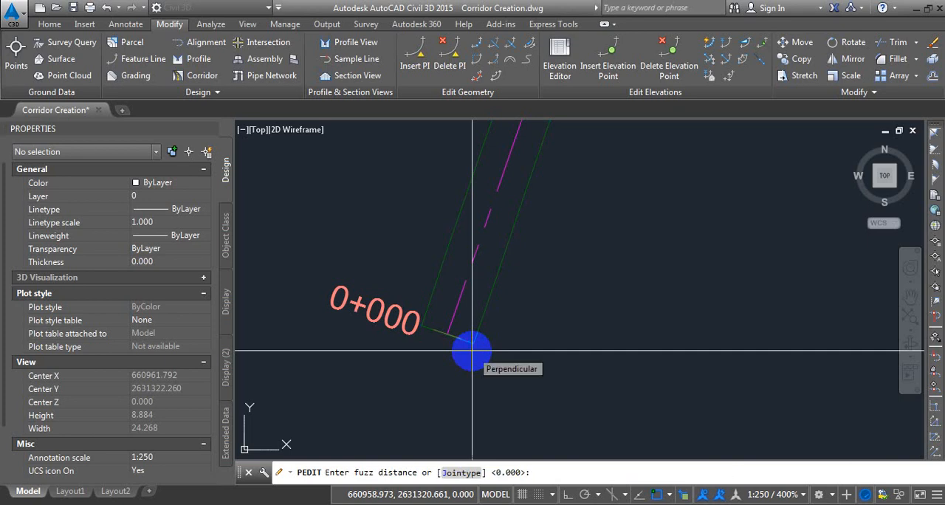
key(Return)
key(Return)
Check the joined ditch outline by selecting it, and clear the selection.
click(486, 308)
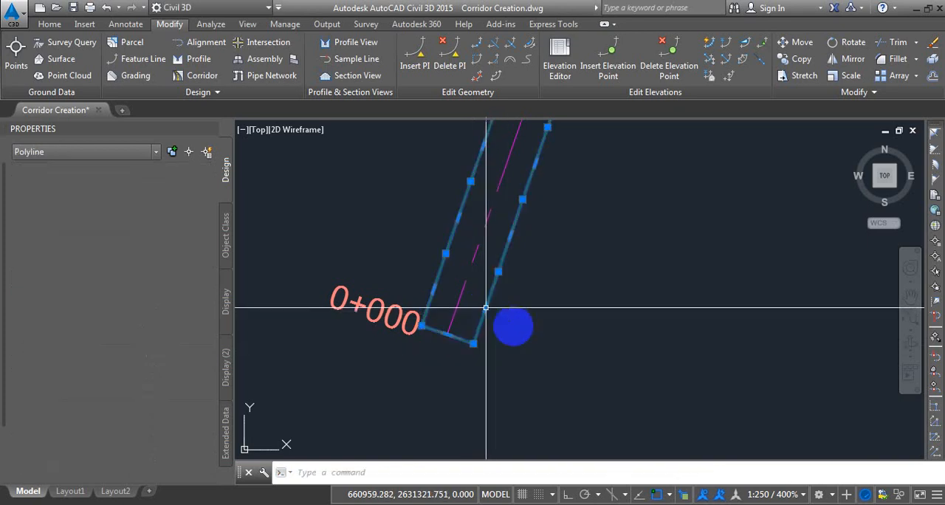
scroll(423, 388, down, 5)
scroll(550, 214, up, 2)
key(Escape)
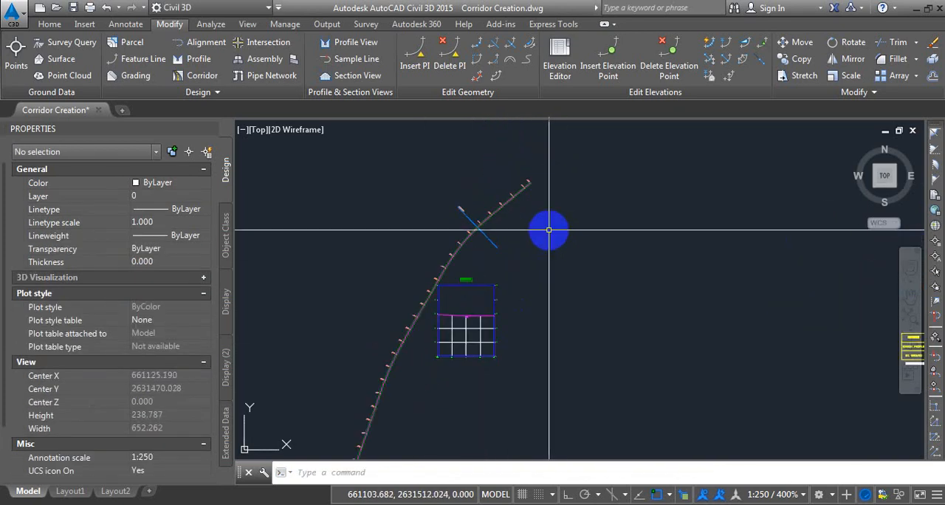
Close the object properties and display the Toolspace with the drawing's surfaces and corridors.
click(210, 131)
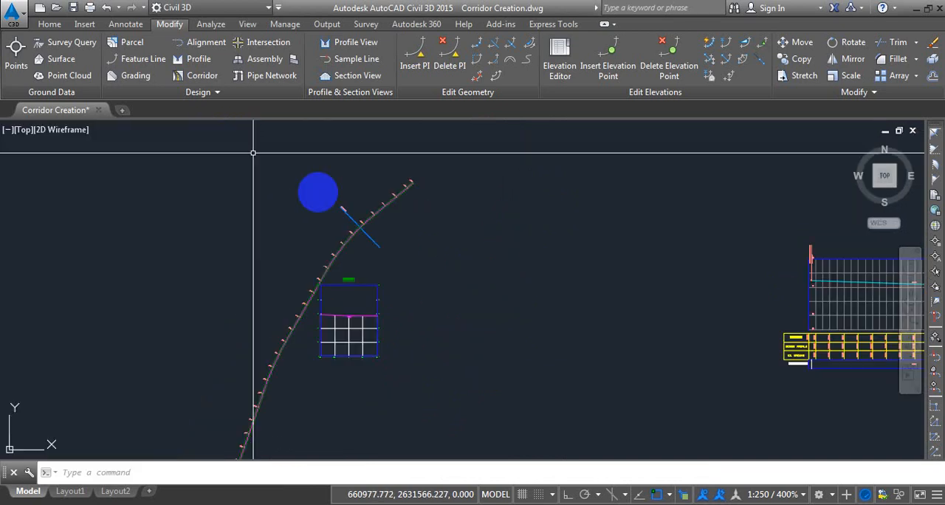
click(54, 25)
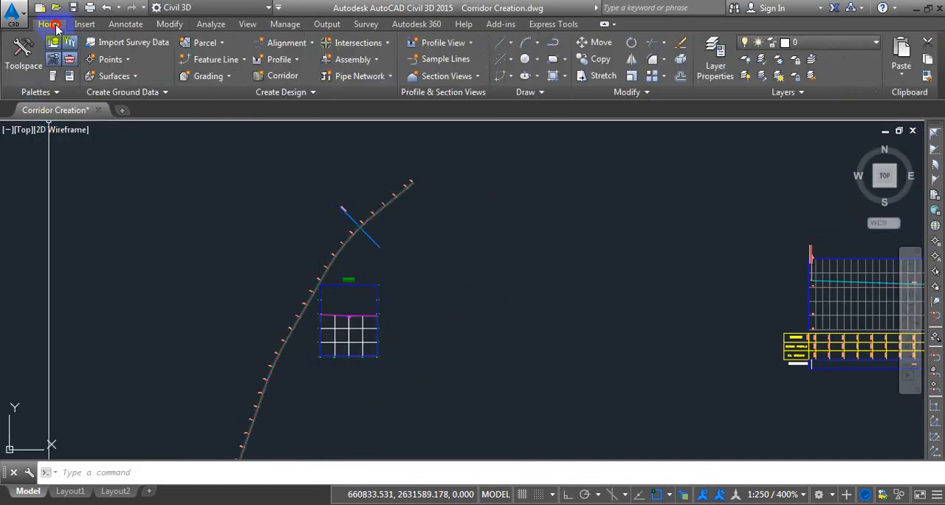
click(16, 61)
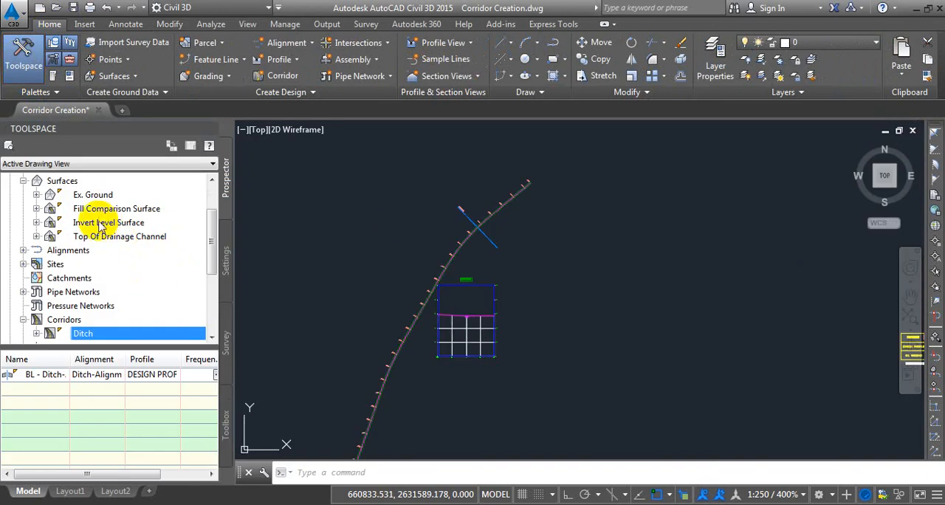
click(501, 409)
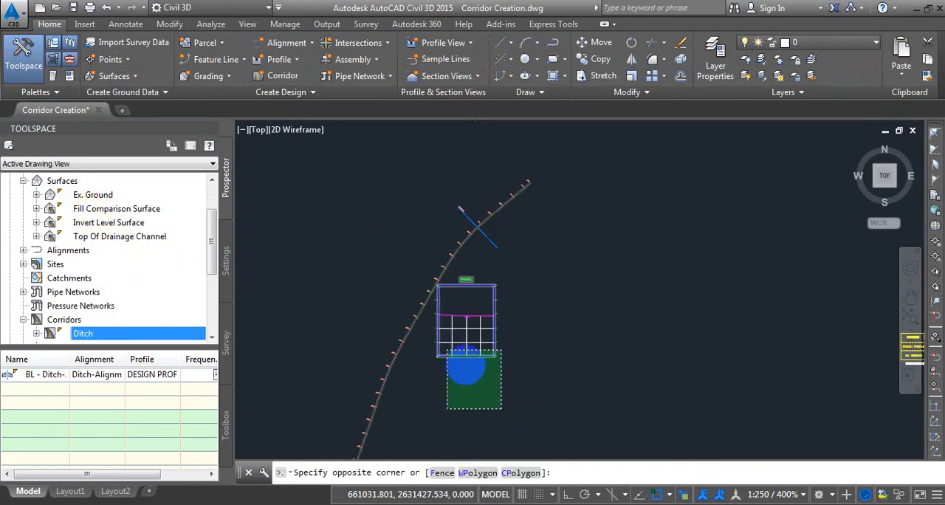
scroll(448, 348, up, 4)
key(Escape)
Split the model space into two side-by-side vertical viewports.
scroll(480, 272, up, 4)
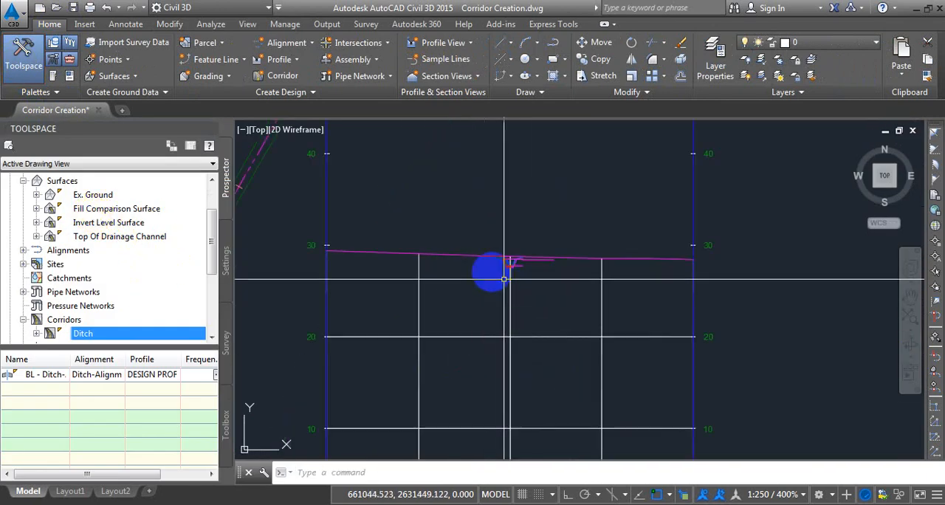
click(247, 24)
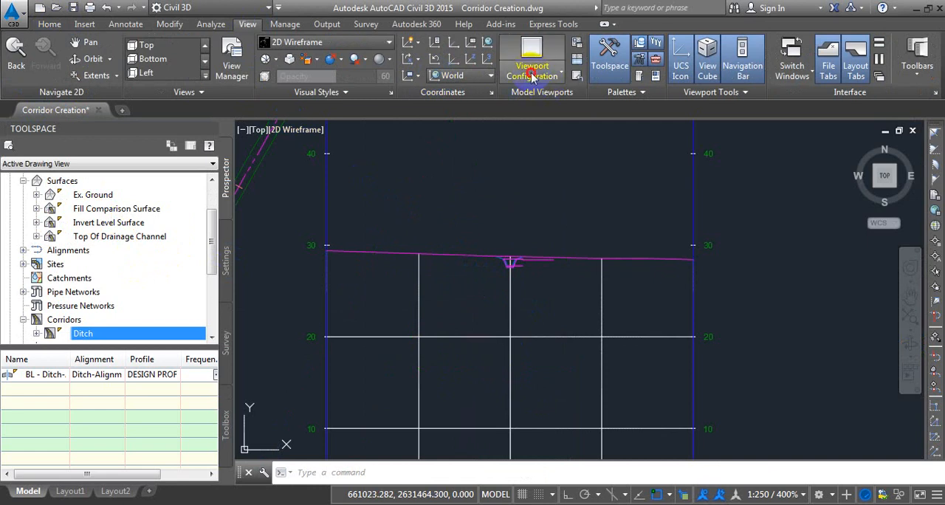
click(533, 82)
click(559, 130)
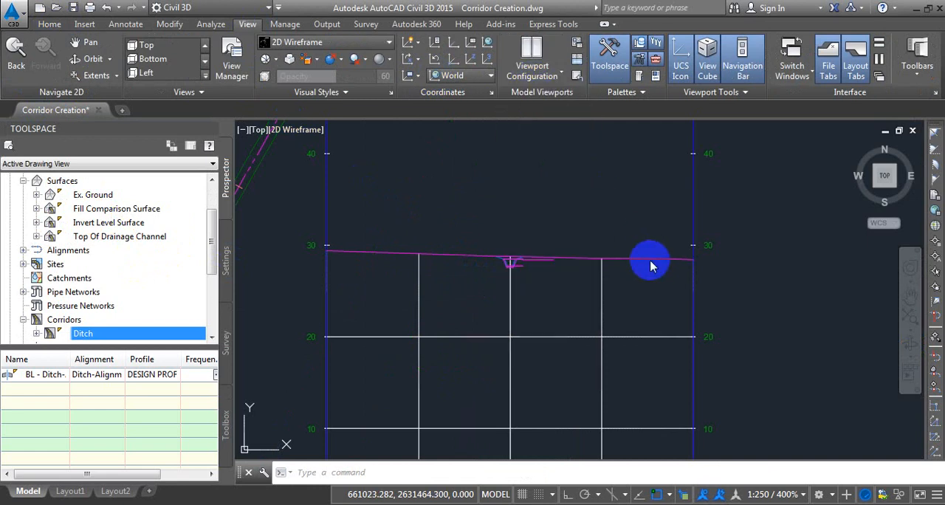
Frame the ditch detail of the section view in one viewport and the ditch plan near station 0+200 in the other.
click(721, 330)
click(736, 299)
scroll(715, 377, up, 11)
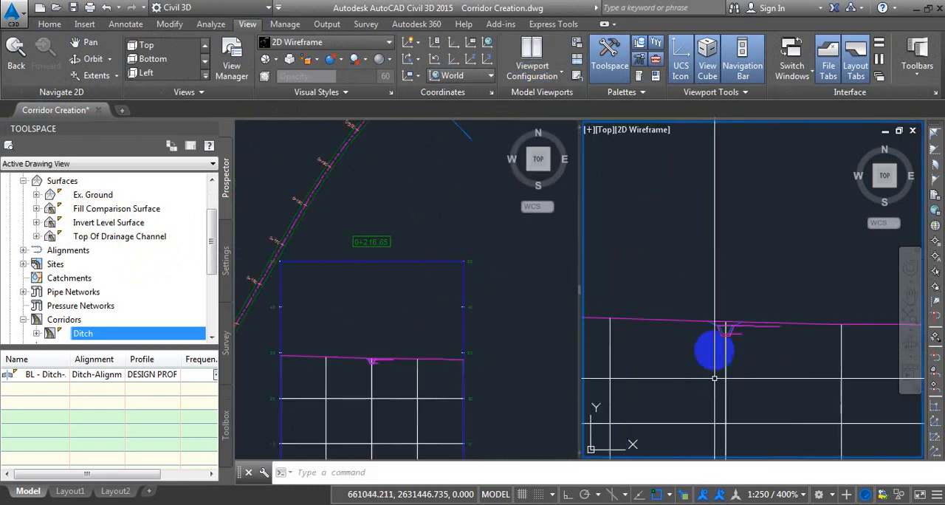
scroll(697, 280, down, 4)
scroll(697, 280, down, 3)
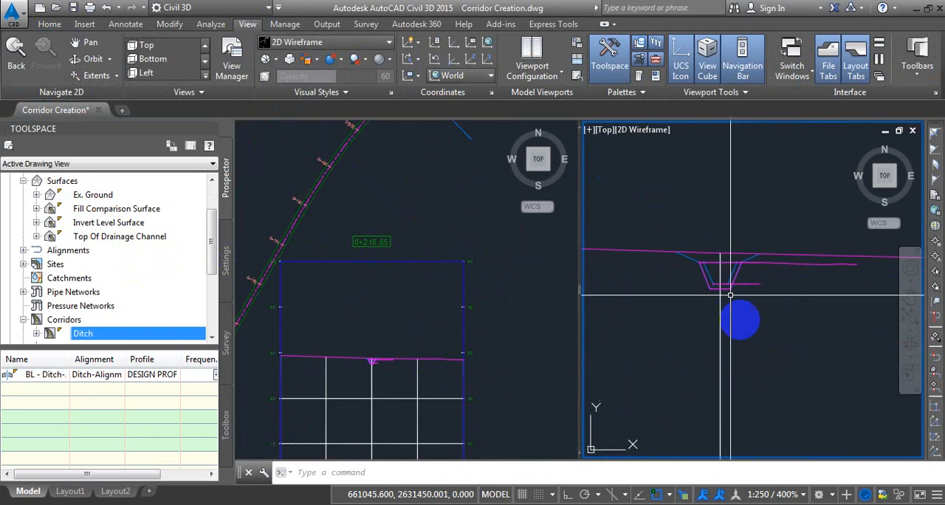
scroll(726, 284, up, 2)
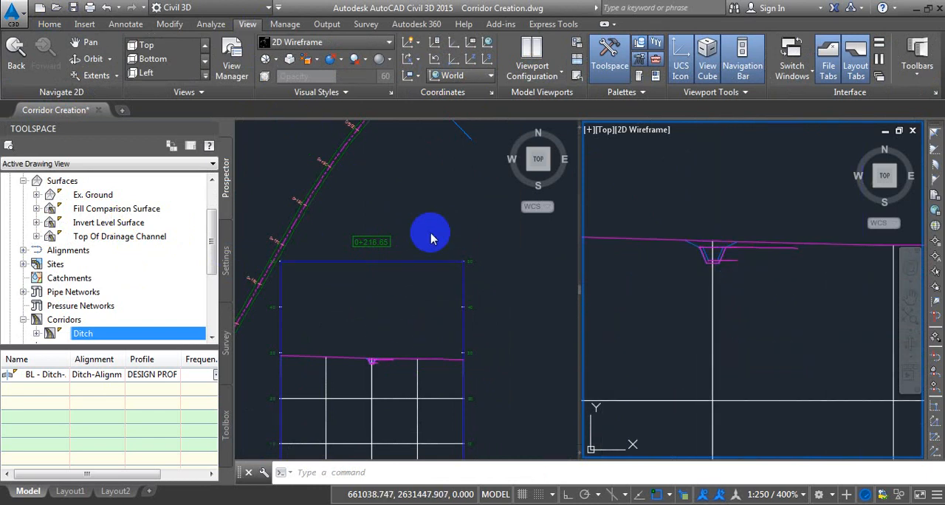
click(332, 274)
scroll(345, 279, down, 2)
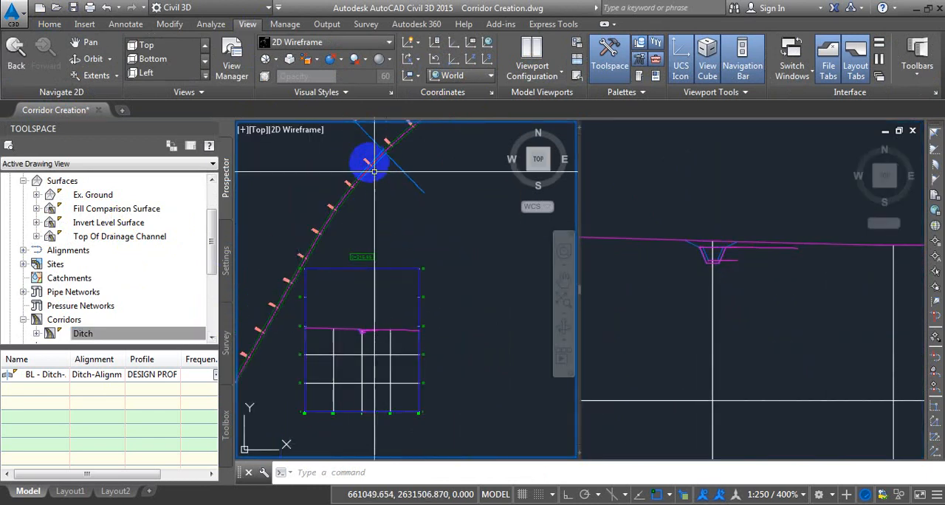
scroll(373, 159, up, 4)
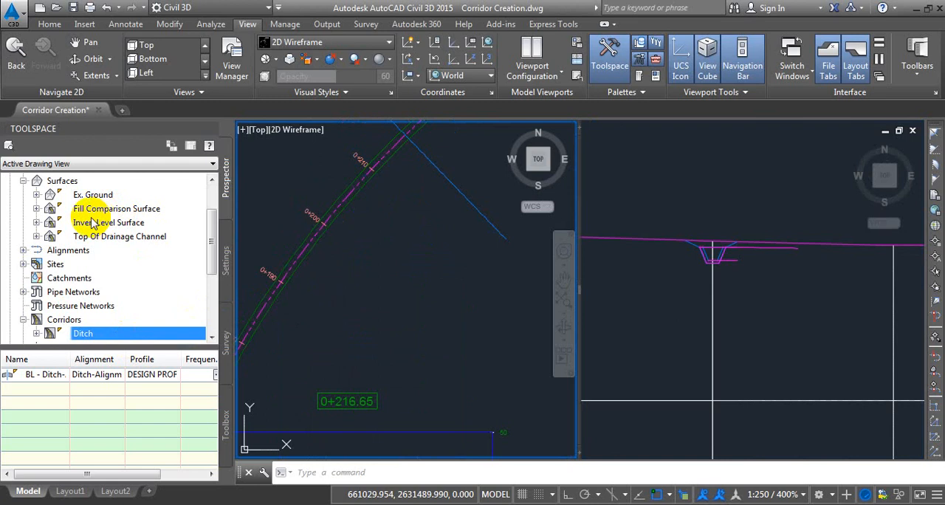
Set the Top Of Drainage Channel surface's style to Gridded and compare its plan extents with the ditch section.
click(118, 237)
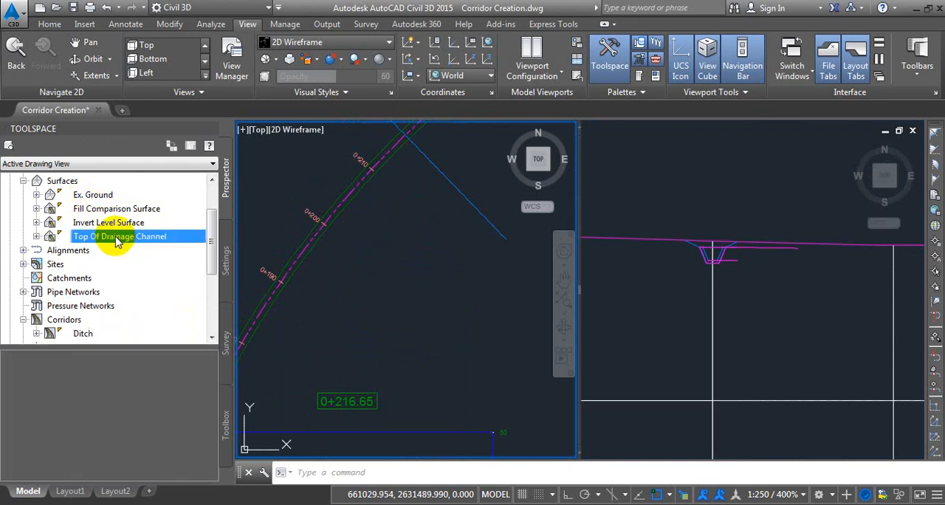
right_click(118, 238)
click(273, 243)
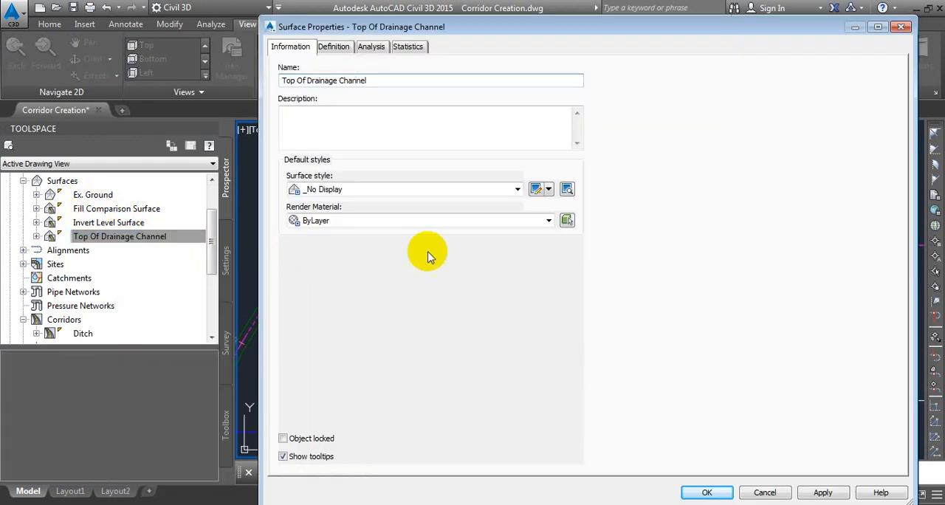
click(402, 189)
click(332, 347)
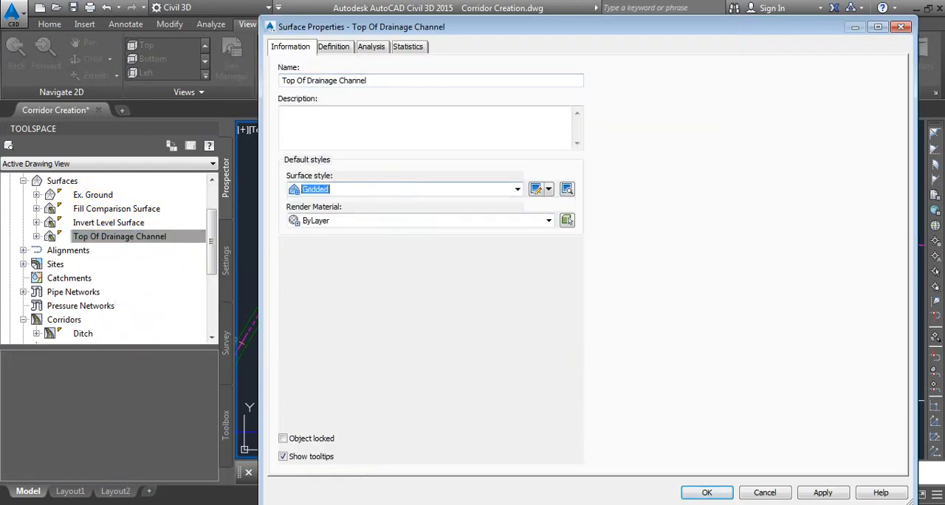
click(707, 493)
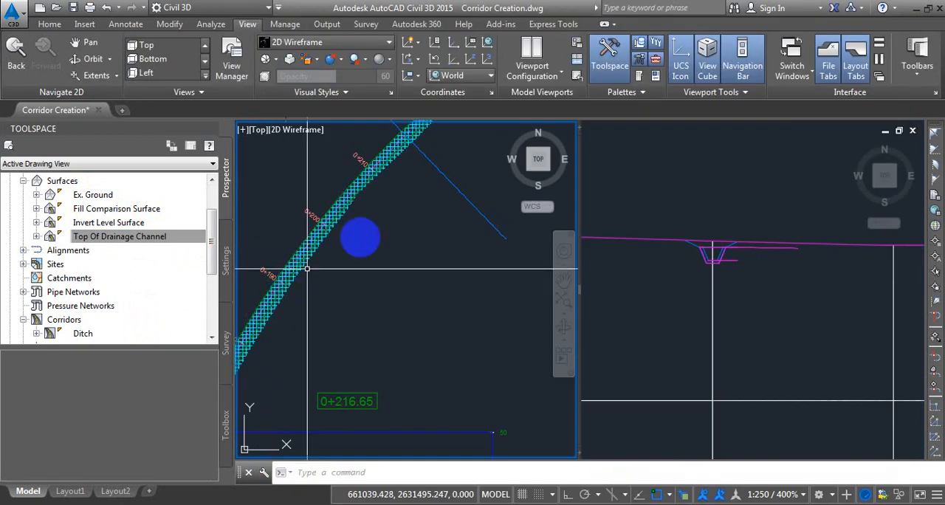
scroll(357, 198, up, 5)
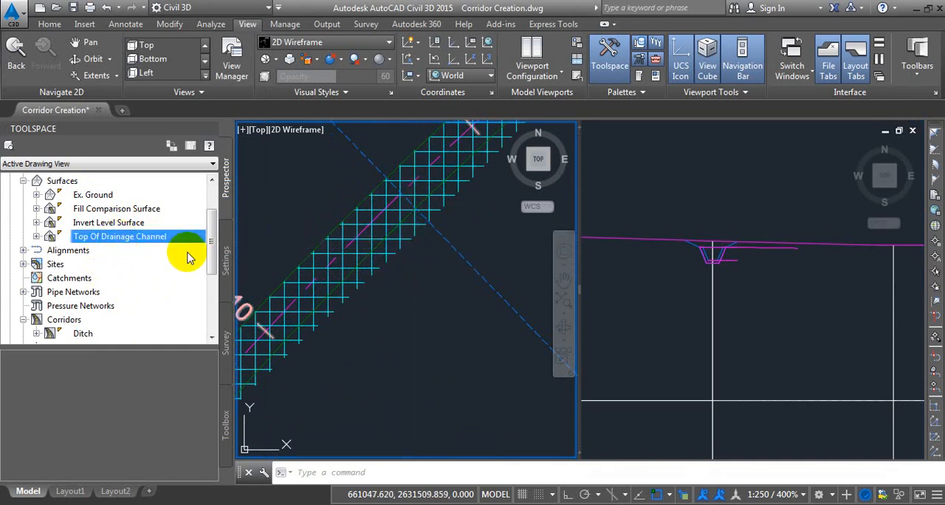
click(735, 291)
scroll(736, 291, up, 5)
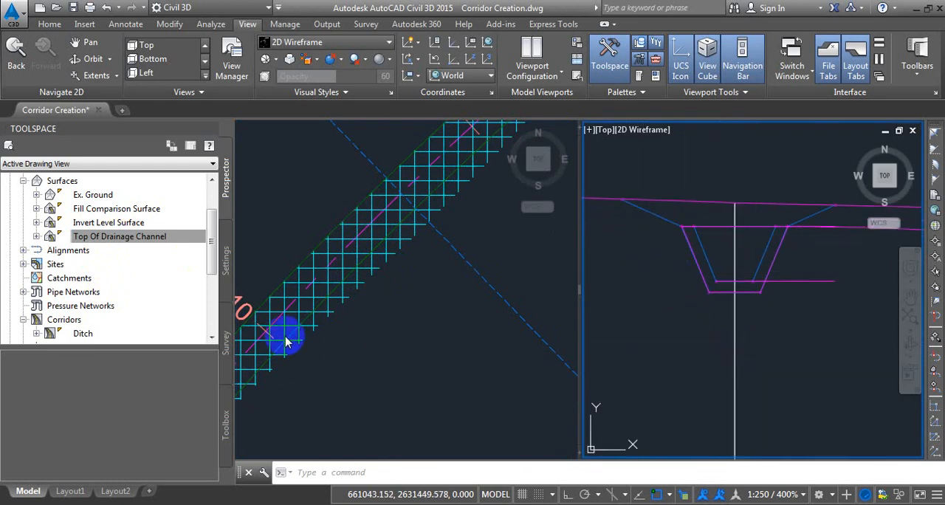
click(37, 237)
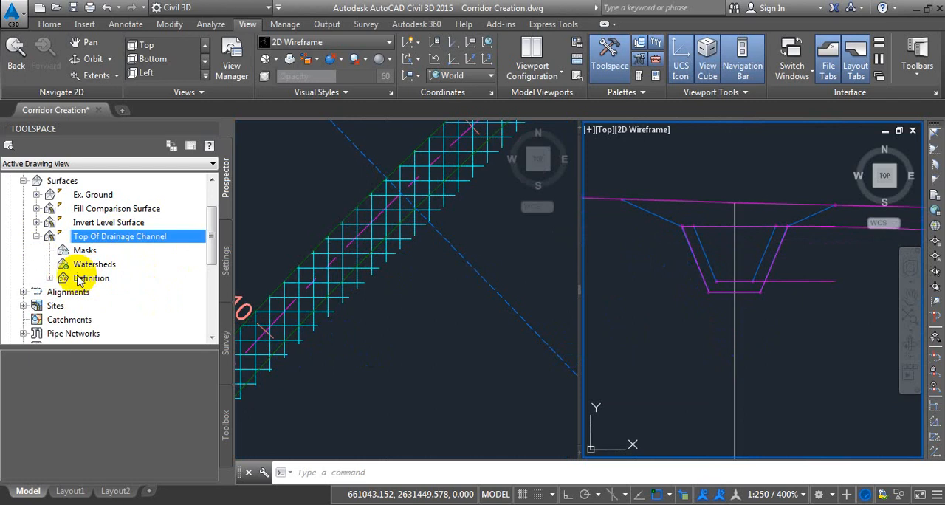
click(49, 278)
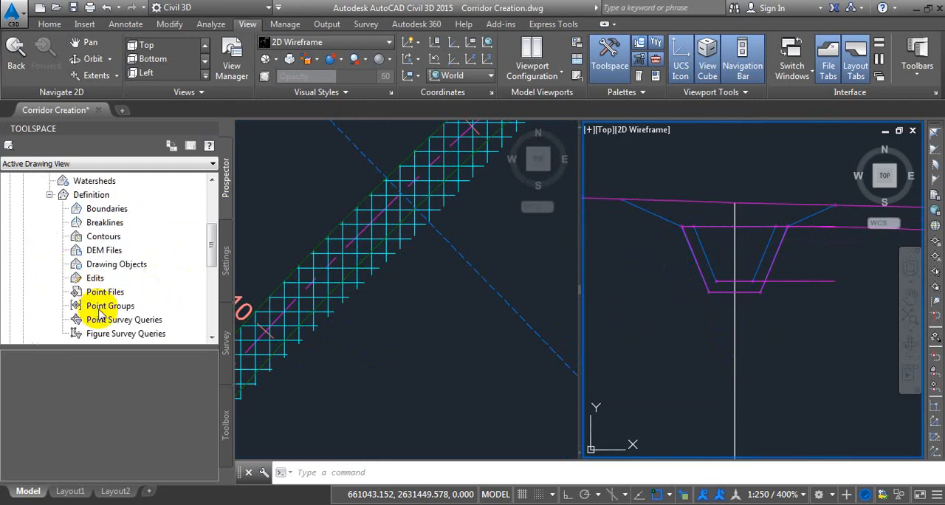
right_click(103, 214)
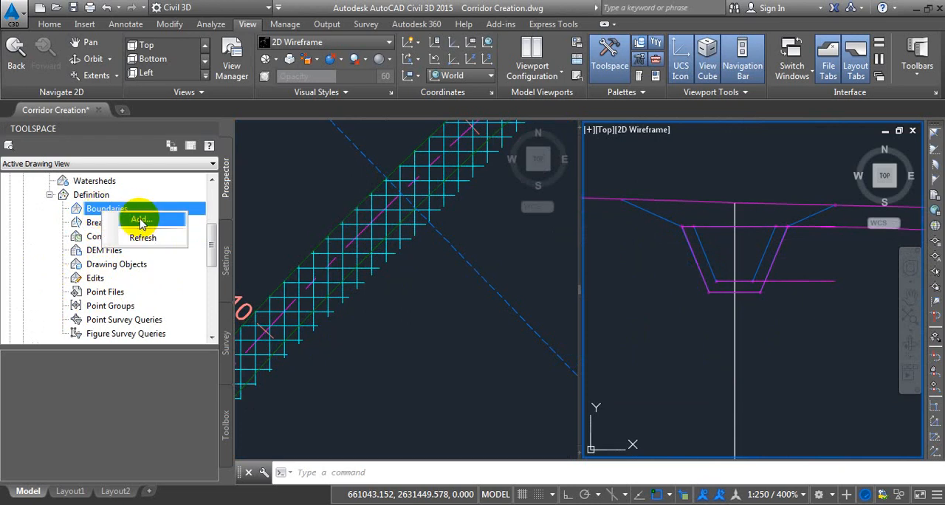
click(140, 222)
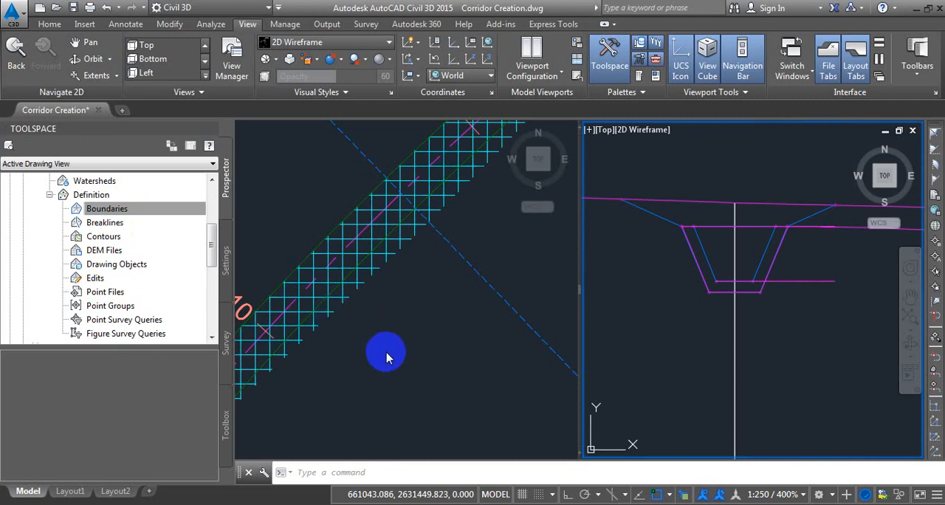
click(50, 195)
scroll(128, 231, up, 1)
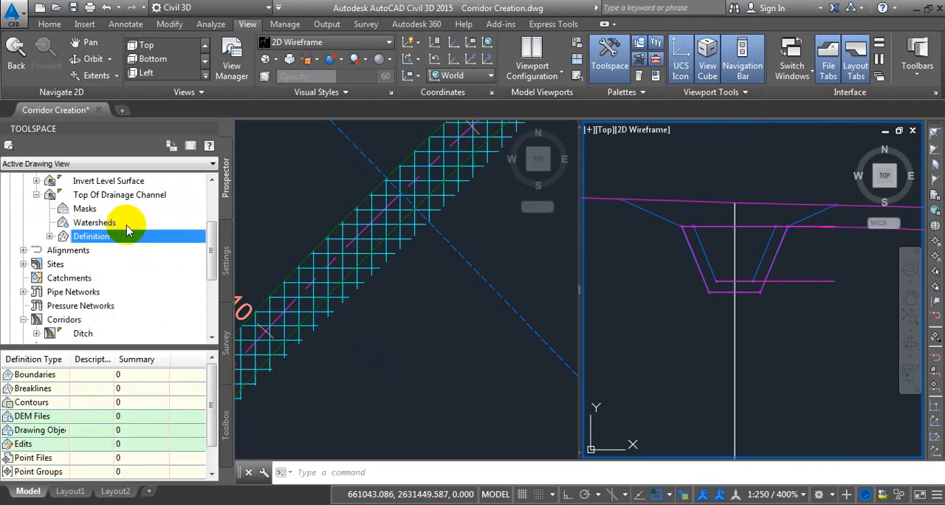
scroll(128, 230, up, 2)
click(36, 278)
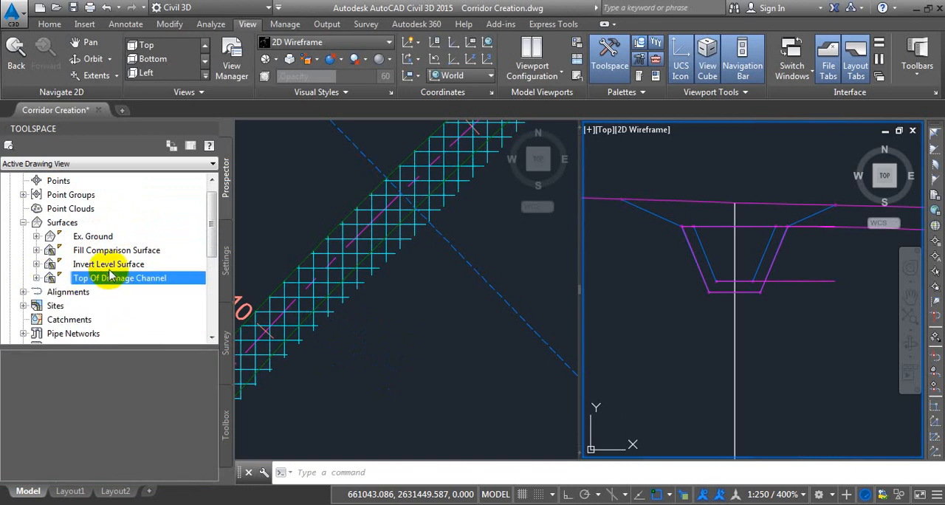
Remove the shrinkwrap boundary of the Top Of Drainage Channel surface in the Ditch corridor's properties.
scroll(126, 221, down, 3)
scroll(166, 248, up, 2)
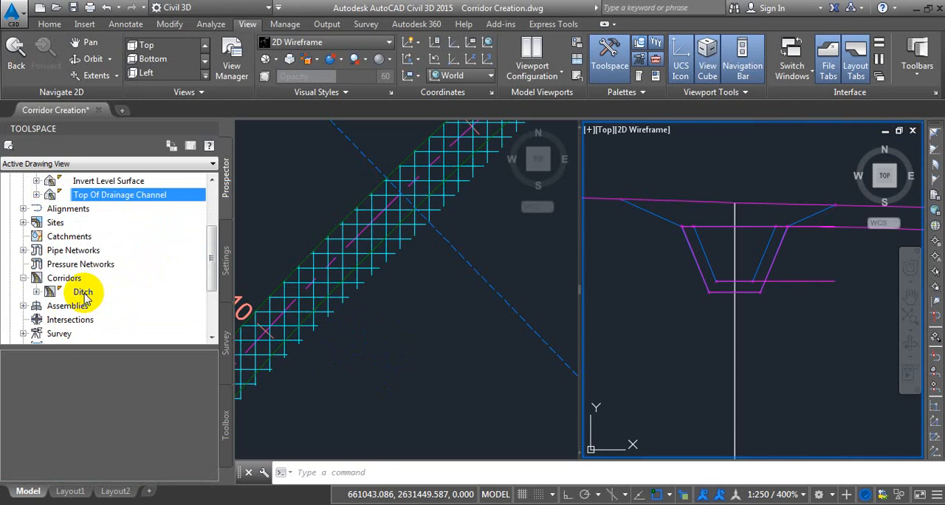
right_click(84, 294)
click(127, 305)
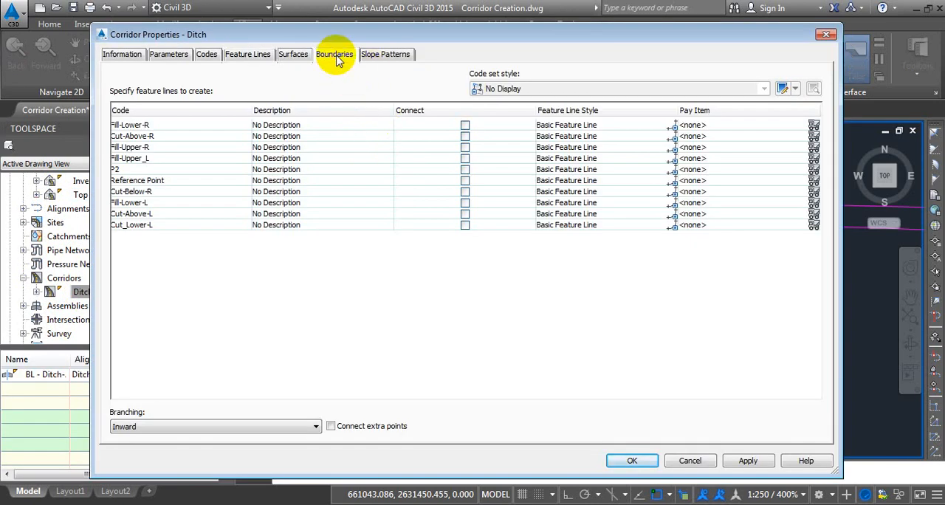
click(336, 59)
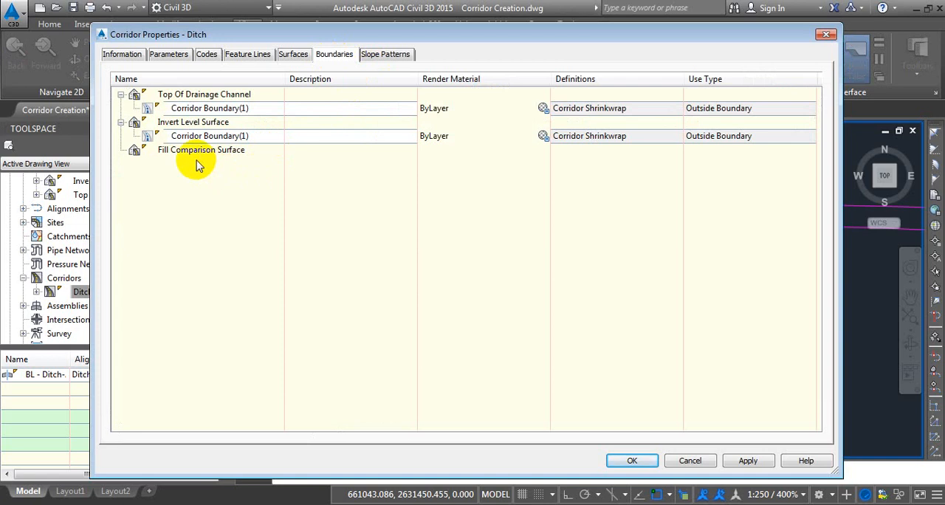
click(197, 96)
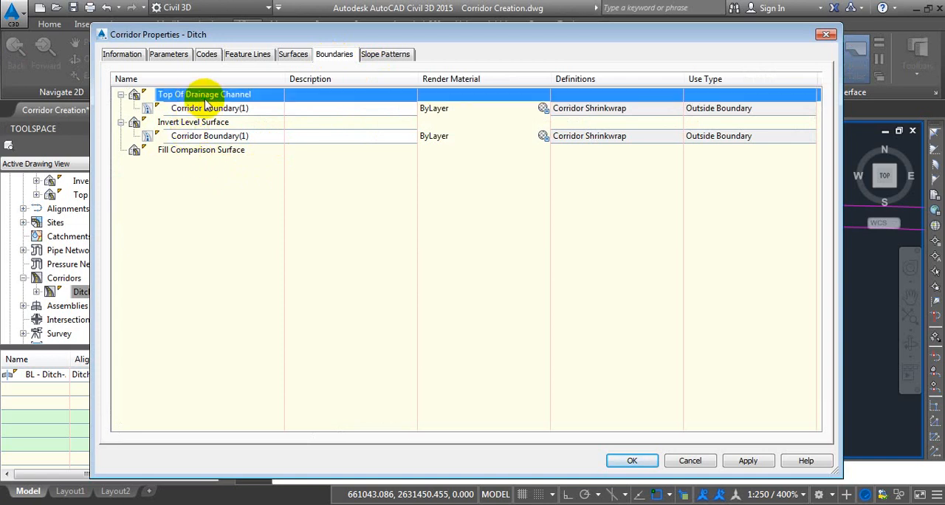
click(212, 109)
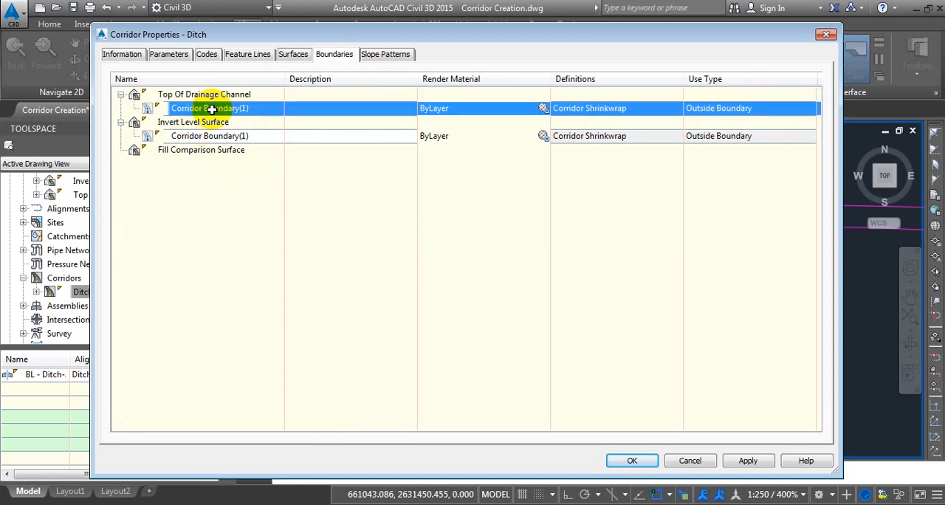
right_click(210, 109)
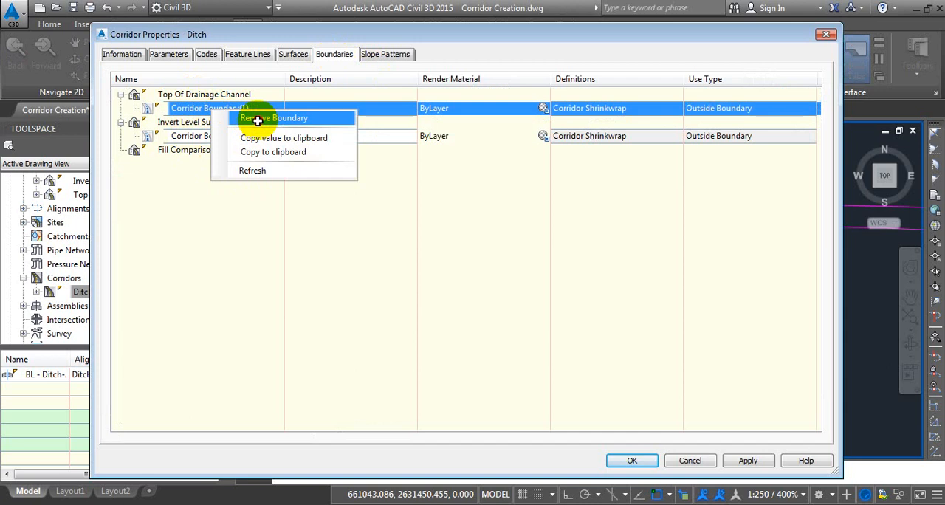
click(257, 119)
Add the closed ditch outline as the Top Of Drainage Channel surface's polygon boundary and rebuild the corridor.
right_click(223, 96)
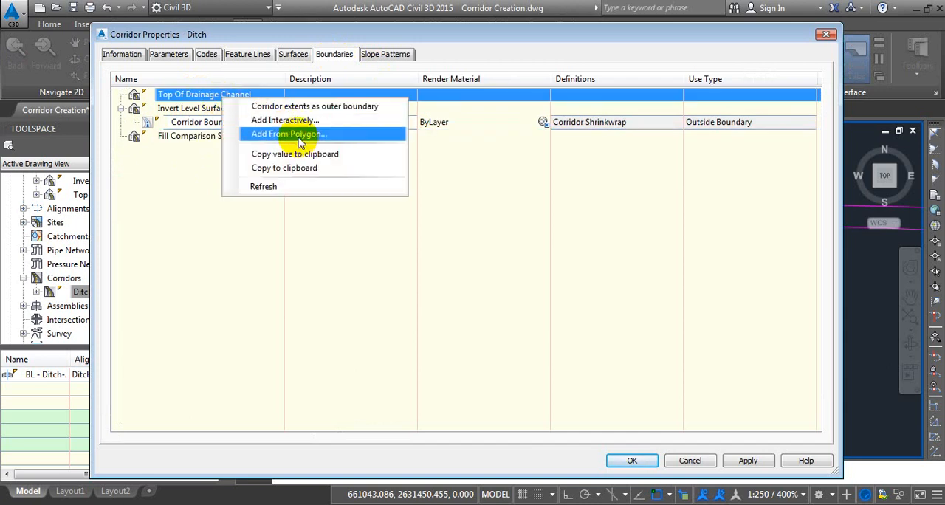
click(299, 135)
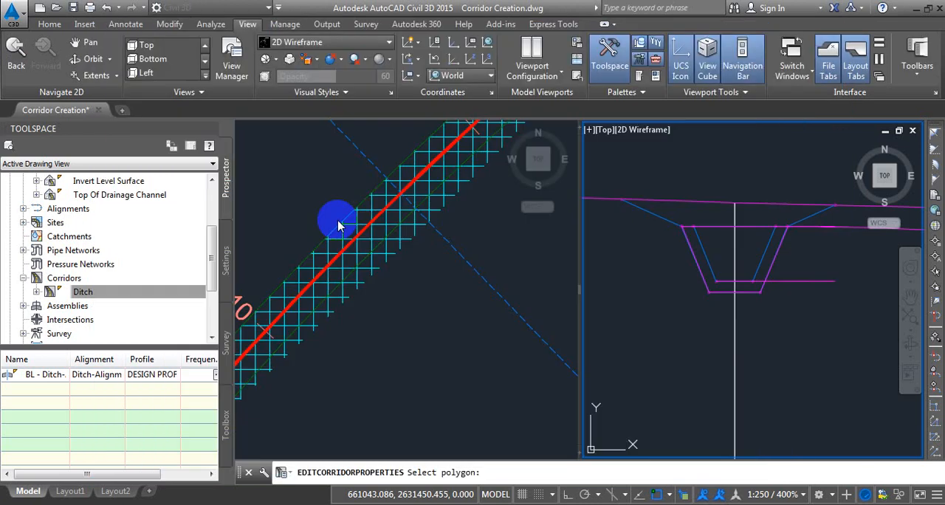
click(400, 301)
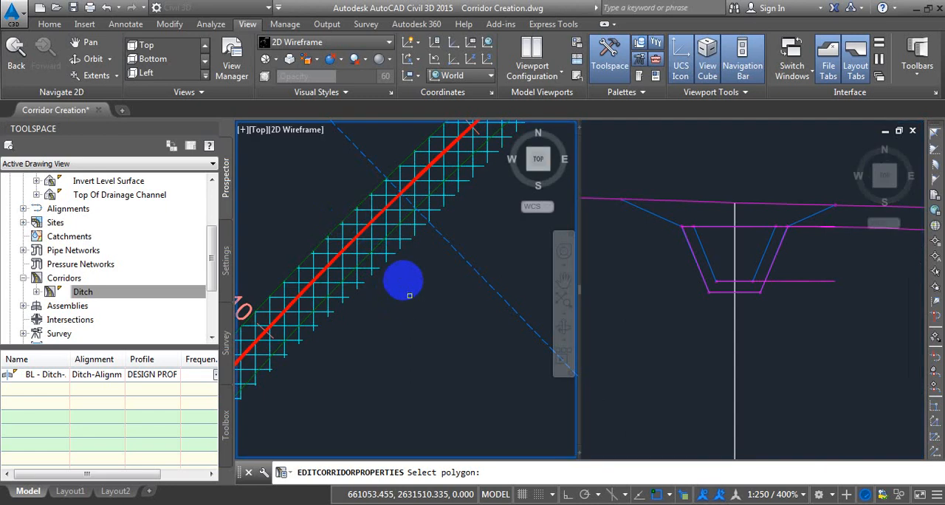
click(378, 246)
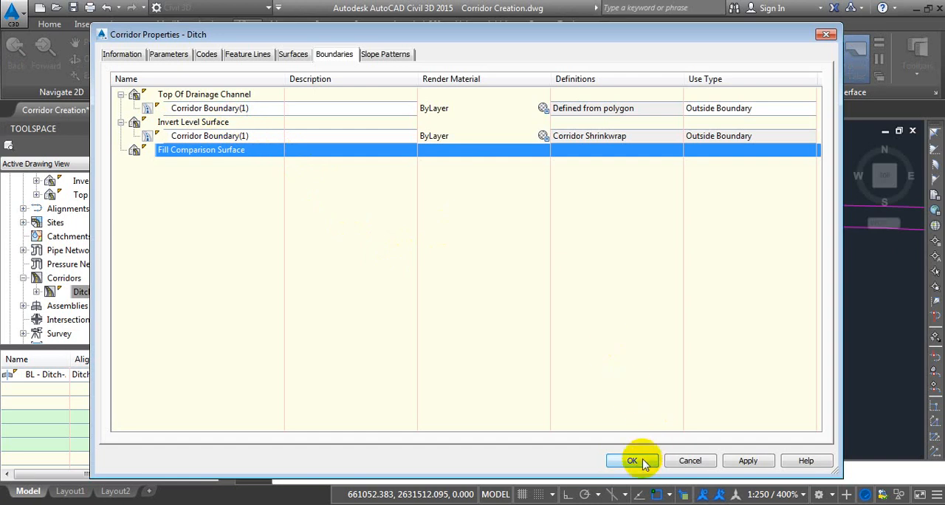
click(643, 463)
click(396, 224)
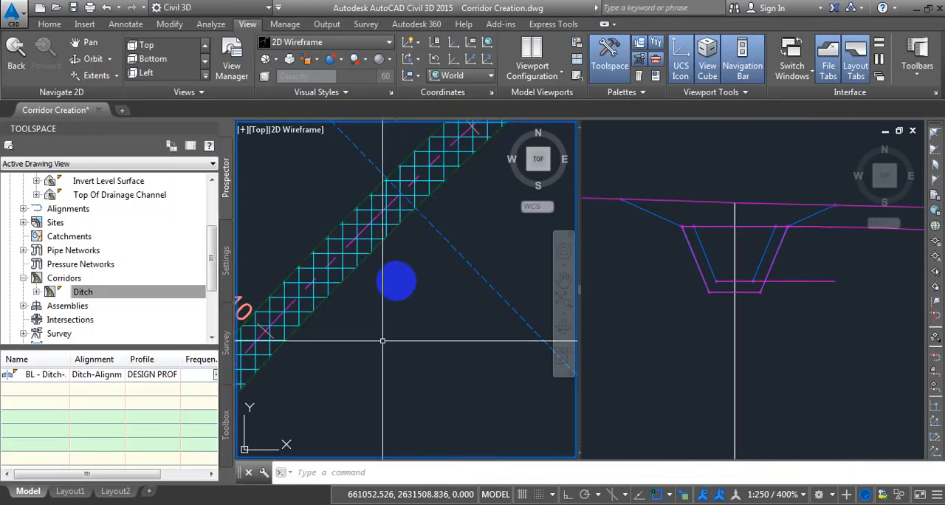
Inspect the gridded surface against the ditch outline along the alignment from its start to about station 0+230.
scroll(404, 237, down, 12)
middle_drag(306, 412, 387, 271)
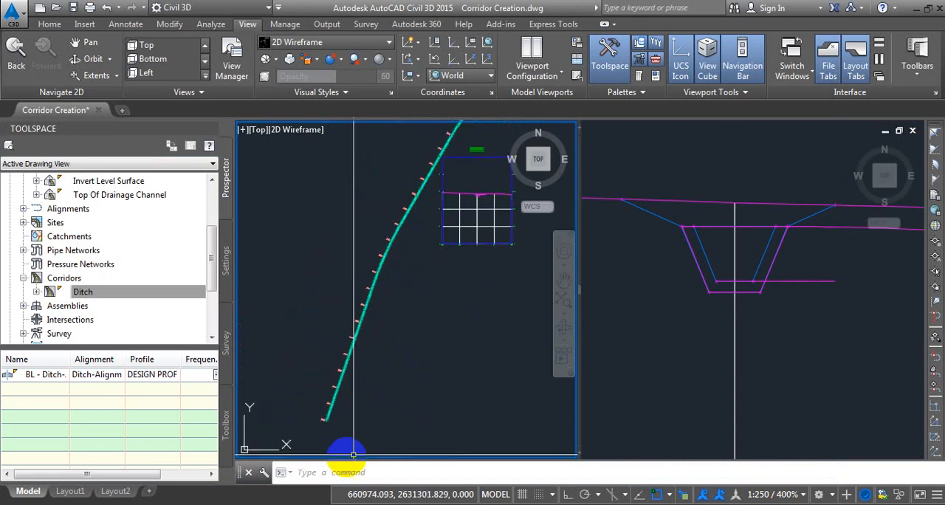
scroll(326, 420, up, 12)
middle_drag(471, 163, 404, 331)
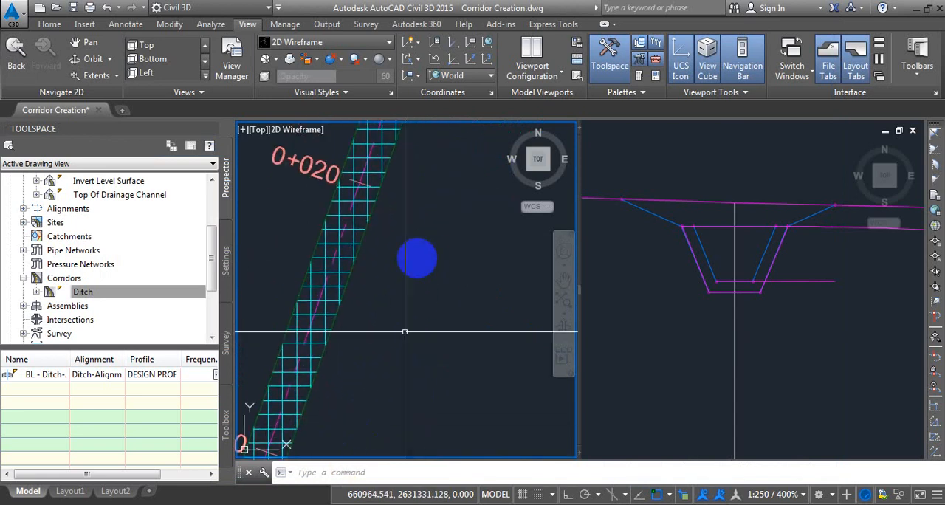
middle_drag(420, 230, 368, 407)
middle_drag(432, 263, 376, 386)
middle_drag(428, 242, 392, 357)
scroll(391, 299, down, 2)
mouse_move(419, 259)
middle_down()
mouse_move(391, 299)
mouse_move(378, 398)
middle_up()
middle_drag(438, 244, 394, 378)
mouse_move(434, 245)
middle_down()
mouse_move(397, 367)
mouse_move(392, 342)
middle_up()
middle_drag(439, 224, 381, 375)
middle_drag(433, 251, 389, 369)
middle_drag(435, 244, 423, 274)
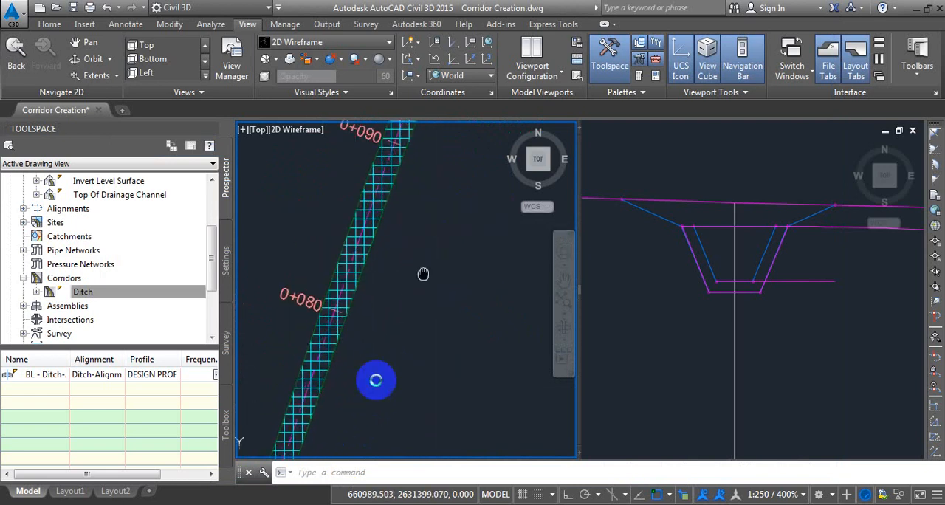
middle_drag(435, 203, 394, 362)
middle_drag(453, 217, 413, 347)
middle_drag(473, 236, 419, 304)
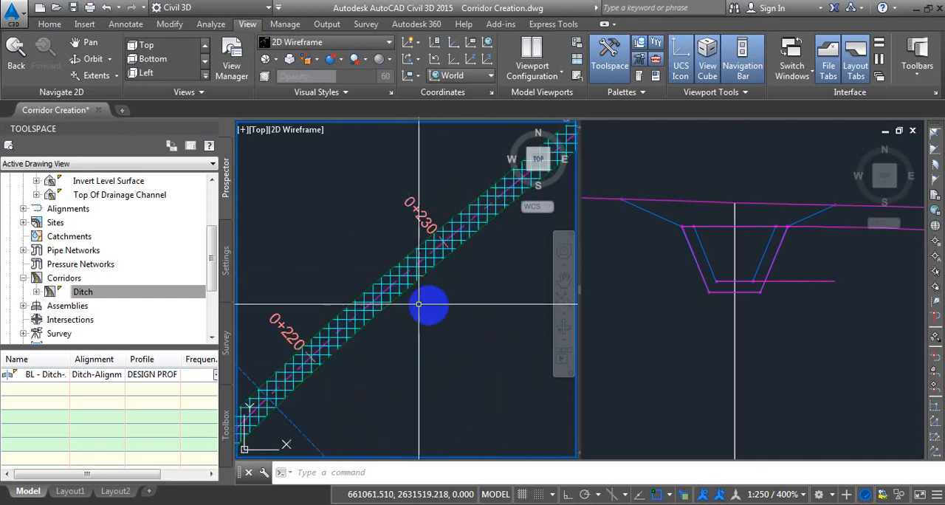
Remove all five sampled section sources, including Ditch Top Of Drainage Channel, from the section view at station 0+083.99.
click(795, 333)
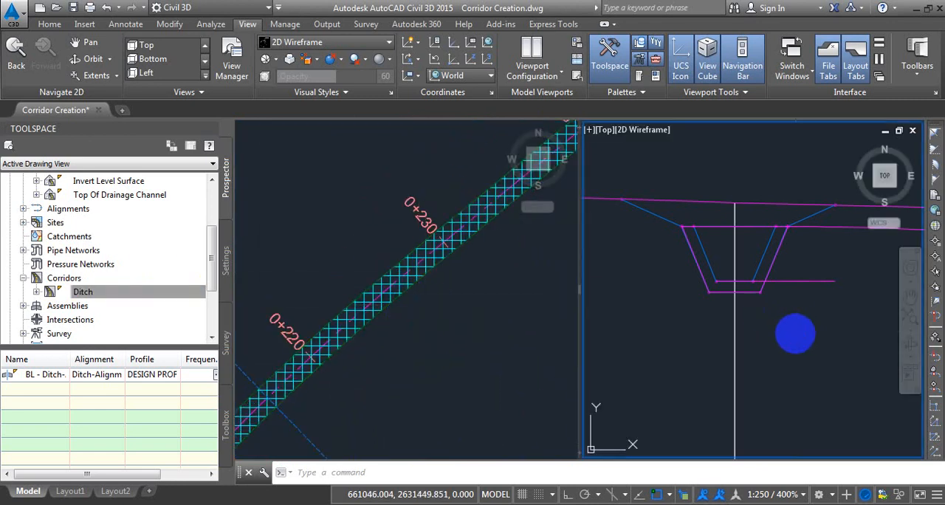
scroll(795, 332, down, 5)
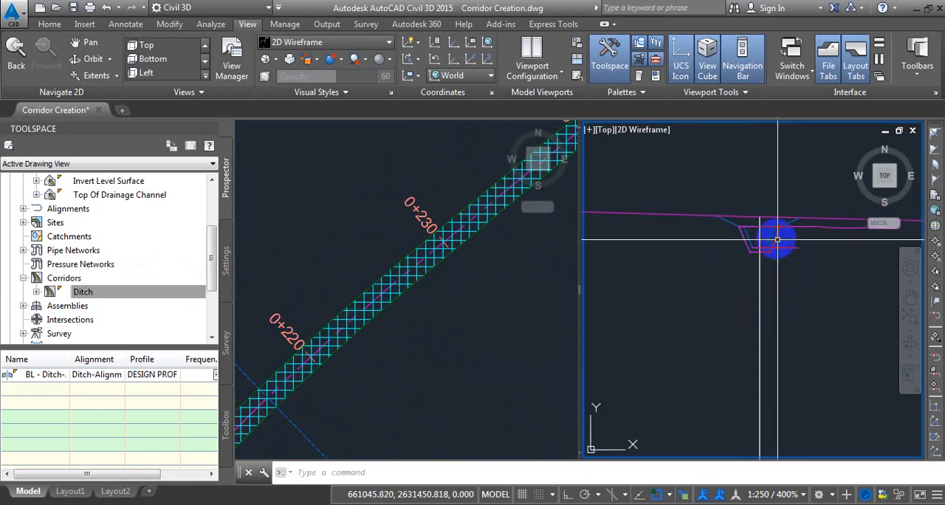
scroll(786, 264, down, 3)
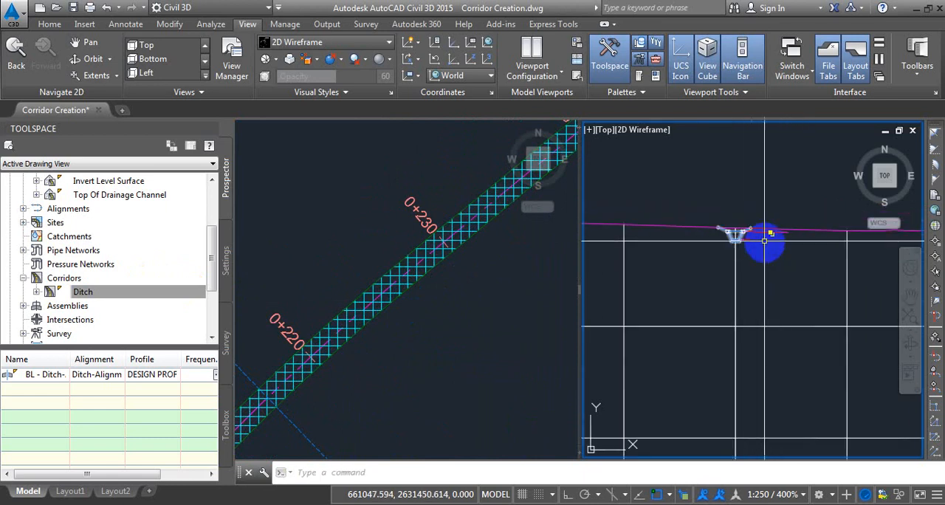
scroll(766, 221, down, 3)
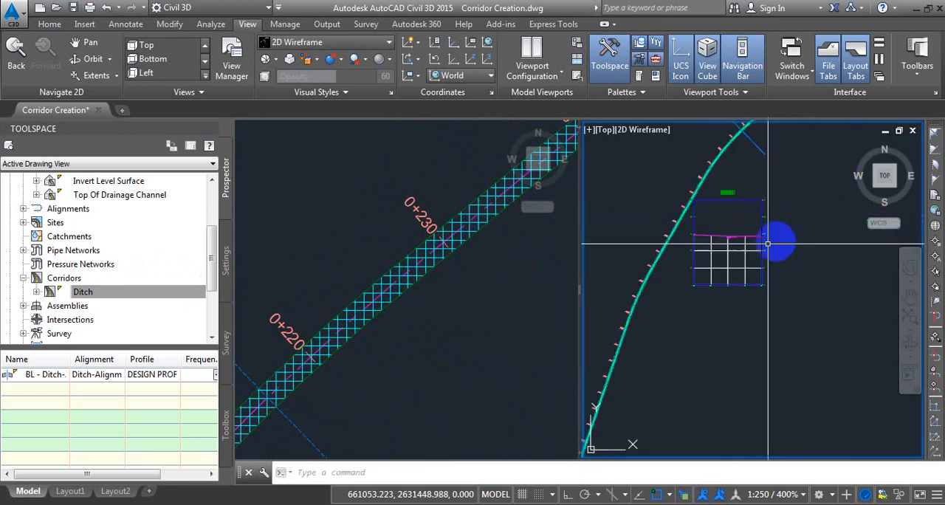
click(764, 218)
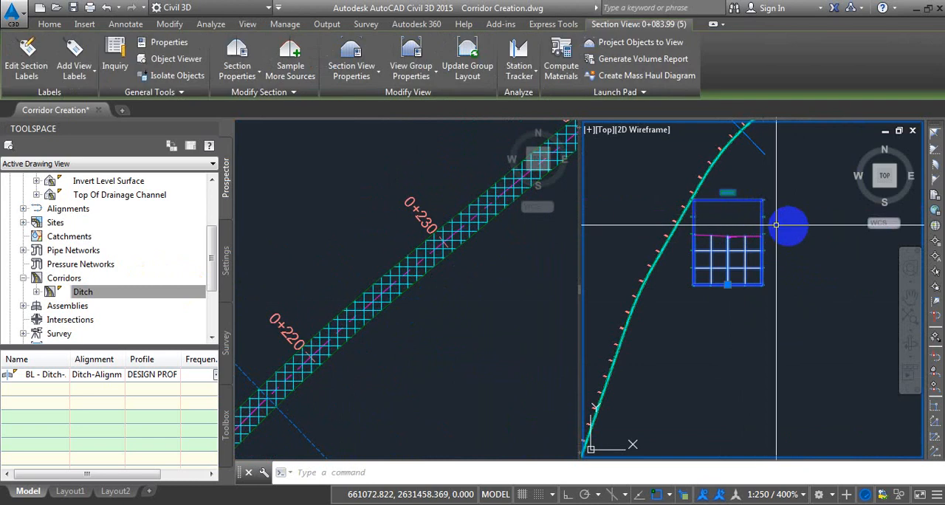
click(291, 59)
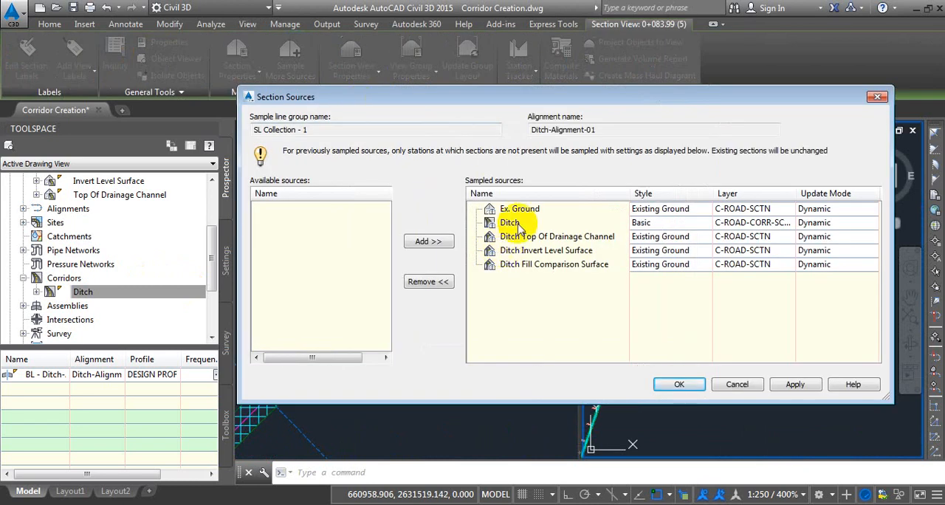
click(568, 238)
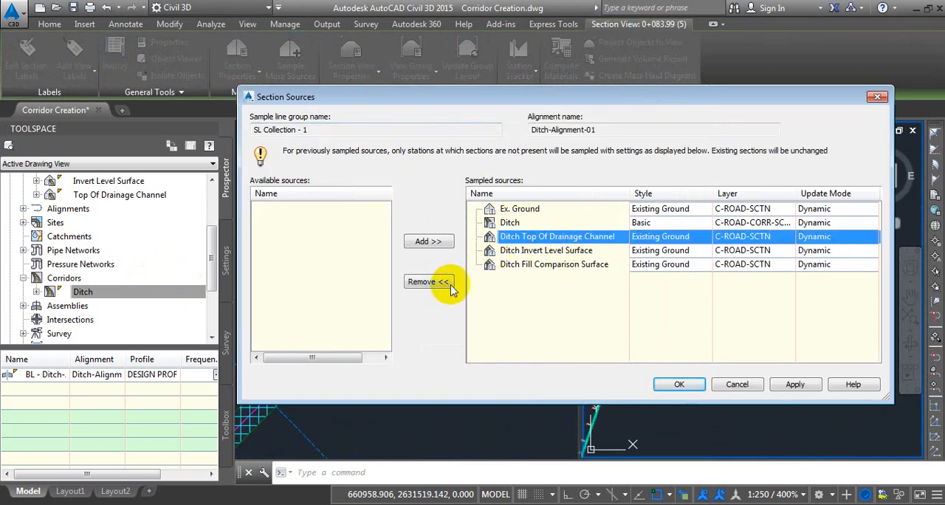
click(443, 282)
click(445, 282)
click(445, 282)
click(447, 282)
click(447, 282)
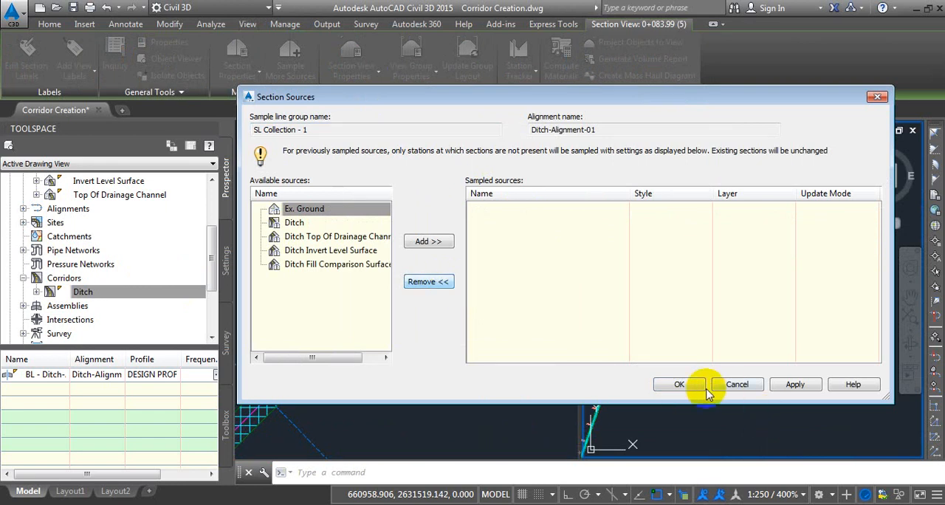
click(679, 382)
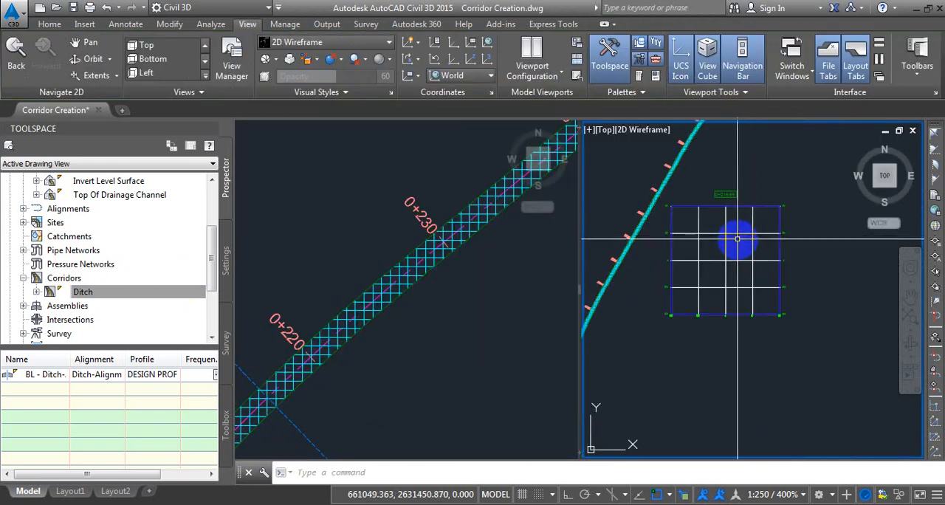
Resample Ex. Ground, the Ditch corridor and its three surfaces as section sources for the emptied section view.
click(744, 229)
click(710, 181)
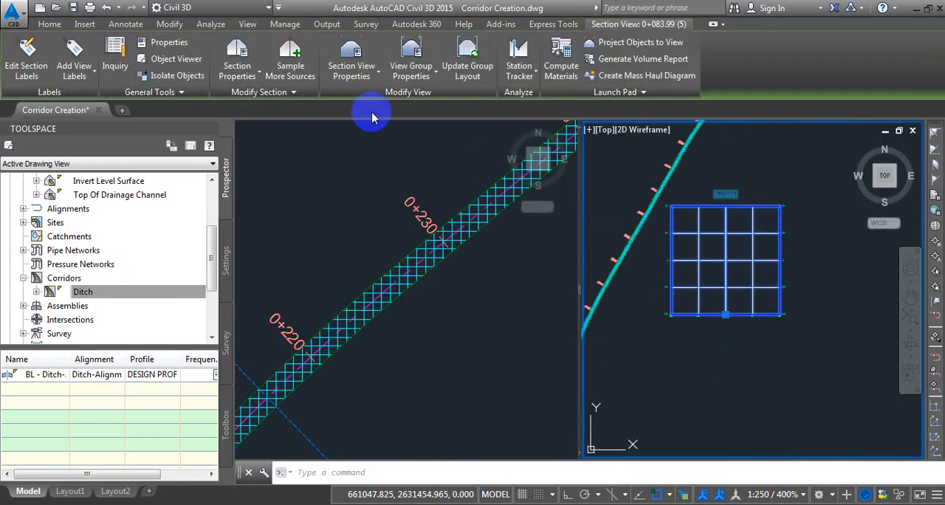
click(290, 59)
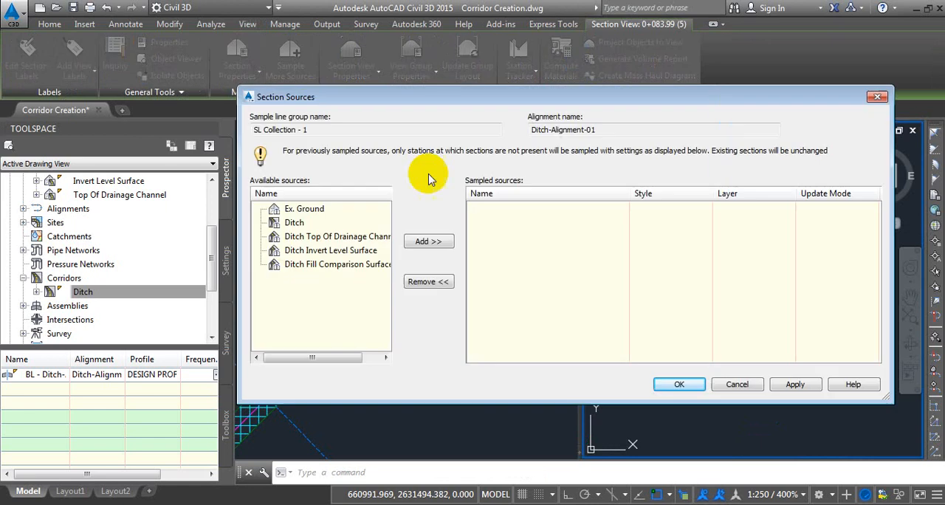
click(304, 209)
click(427, 242)
click(427, 242)
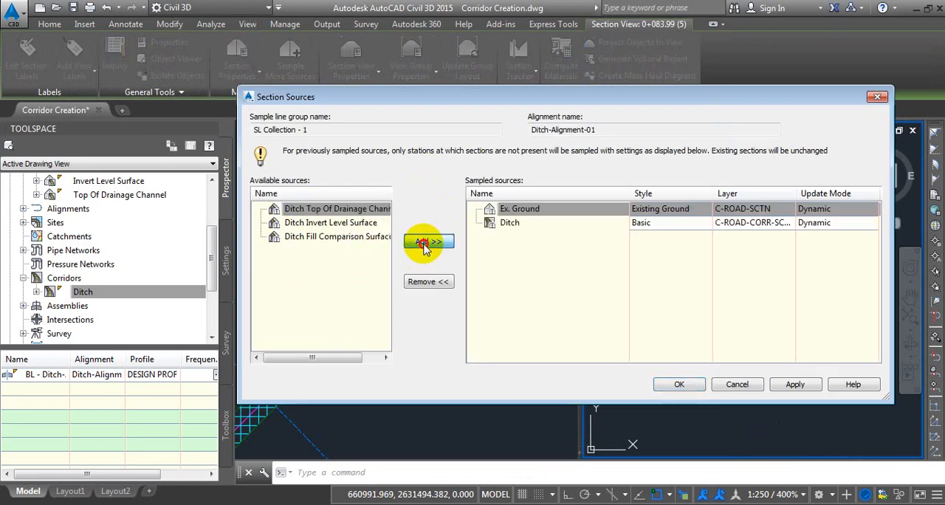
click(426, 242)
click(427, 242)
click(427, 242)
click(675, 383)
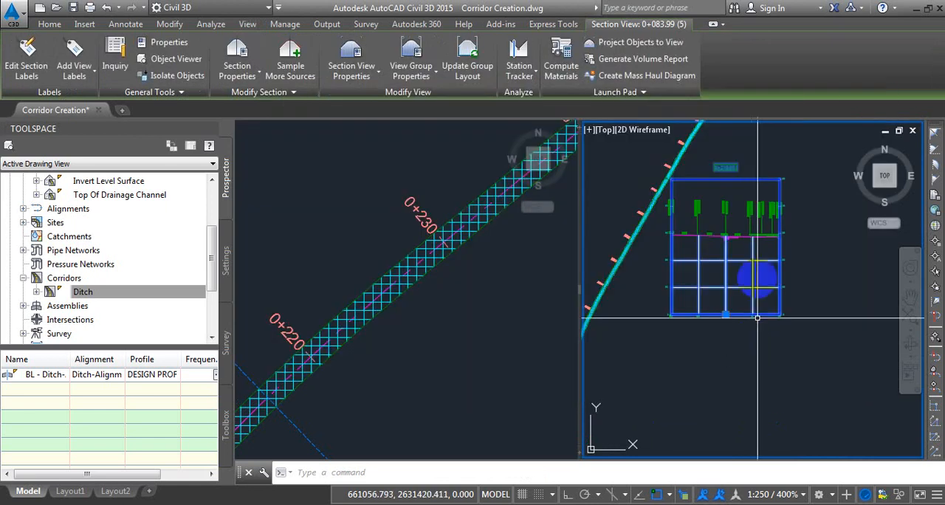
Compare the resampled ditch section's surface lines with the gridded surface in plan from about station 0+220 to 0+250.
scroll(720, 222, up, 5)
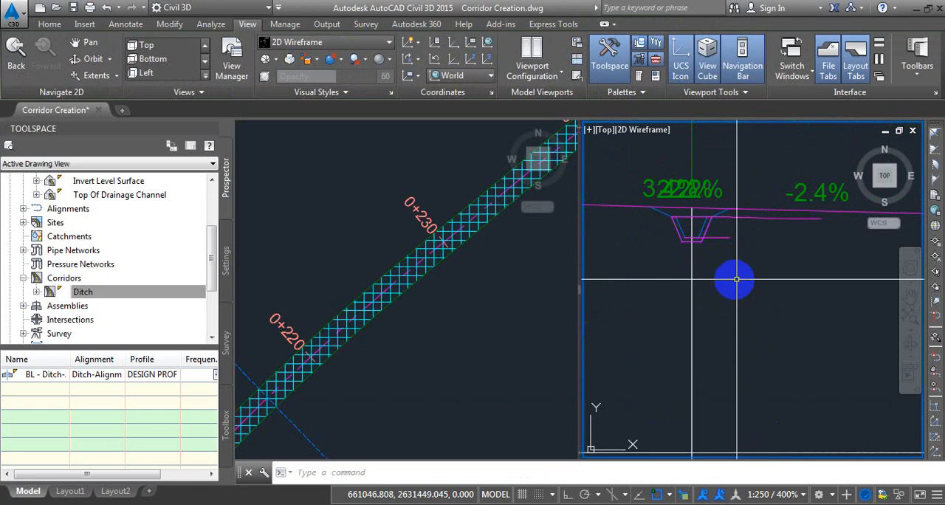
scroll(731, 273, up, 3)
click(426, 334)
scroll(389, 304, up, 3)
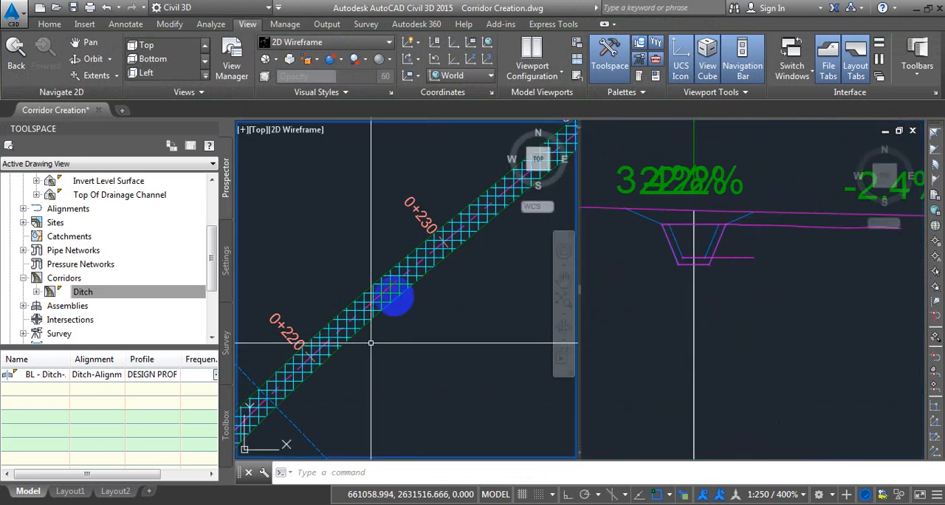
scroll(389, 302, down, 3)
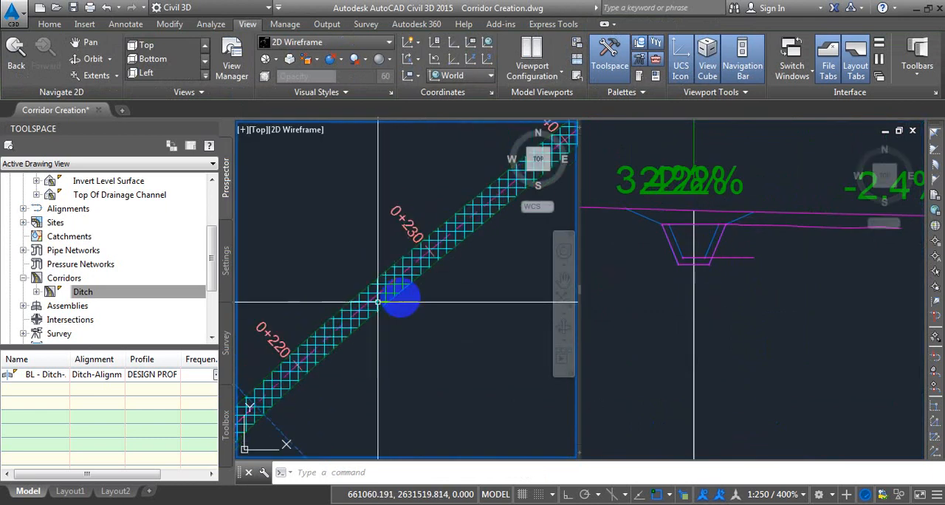
middle_drag(474, 256, 373, 324)
middle_drag(434, 276, 394, 296)
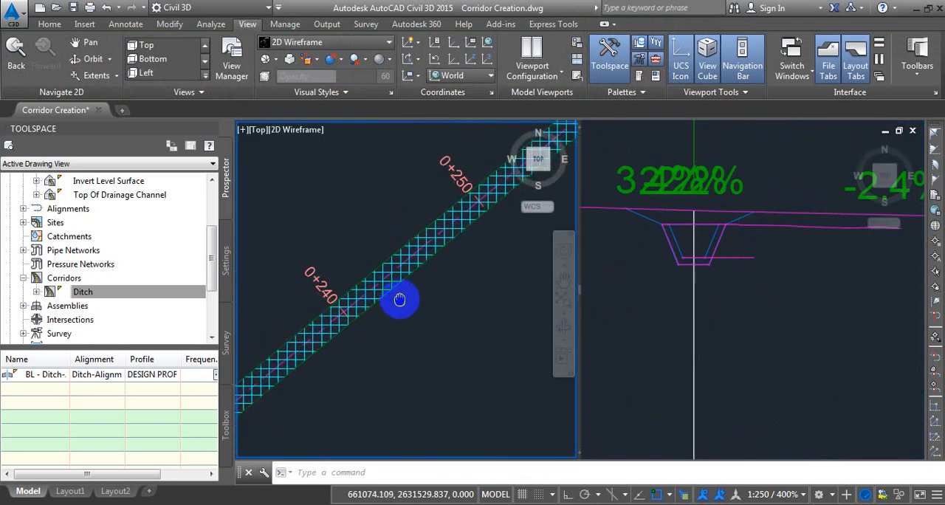
click(692, 313)
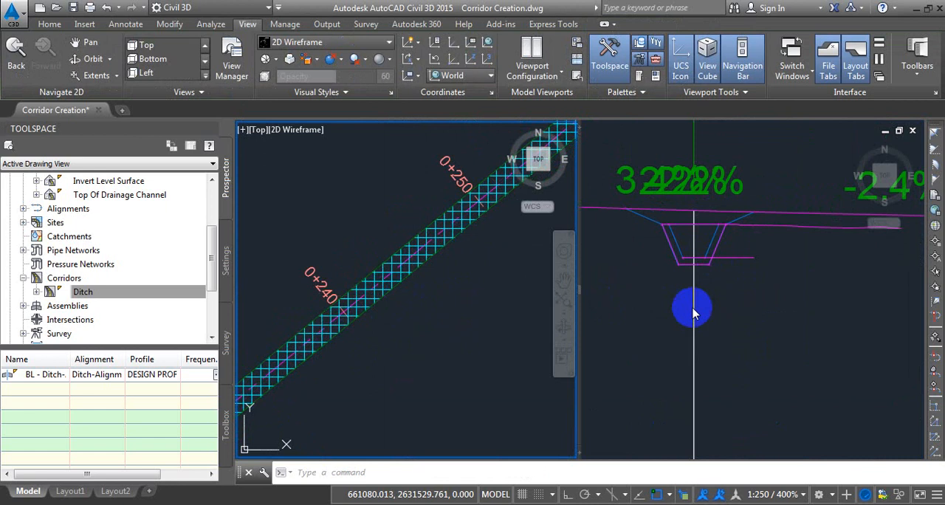
click(789, 309)
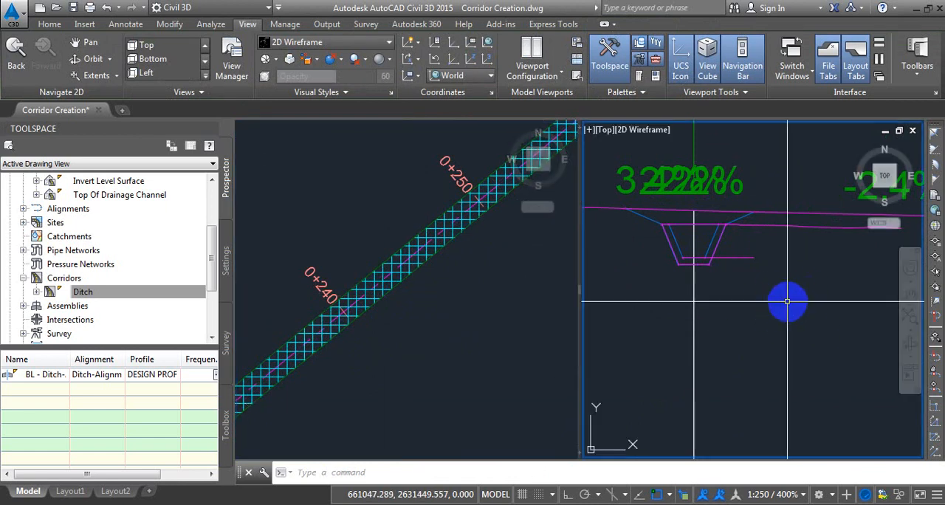
scroll(782, 285, down, 4)
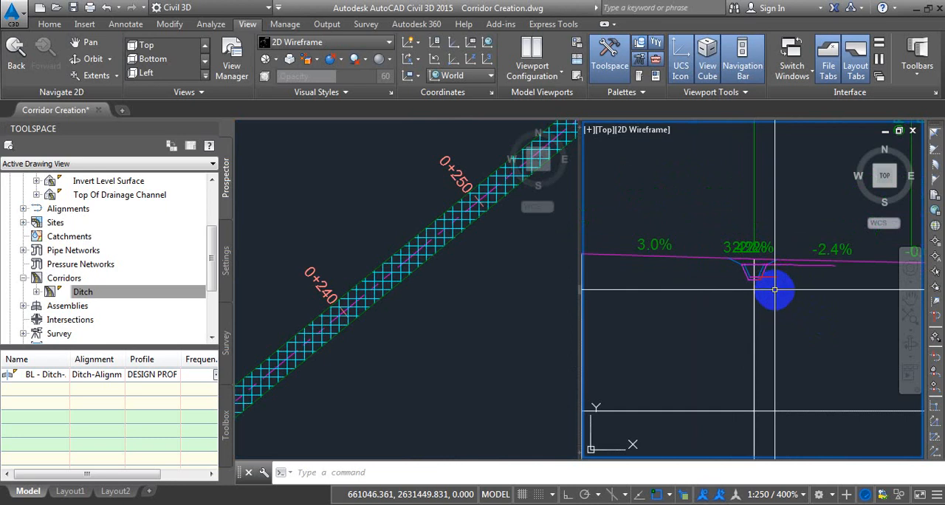
scroll(774, 289, down, 3)
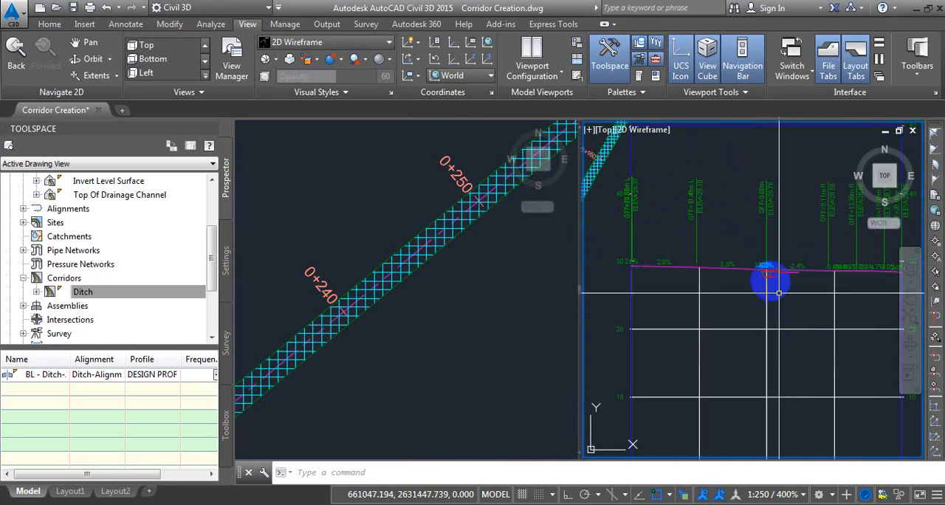
scroll(768, 276, up, 4)
scroll(768, 270, down, 4)
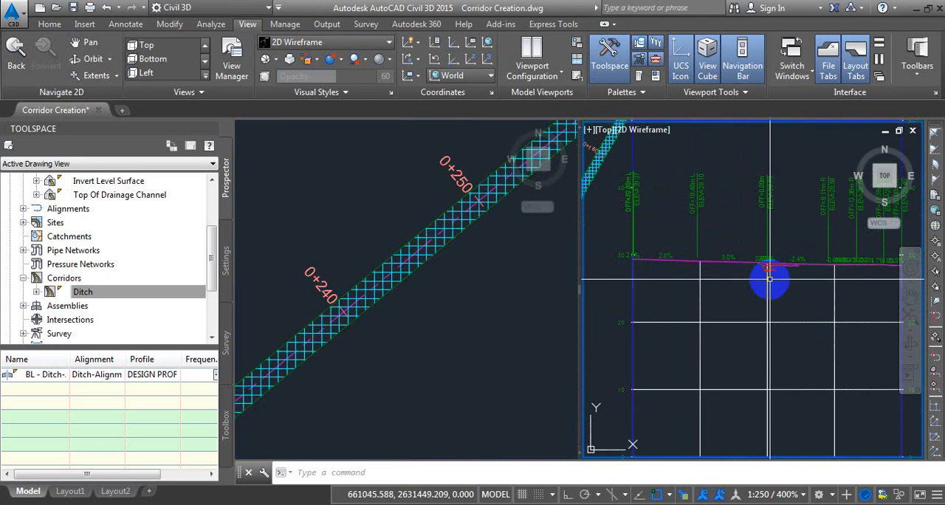
scroll(784, 273, up, 3)
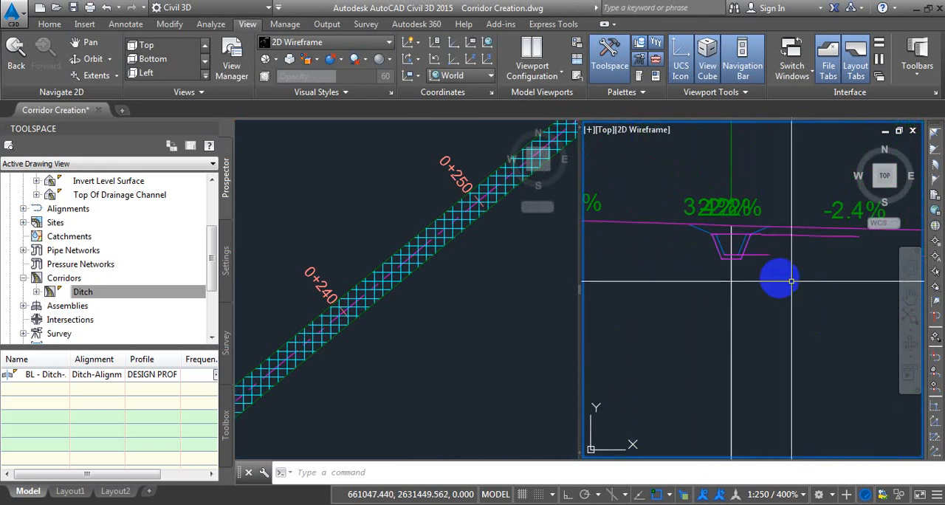
Inspect the gridded surface in plan from the alignment's start to about station 0+130 and compare it with the ditch section.
click(414, 275)
scroll(405, 244, down, 7)
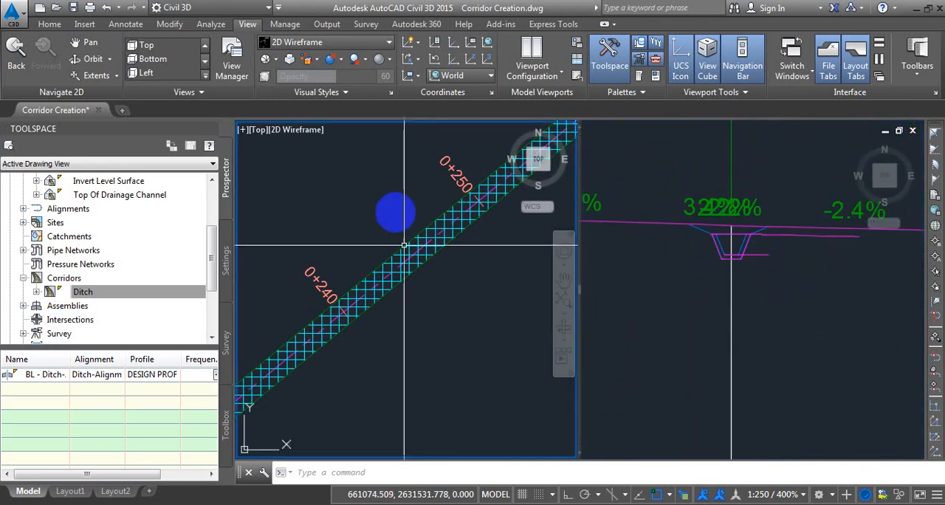
middle_drag(394, 280, 473, 173)
middle_drag(301, 336, 377, 230)
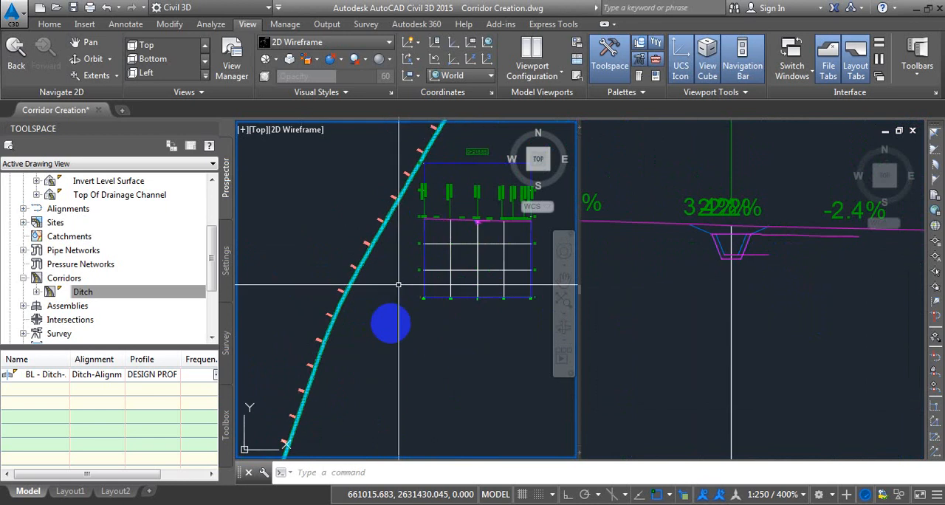
scroll(366, 266, down, 5)
scroll(295, 406, up, 6)
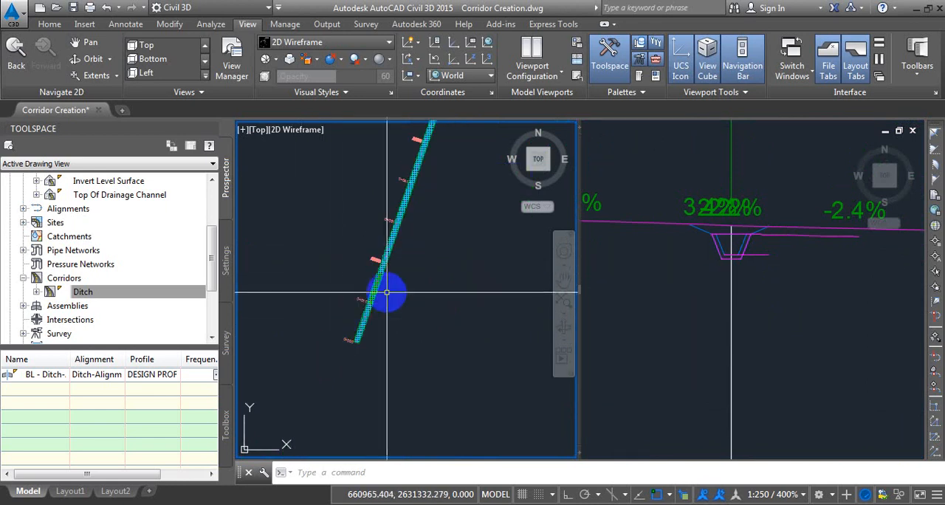
middle_drag(398, 259, 365, 374)
scroll(428, 217, up, 4)
mouse_move(461, 151)
middle_down()
mouse_move(445, 250)
mouse_move(407, 301)
middle_up()
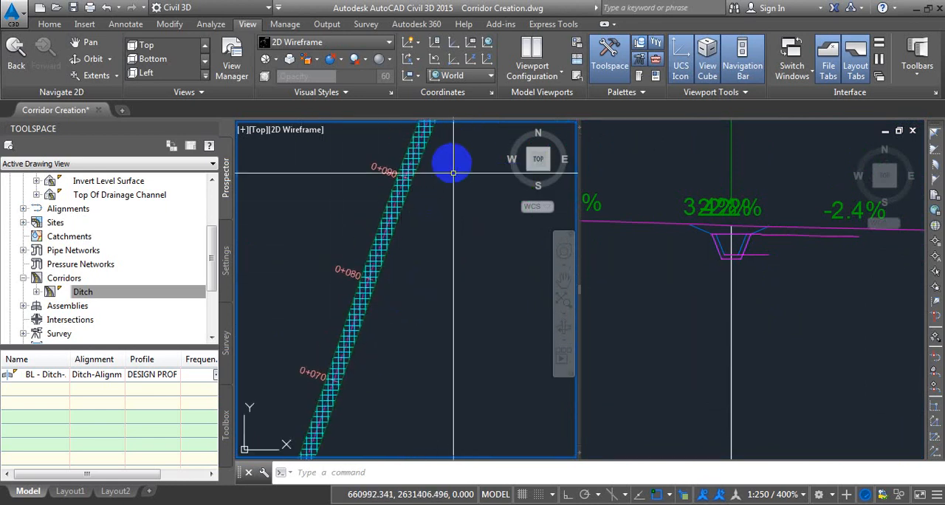
middle_drag(451, 167, 377, 326)
middle_drag(443, 223, 393, 332)
click(789, 346)
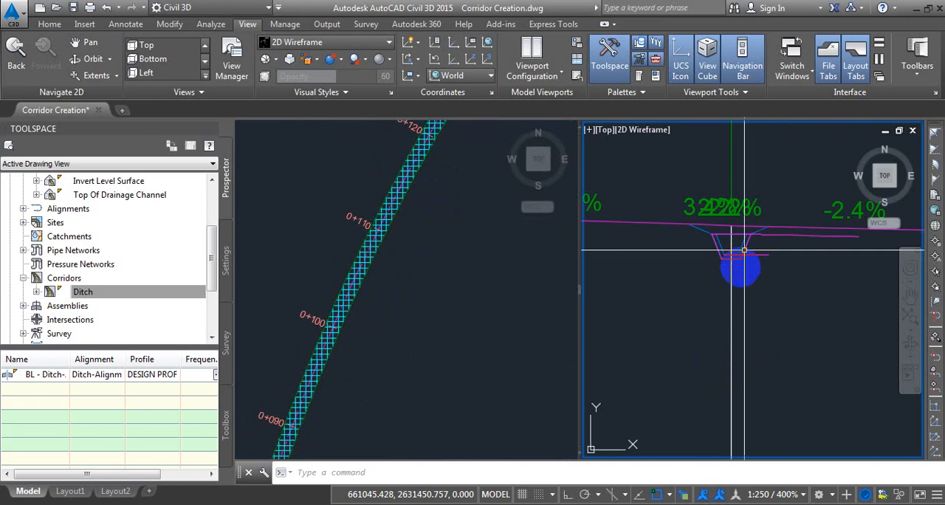
click(450, 266)
middle_drag(449, 265, 428, 321)
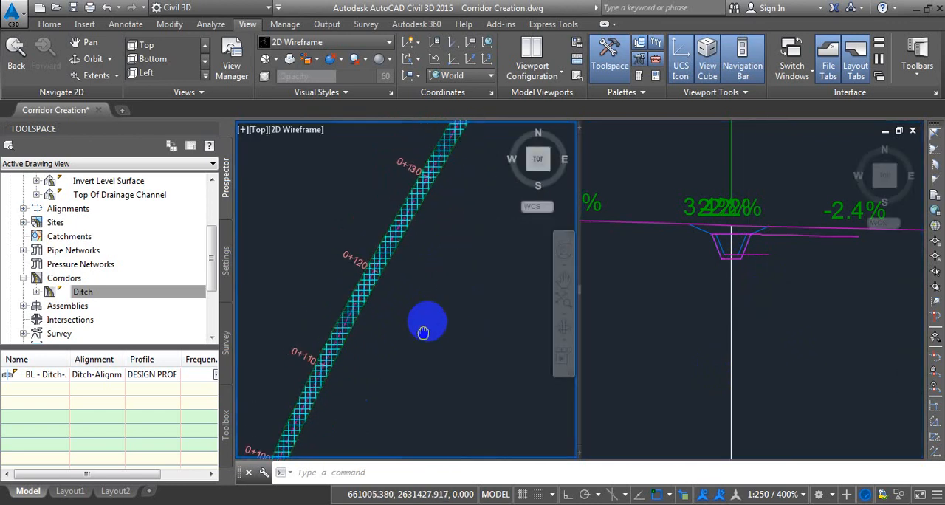
click(785, 309)
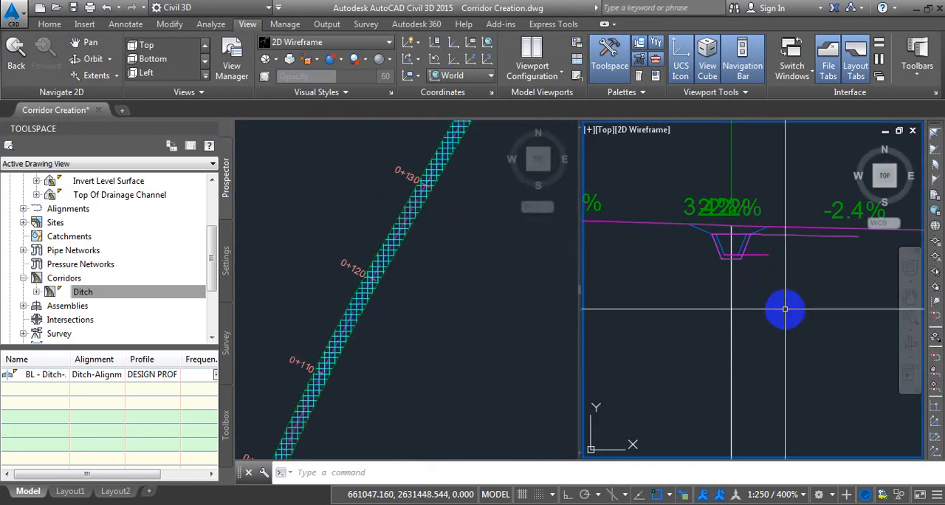